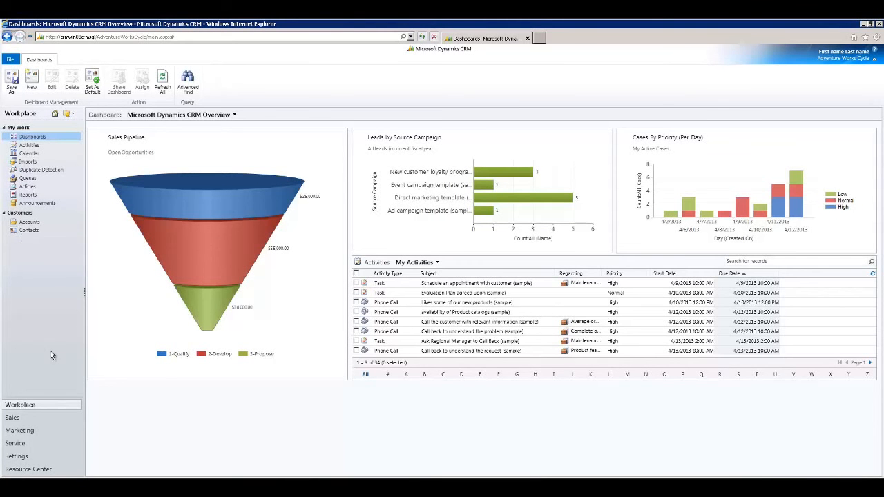
# Open the record of the default publisher for AdventureWorksCycle from the customization settings.
pyautogui.click(16, 457)
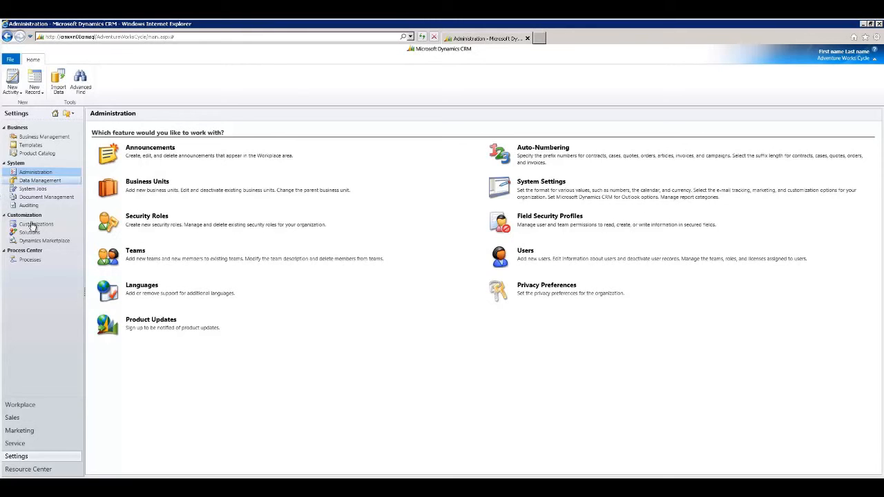
pyautogui.click(35, 225)
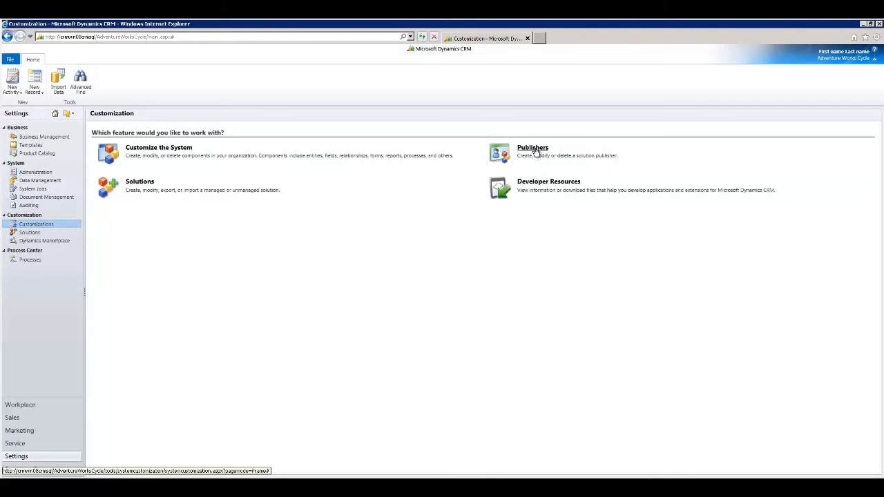
pyautogui.click(536, 149)
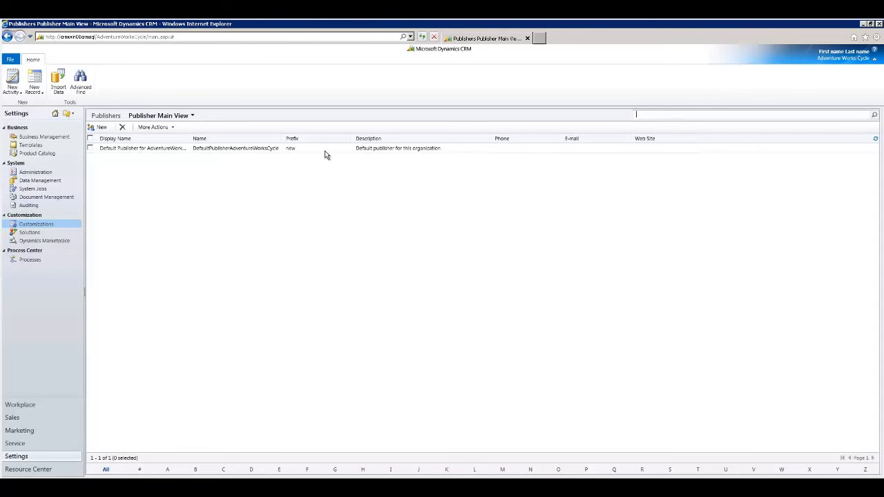
pyautogui.click(307, 149)
pyautogui.doubleClick(307, 149)
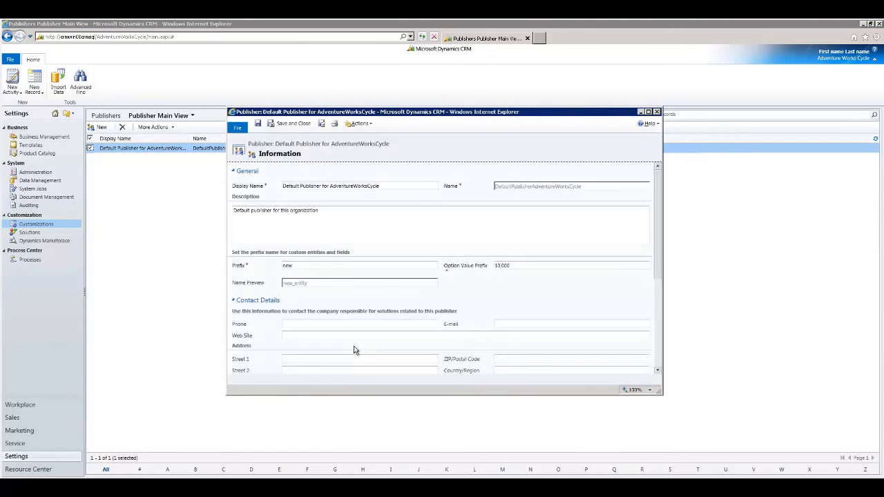
# Set the publisher's prefix for custom entities and fields to awc, then save and close the record.
pyautogui.doubleClick(295, 335)
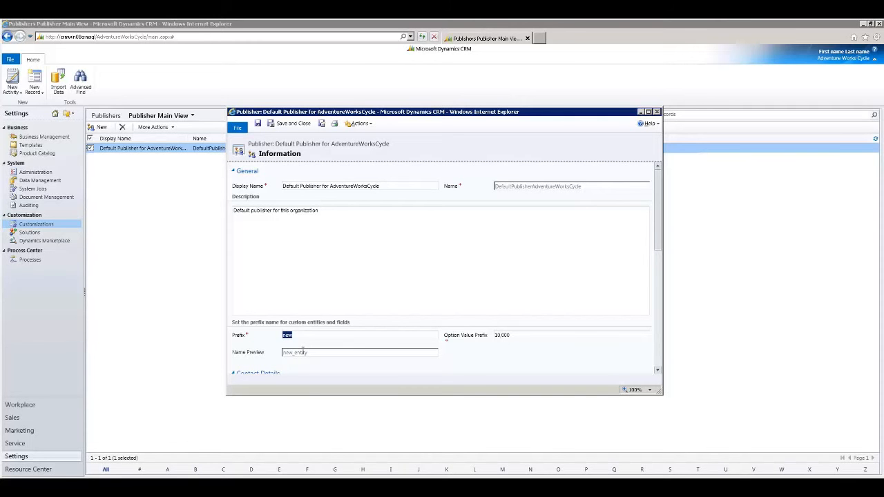
pyautogui.write('AWC')
pyautogui.press('Tab')
pyautogui.click(289, 124)
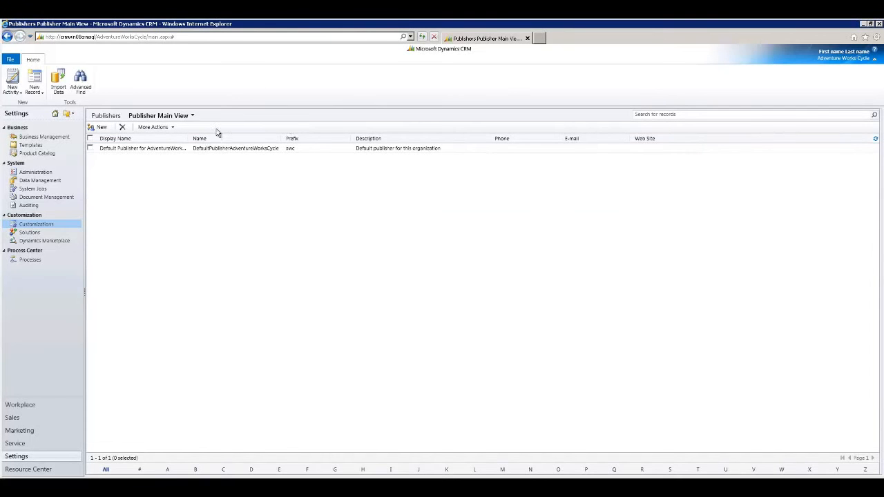
# Open the default solution for customizing the system and expand its list of entities.
pyautogui.click(44, 225)
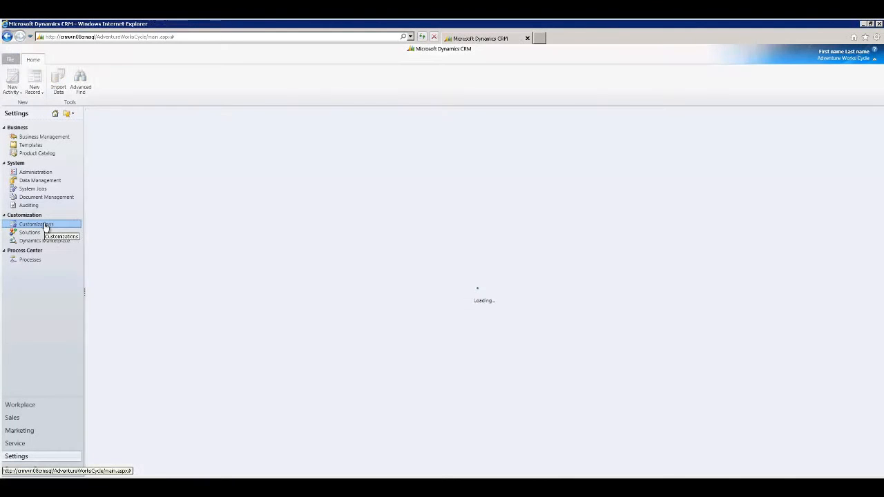
pyautogui.click(159, 149)
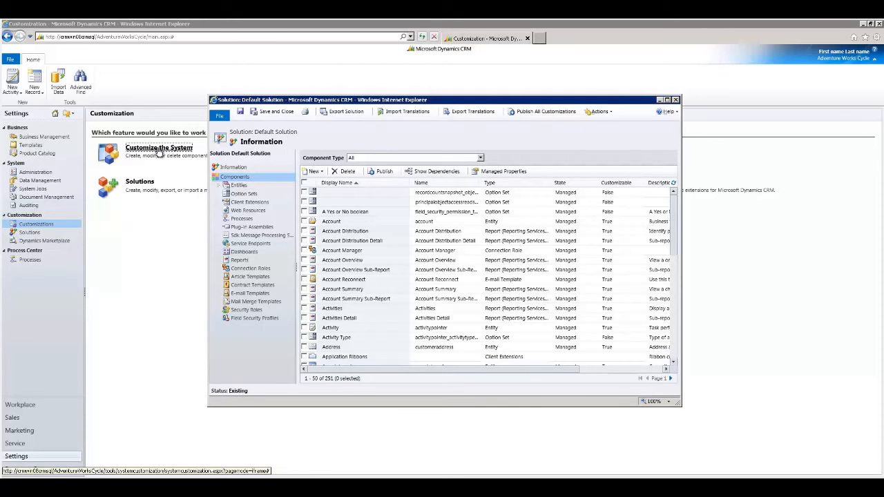
pyautogui.click(239, 186)
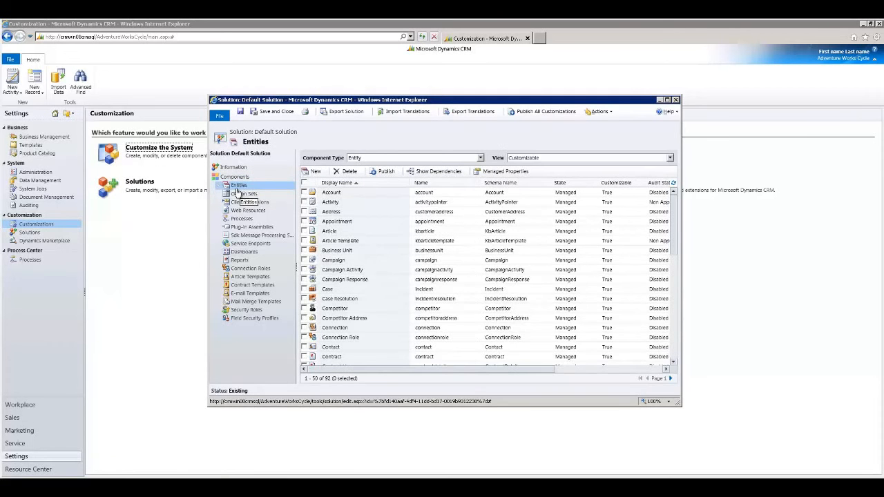
pyautogui.click(220, 187)
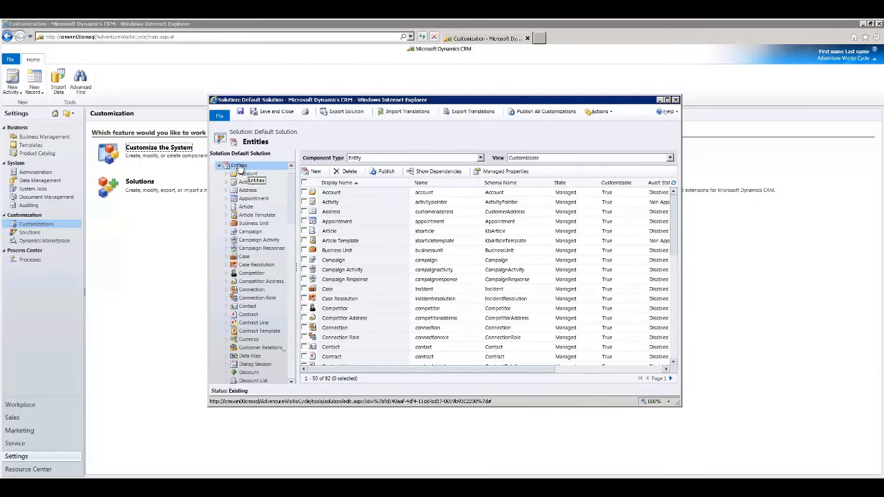
# Create a custom entity named Property with plural name Properties, displayed in the Sales area, and save it.
pyautogui.click(315, 172)
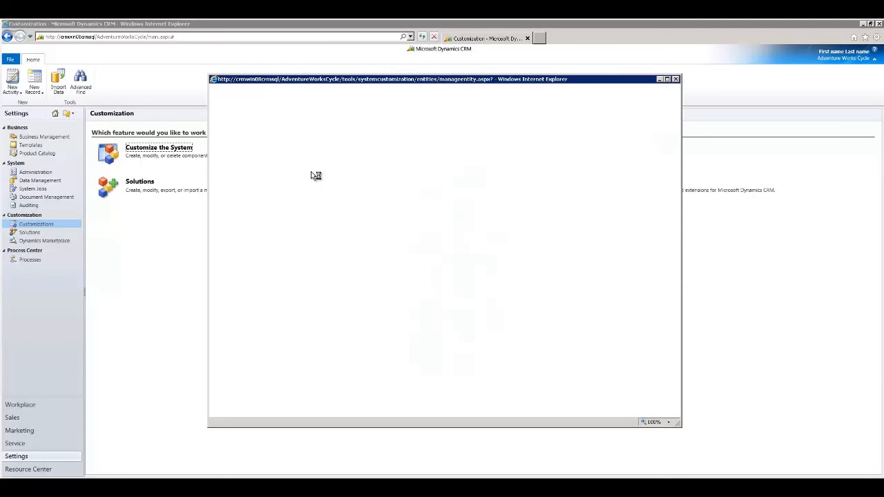
pyautogui.write('Prop')
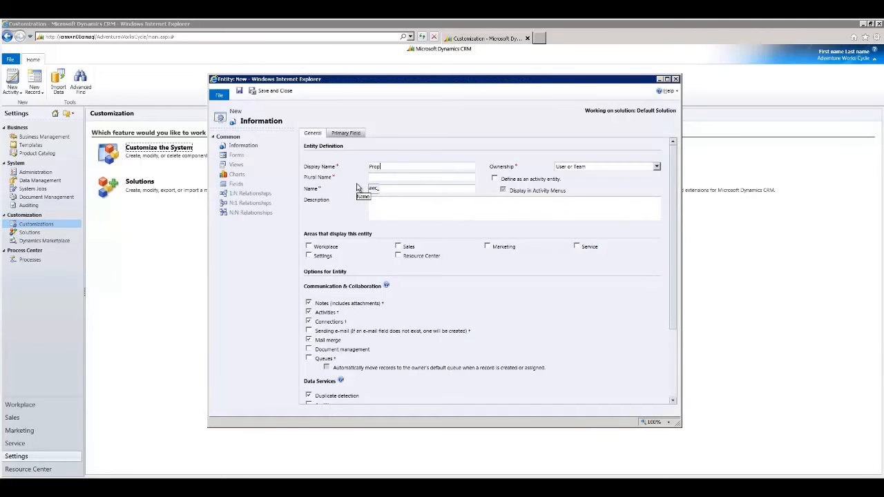
pyautogui.write('erty')
pyautogui.write('Pr')
pyautogui.write('operties')
pyautogui.click(398, 247)
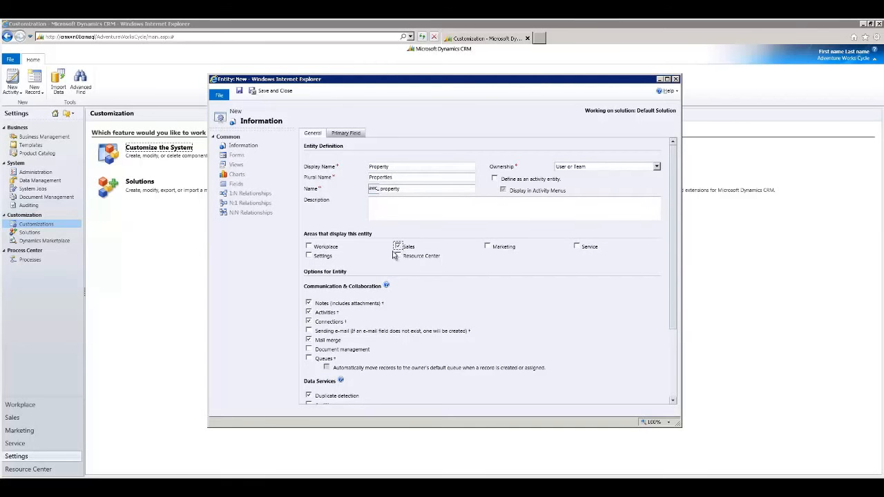
pyautogui.click(239, 92)
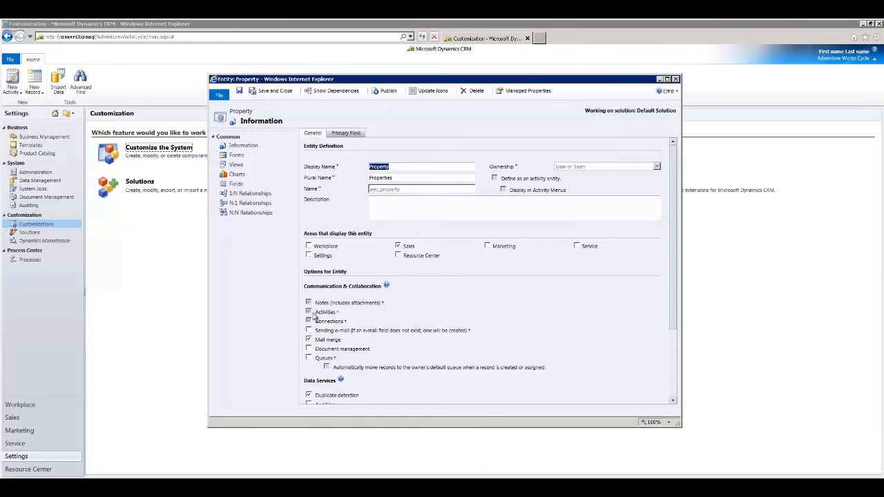
# Add a single-line text field named Address to the Property entity and save it, continuing with a new field.
pyautogui.click(308, 303)
pyautogui.scroll(-2, 330, 356)
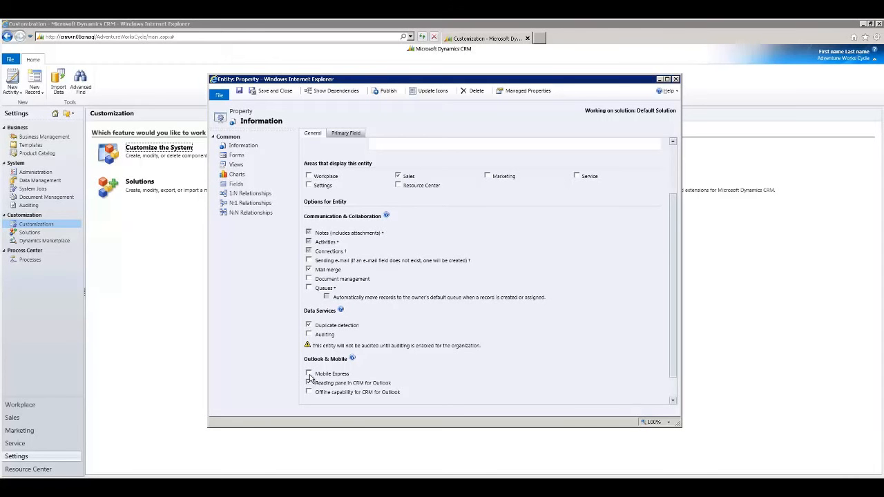
pyautogui.click(238, 184)
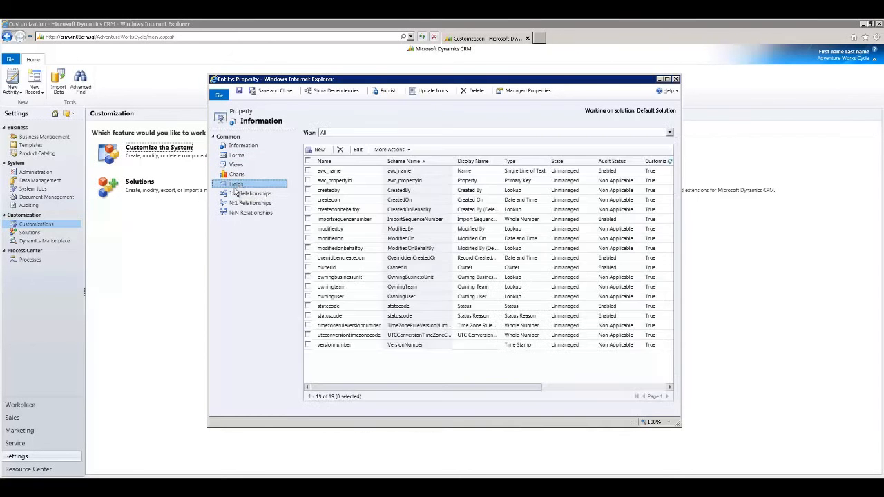
pyautogui.click(318, 151)
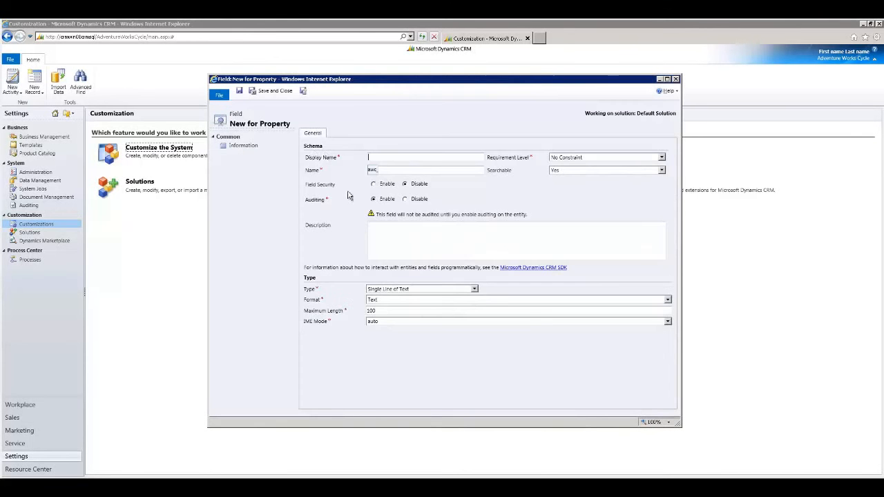
pyautogui.write('Address')
pyautogui.press('Tab')
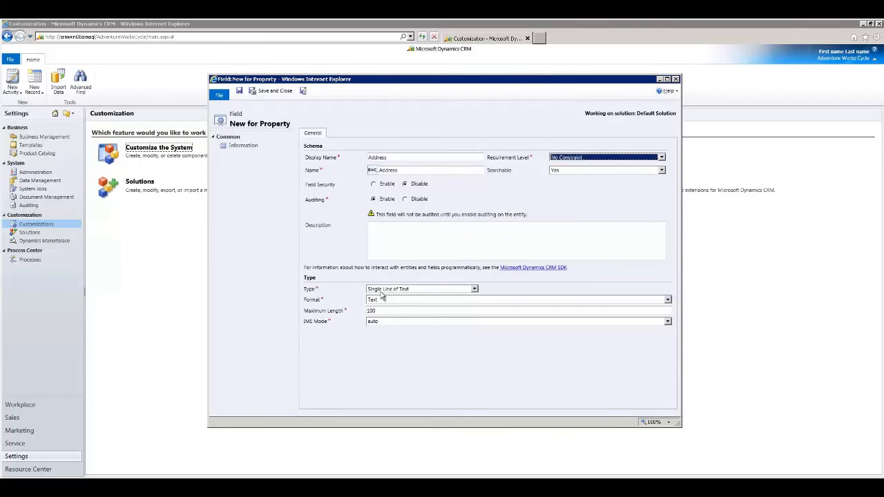
pyautogui.click(302, 91)
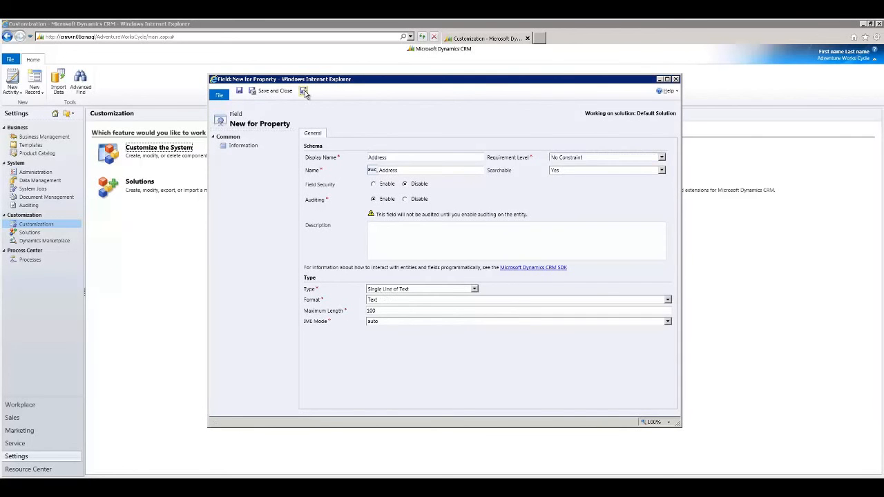
# Name the new field State, set its type to Option Set, and choose to use an existing option set.
pyautogui.write('State')
pyautogui.press('Tab')
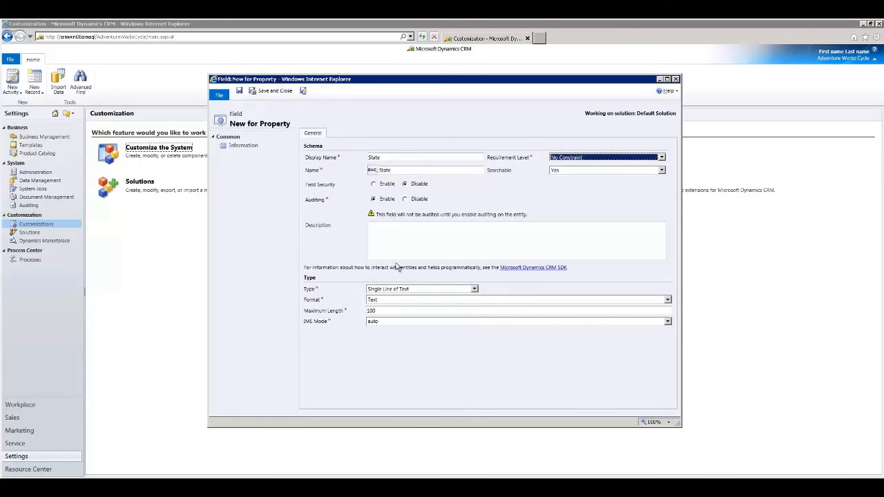
pyautogui.click(473, 289)
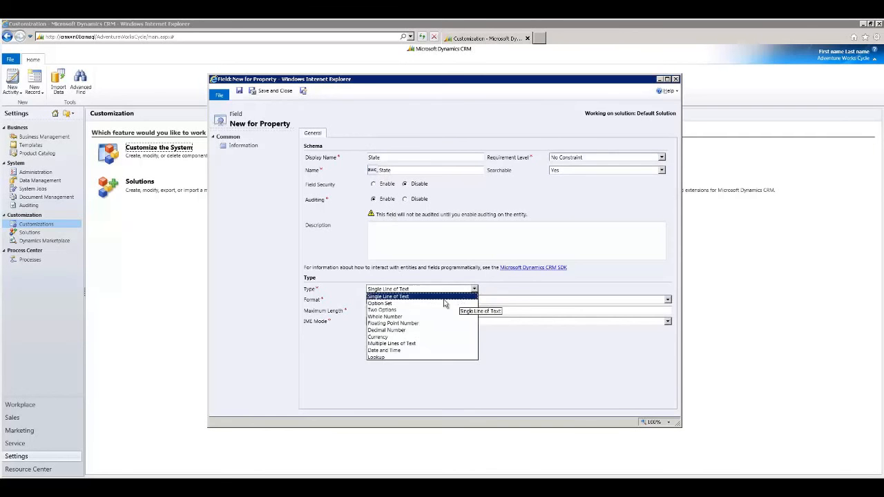
pyautogui.click(404, 303)
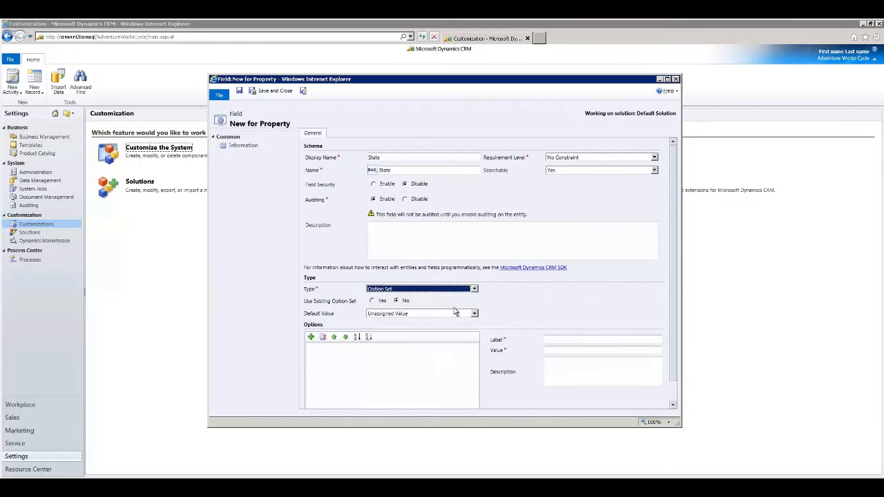
pyautogui.click(334, 371)
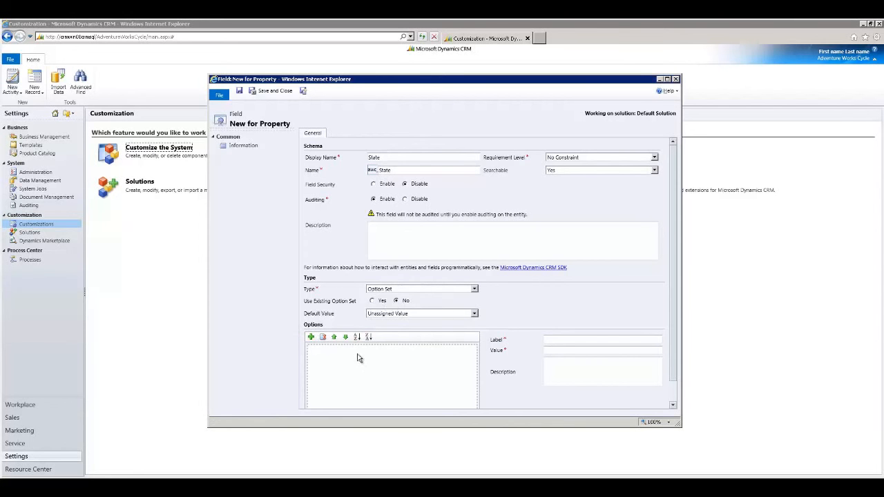
pyautogui.click(372, 302)
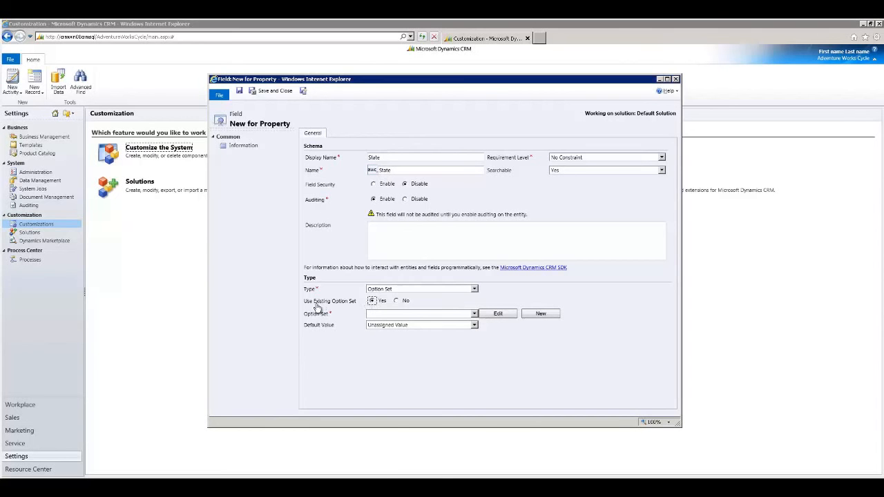
# Start a new reusable option set for the field and give it the display name State.
pyautogui.click(476, 314)
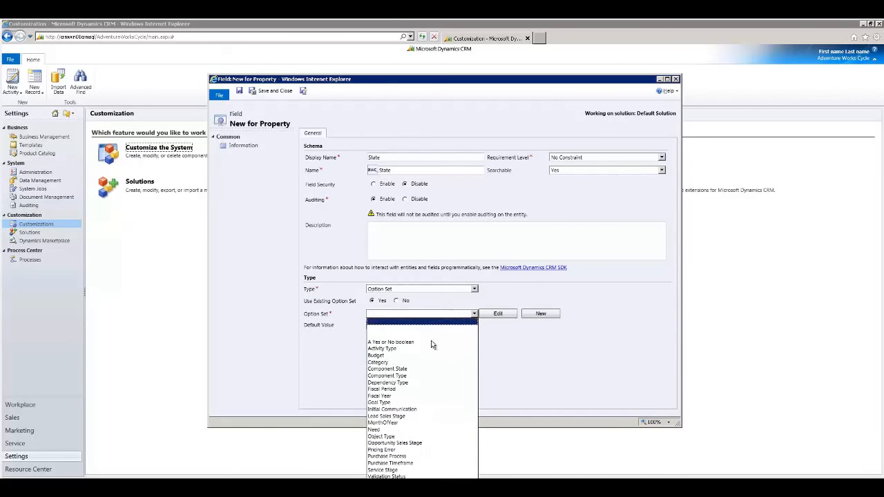
pyautogui.click(509, 302)
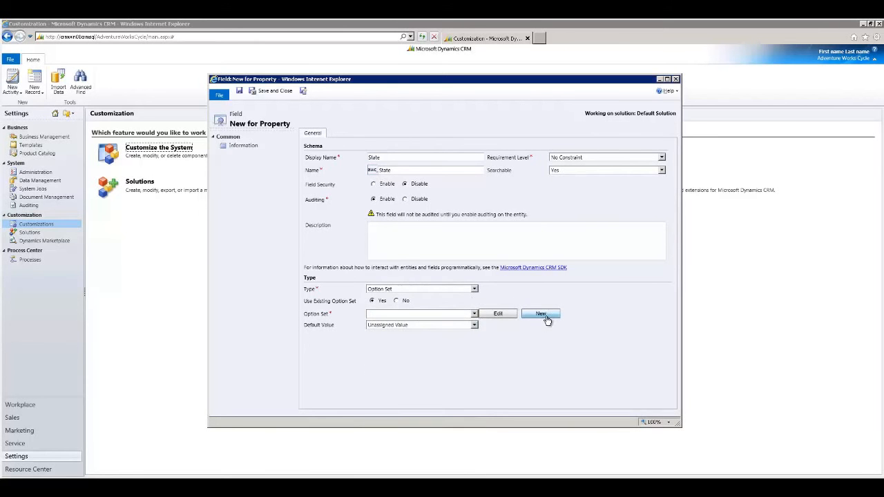
pyautogui.click(545, 316)
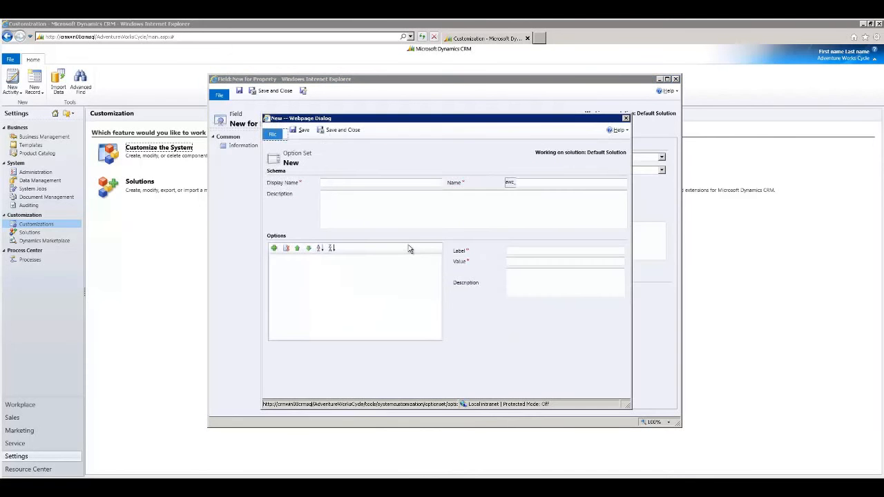
pyautogui.click(333, 183)
pyautogui.write('State')
pyautogui.press('Tab')
pyautogui.press('Tab')
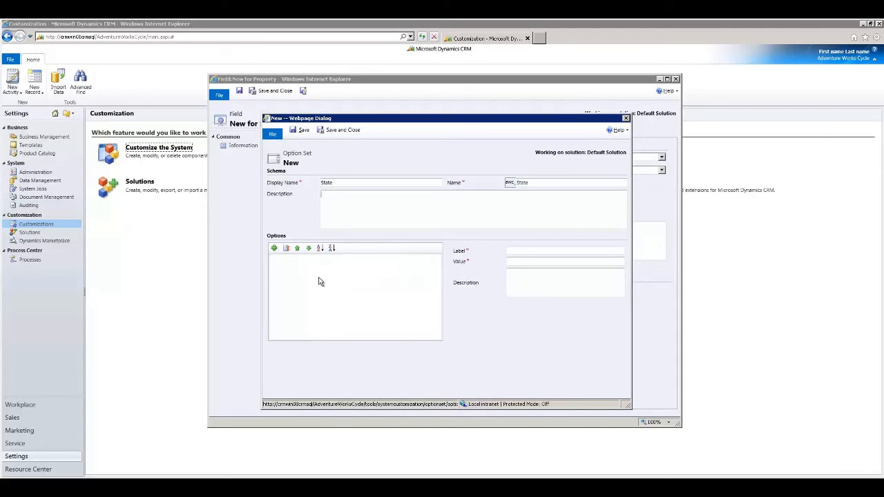
# Add the options CA, ND and NY to the State option set, then save and close it.
pyautogui.click(309, 274)
pyautogui.click(275, 249)
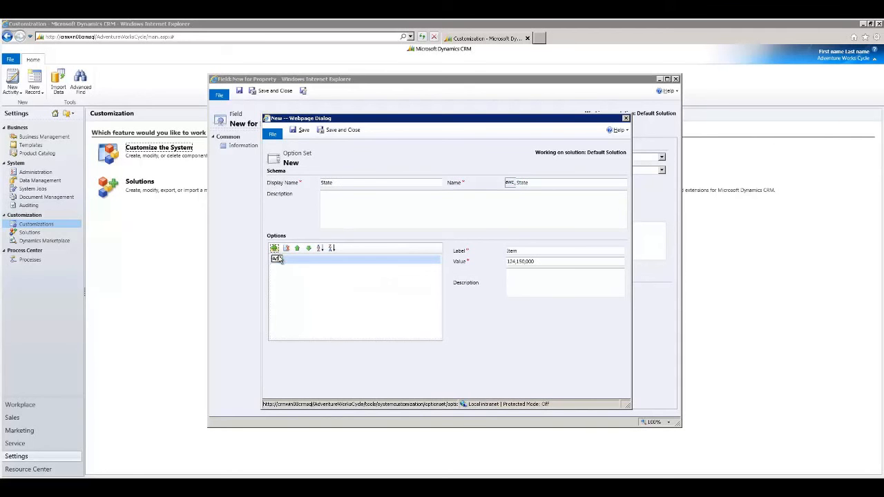
pyautogui.click(484, 253)
pyautogui.write('CA')
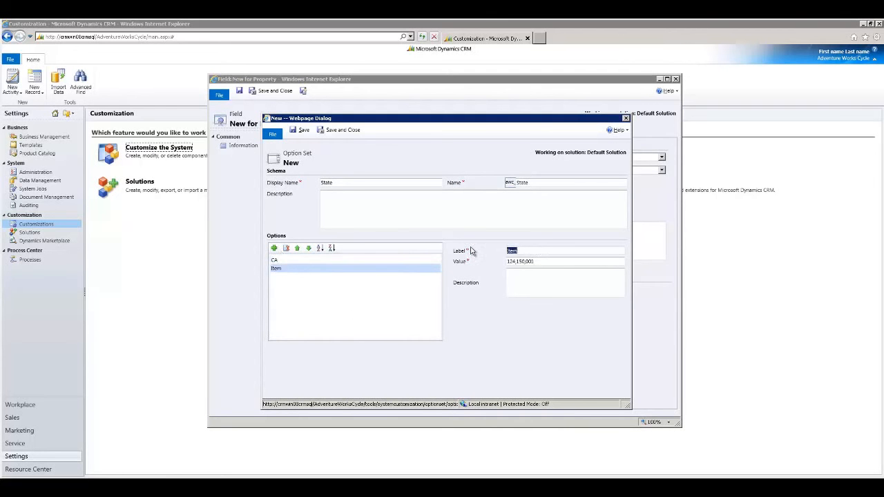
pyautogui.click(351, 313)
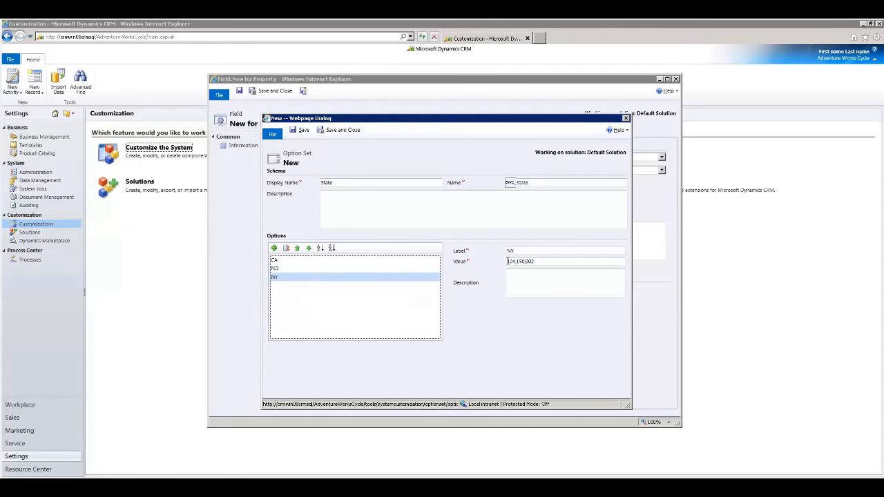
pyautogui.moveTo(508, 261); pyautogui.dragTo(522, 262)
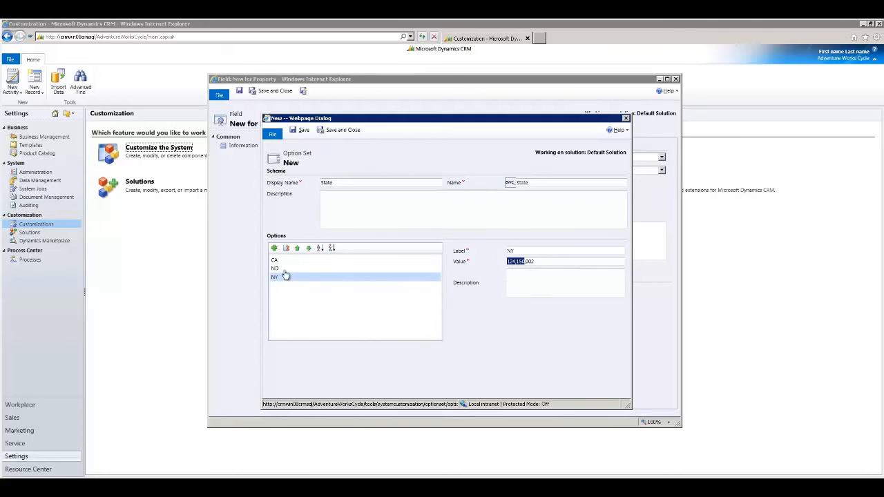
pyautogui.click(337, 130)
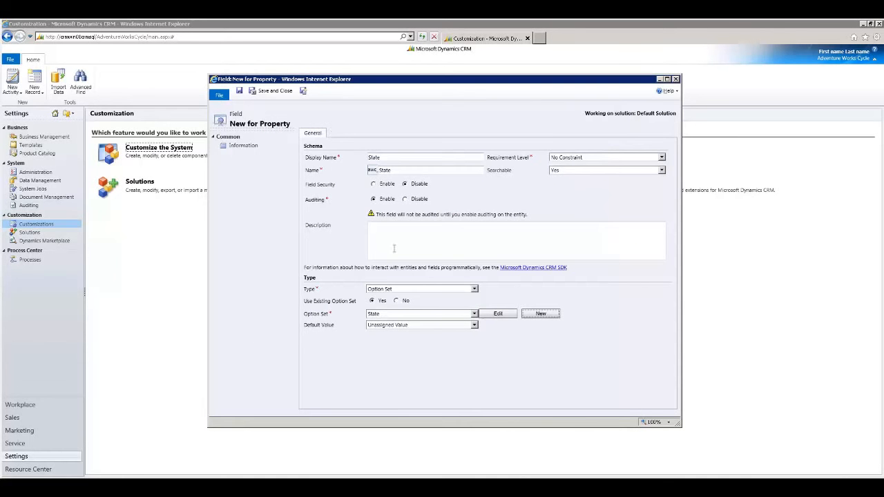
# Select State as the field's option set and keep Unassigned Value as its default value.
pyautogui.click(474, 315)
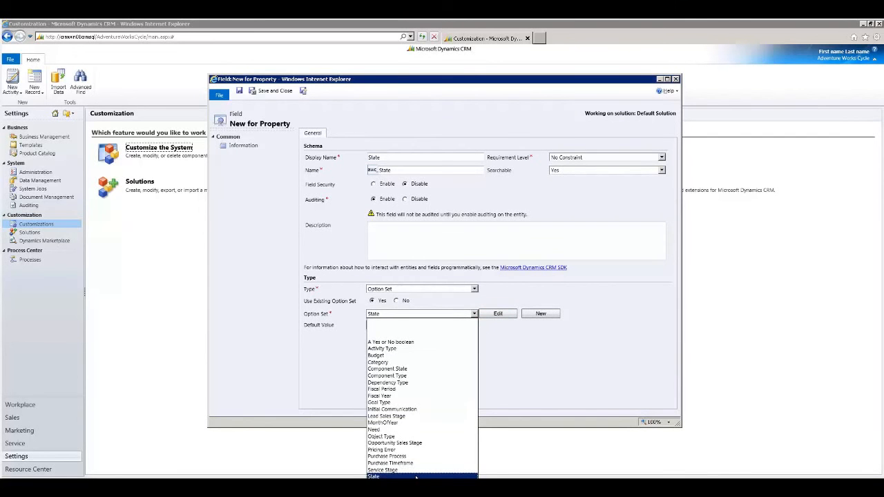
pyautogui.click(416, 477)
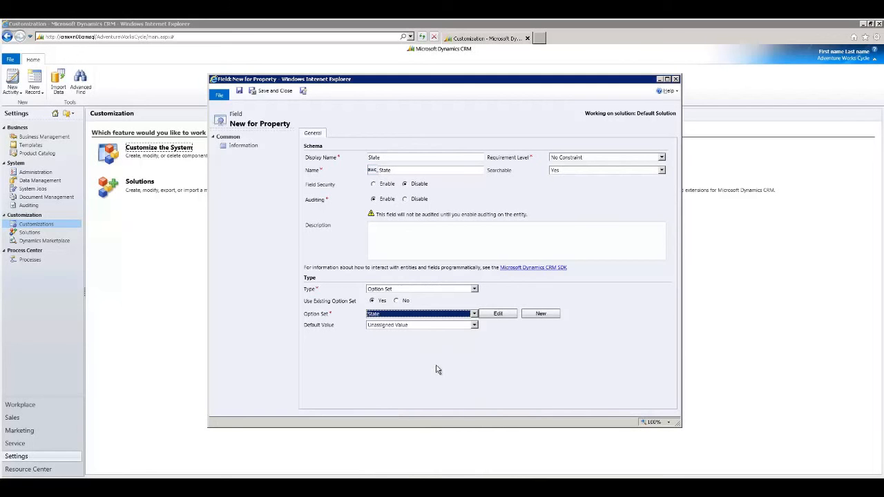
pyautogui.click(475, 325)
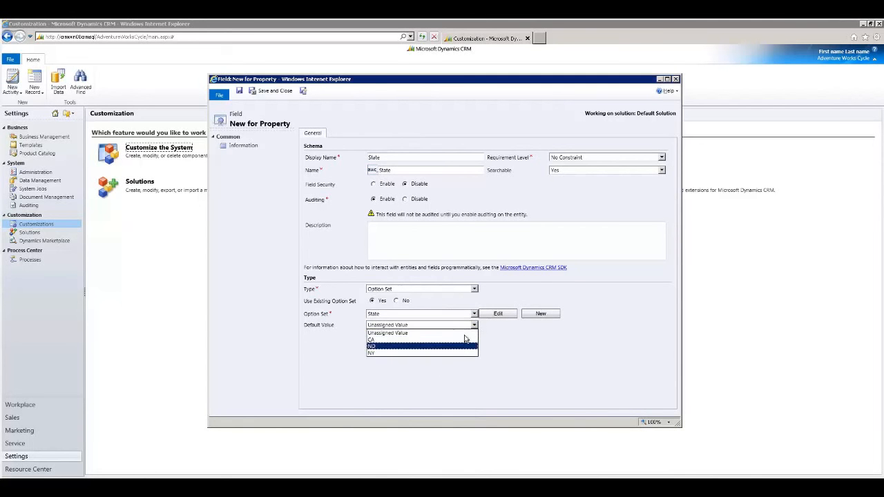
pyautogui.click(466, 333)
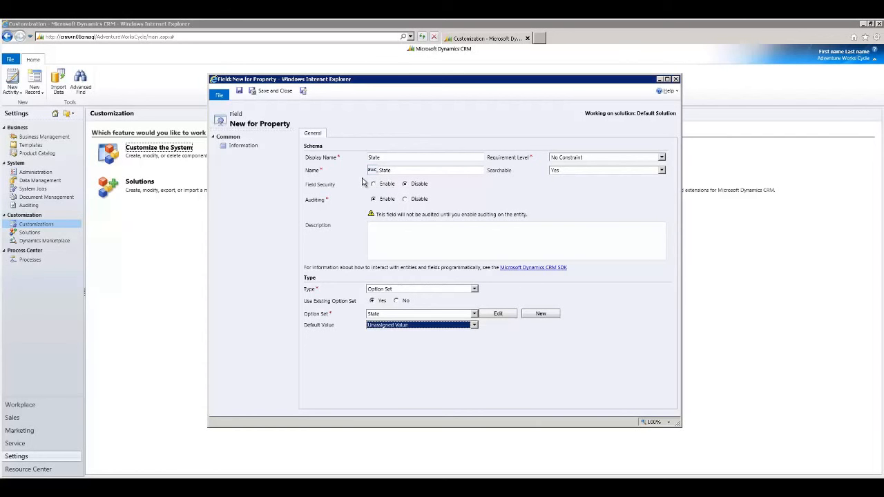
# Save and close the State field, and open the Property entity's main Information form for editing.
pyautogui.click(277, 94)
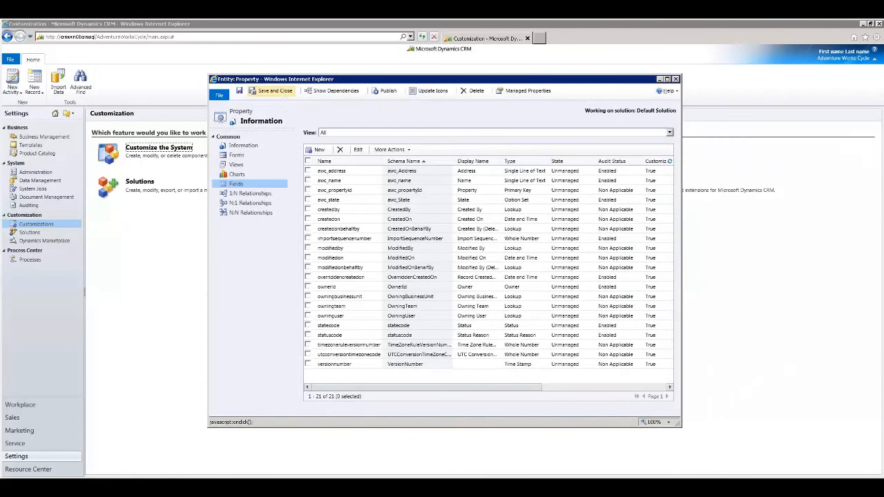
pyautogui.click(235, 156)
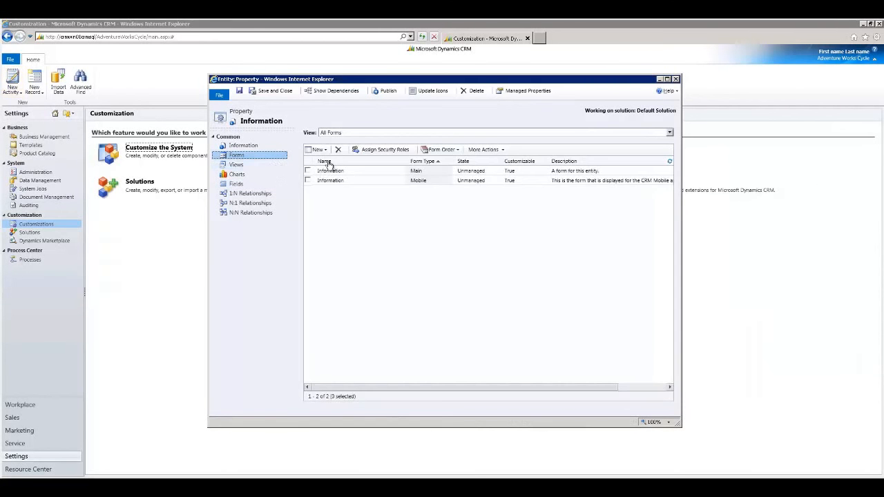
pyautogui.doubleClick(366, 173)
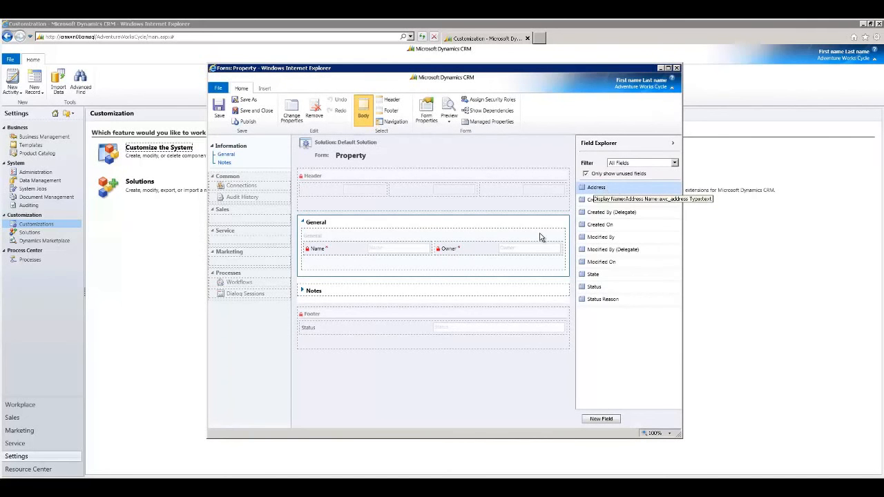
# Add the Address and State fields to the form's General section and the Name field to the form header.
pyautogui.doubleClick(611, 188)
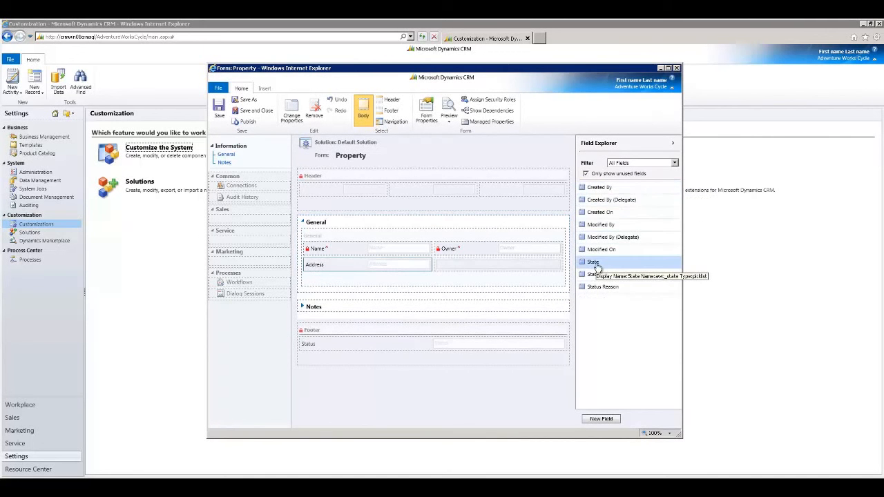
pyautogui.doubleClick(595, 268)
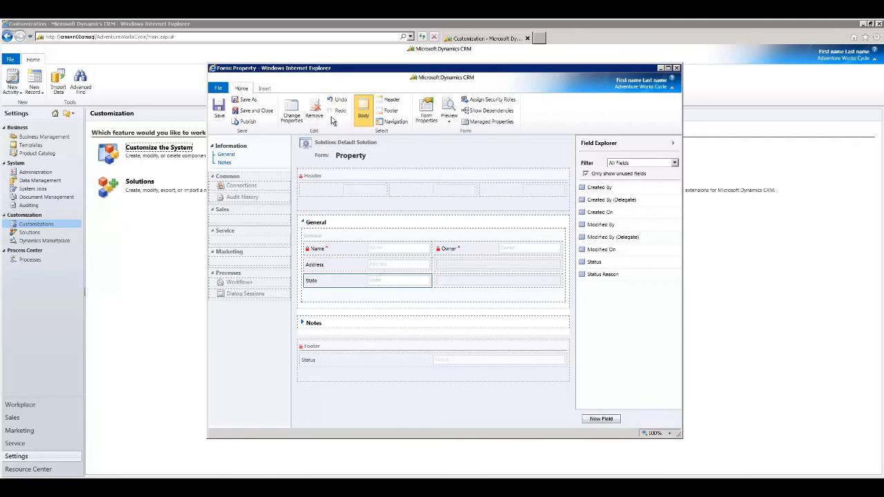
pyautogui.click(391, 102)
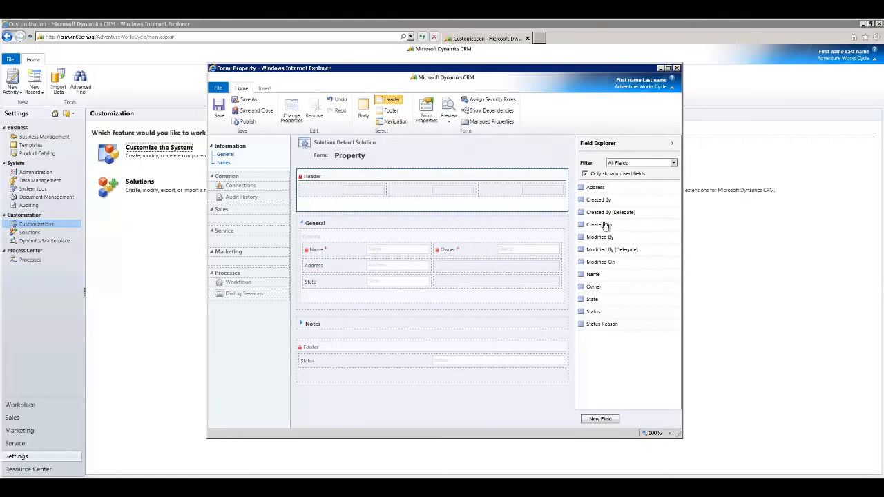
pyautogui.click(585, 174)
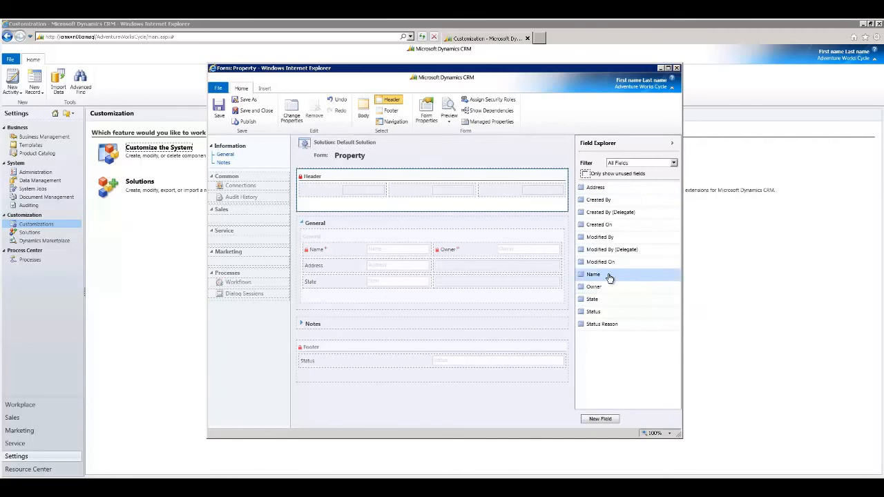
pyautogui.moveTo(610, 277); pyautogui.dragTo(337, 194)
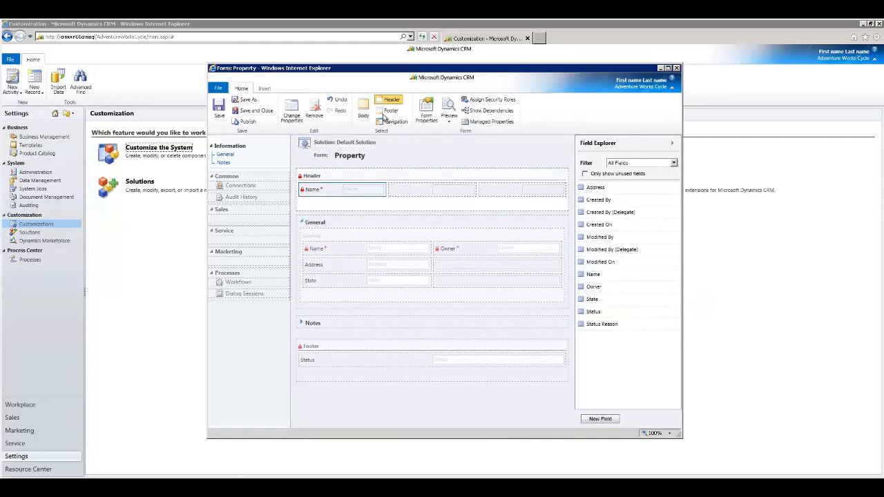
# Remove Dialog Sessions, Workflows, Audit History and Connections from the Property form's navigation.
pyautogui.click(392, 111)
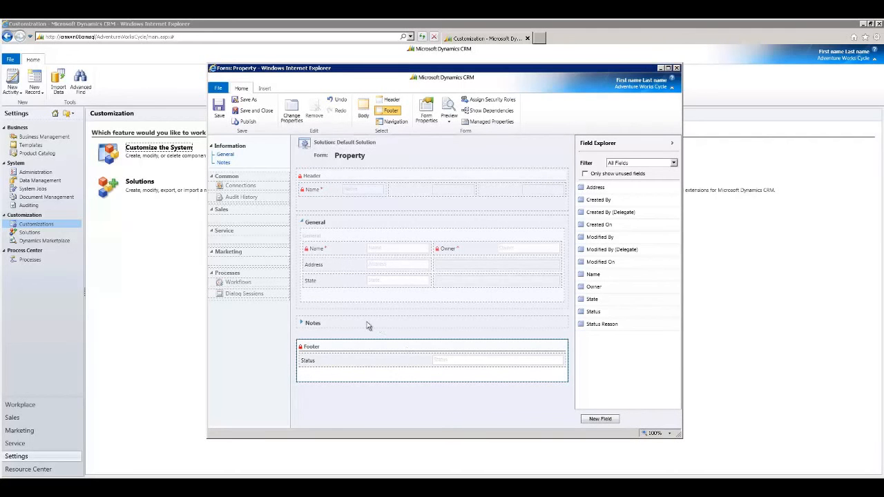
pyautogui.click(370, 108)
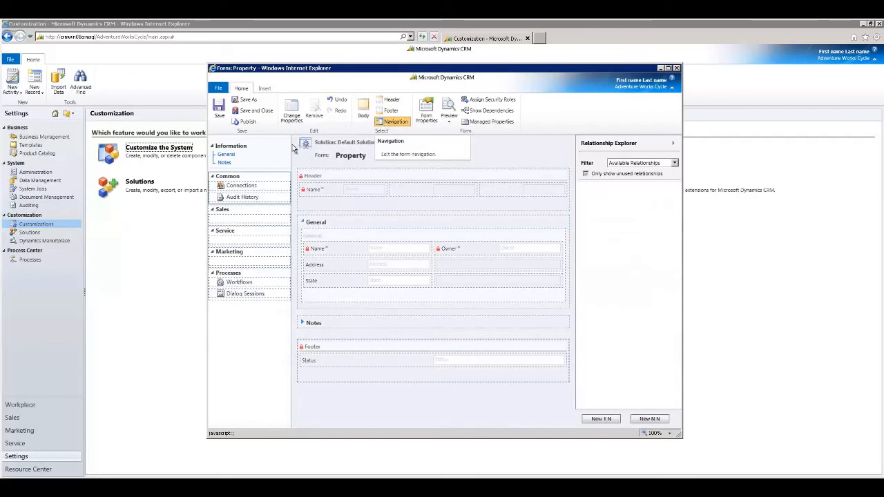
pyautogui.click(274, 294)
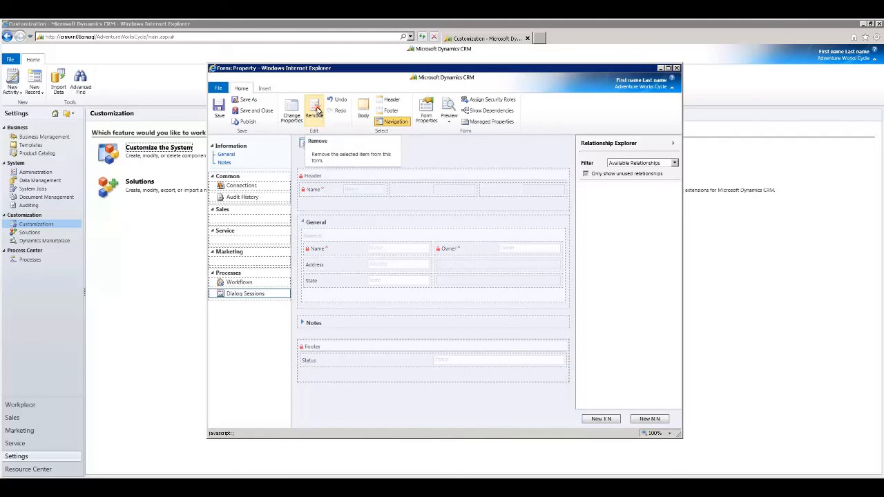
pyautogui.click(315, 112)
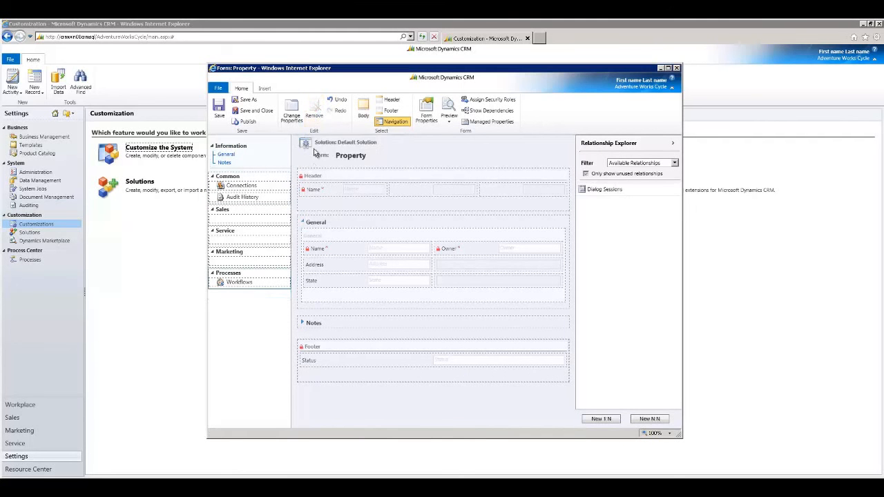
pyautogui.click(314, 110)
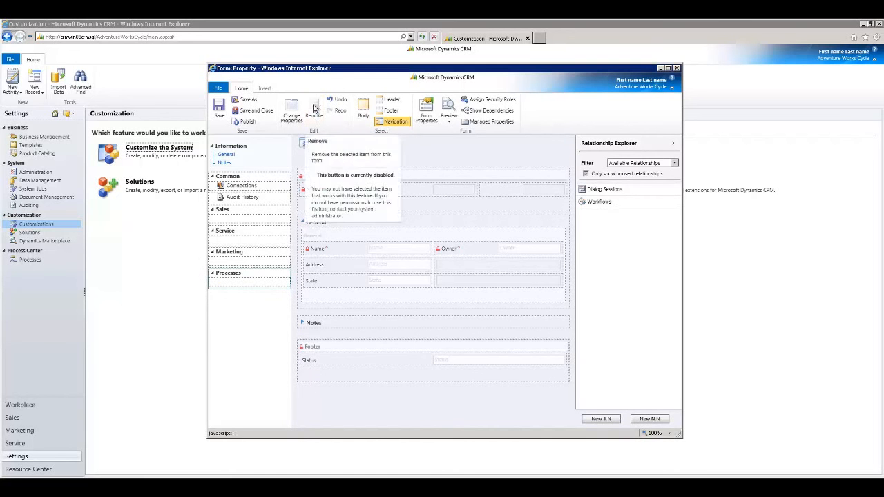
pyautogui.click(257, 198)
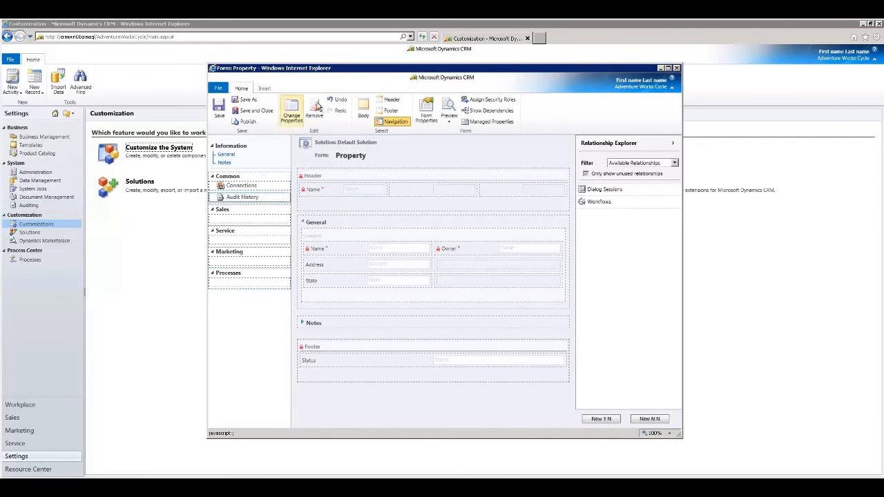
pyautogui.click(316, 109)
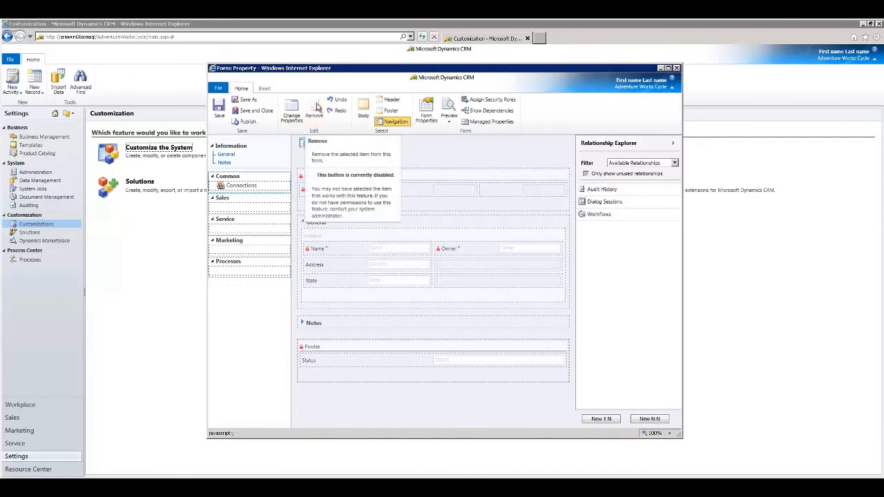
pyautogui.click(271, 189)
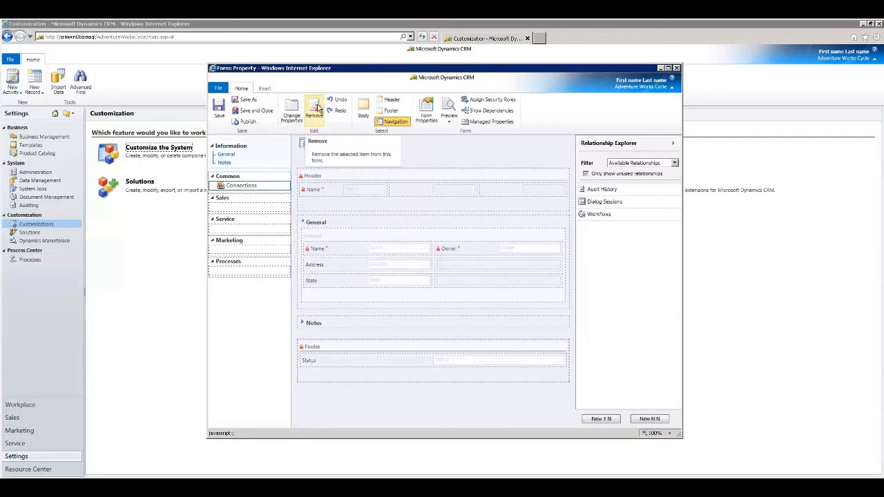
pyautogui.click(317, 109)
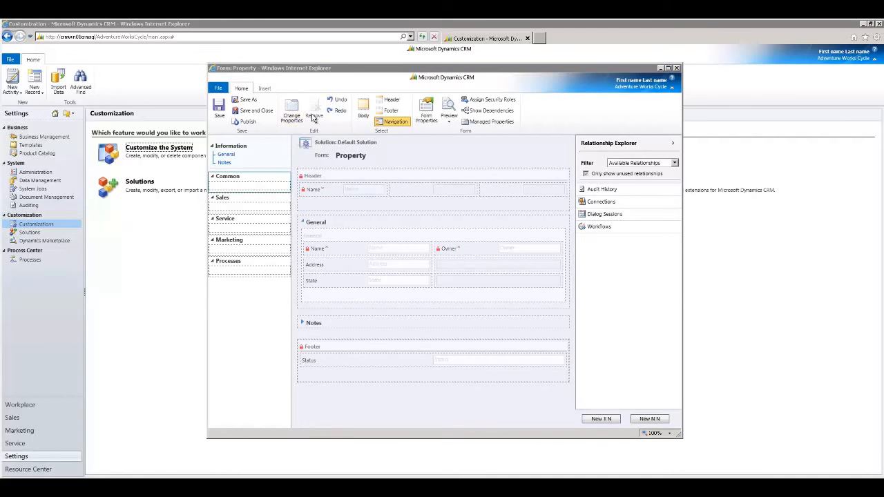
pyautogui.click(301, 114)
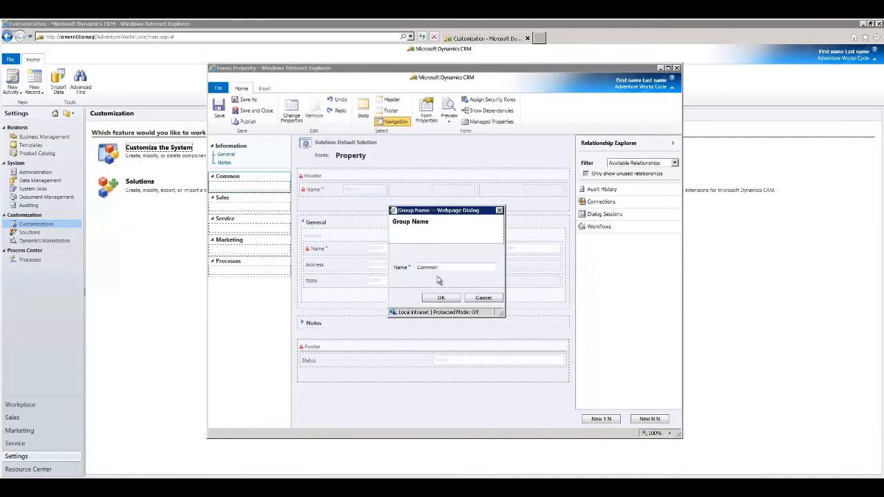
pyautogui.click(480, 299)
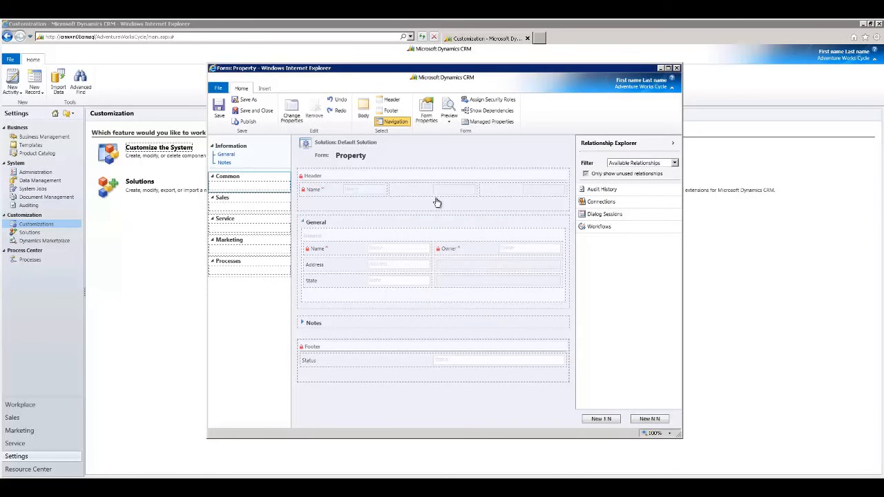
# Turn off the display of navigation items in the Property form's properties.
pyautogui.click(426, 112)
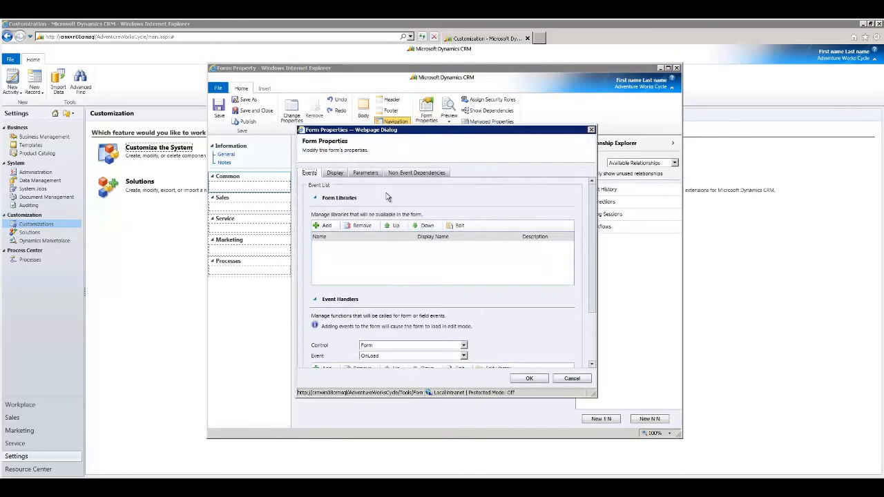
pyautogui.click(335, 174)
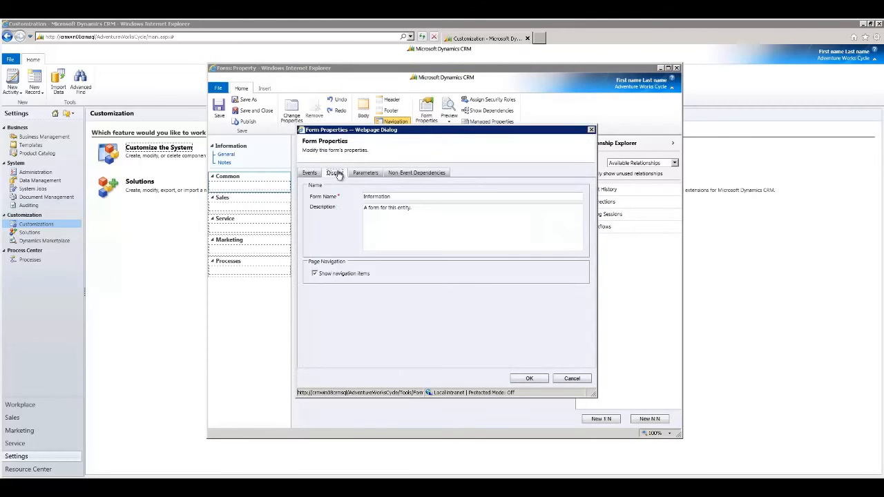
pyautogui.click(315, 275)
pyautogui.click(529, 379)
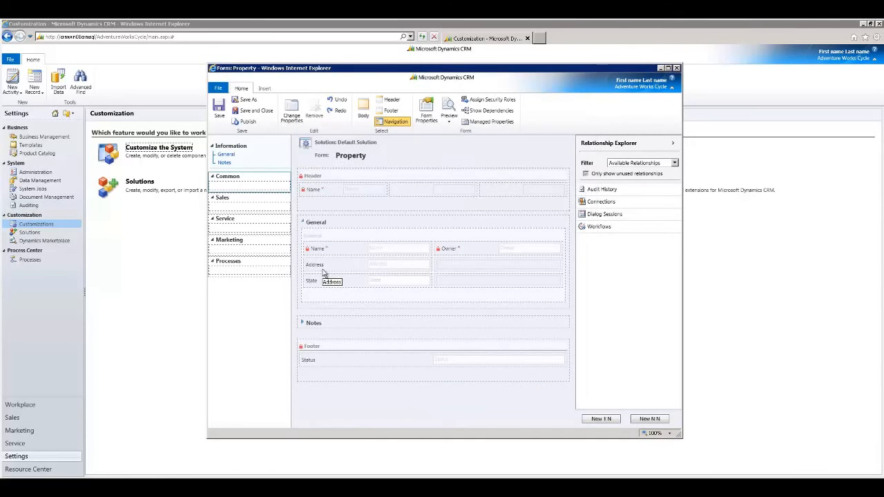
pyautogui.click(364, 107)
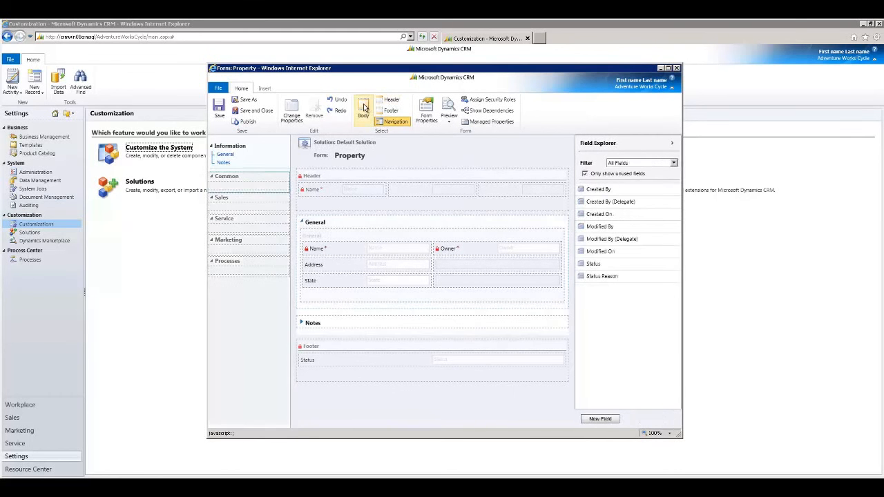
pyautogui.click(428, 111)
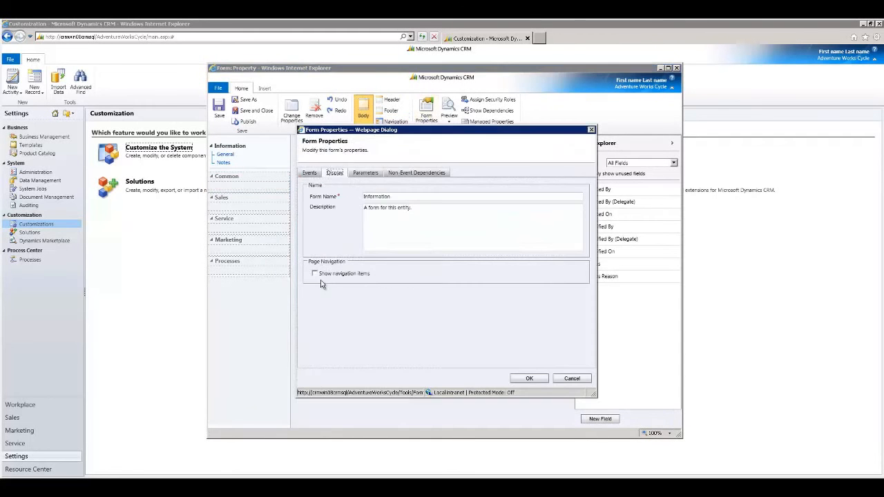
pyautogui.click(530, 380)
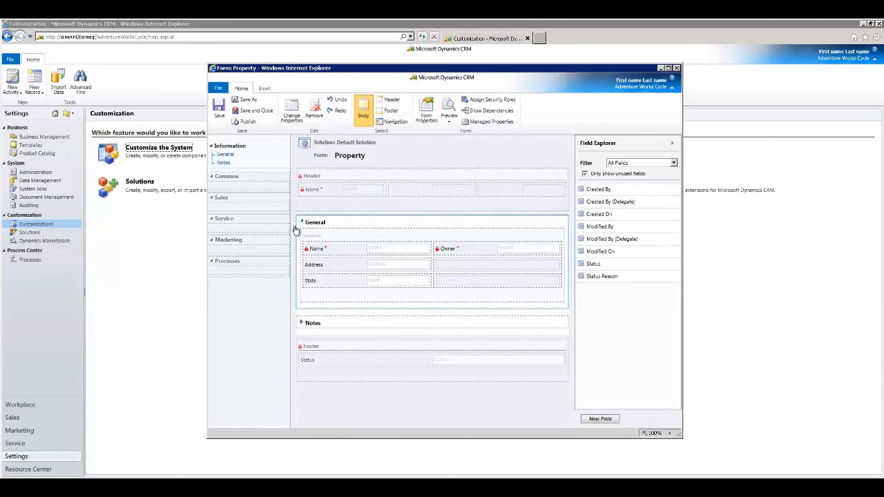
pyautogui.click(264, 88)
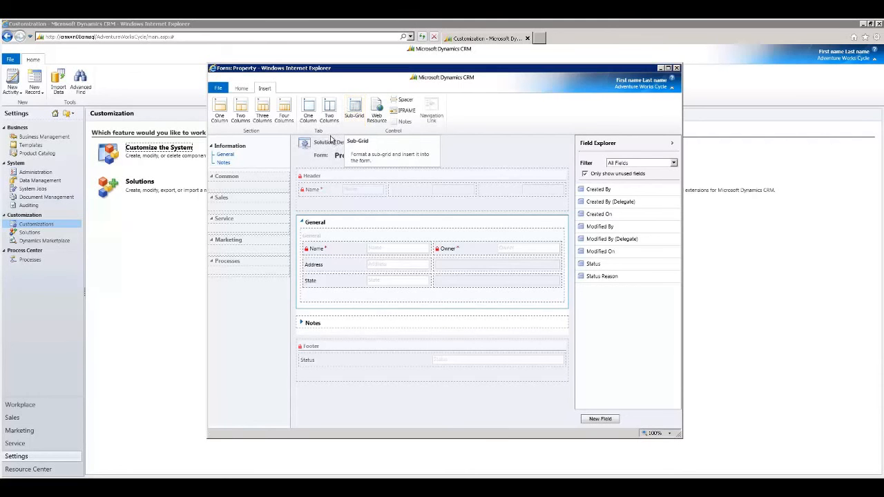
pyautogui.click(355, 110)
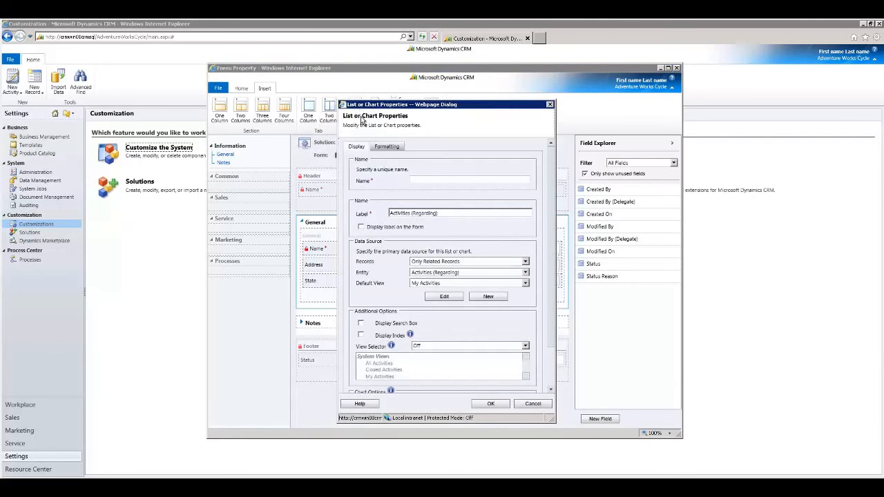
pyautogui.click(432, 179)
pyautogui.write('Tenants')
pyautogui.press('Tab')
pyautogui.click(525, 272)
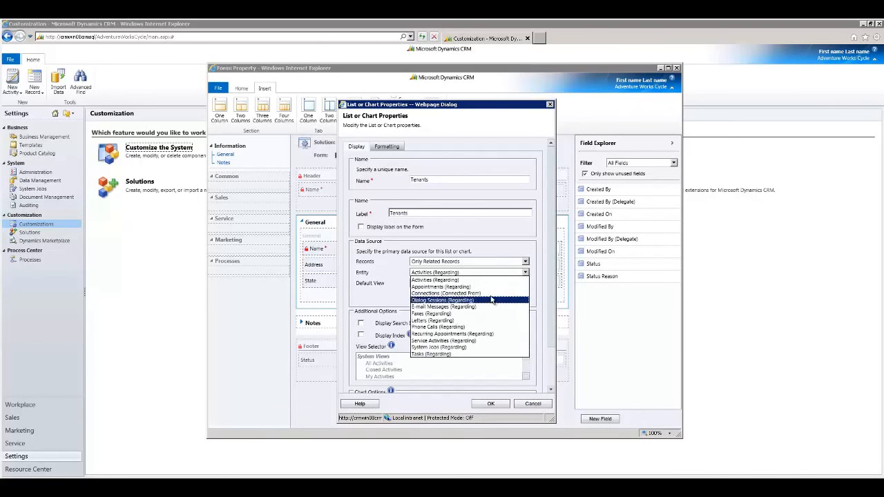
pyautogui.click(506, 244)
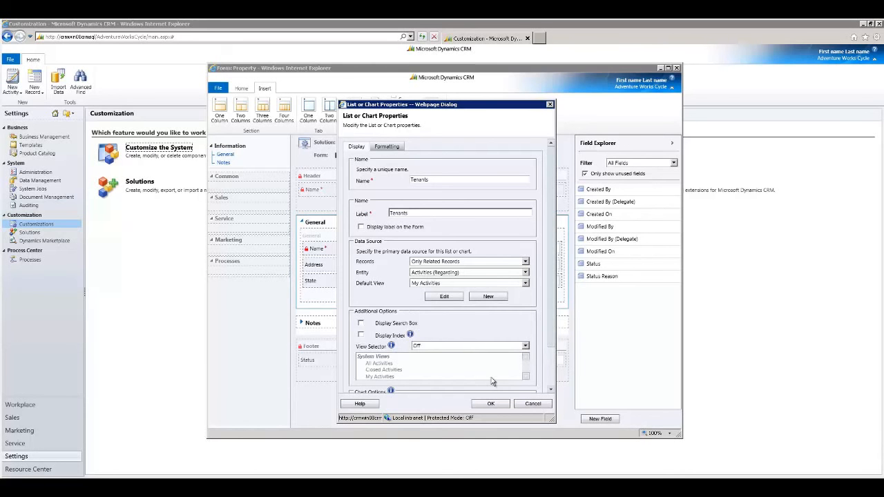
pyautogui.click(520, 404)
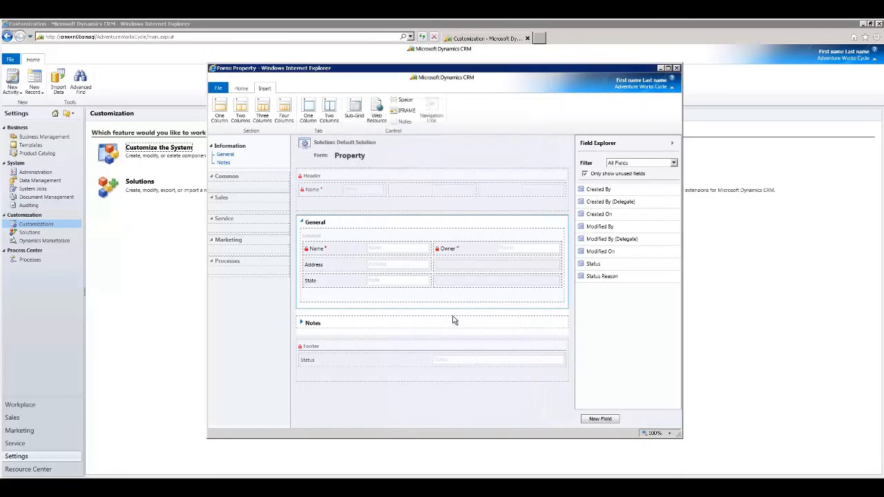
# Save and close the Property form.
pyautogui.click(239, 89)
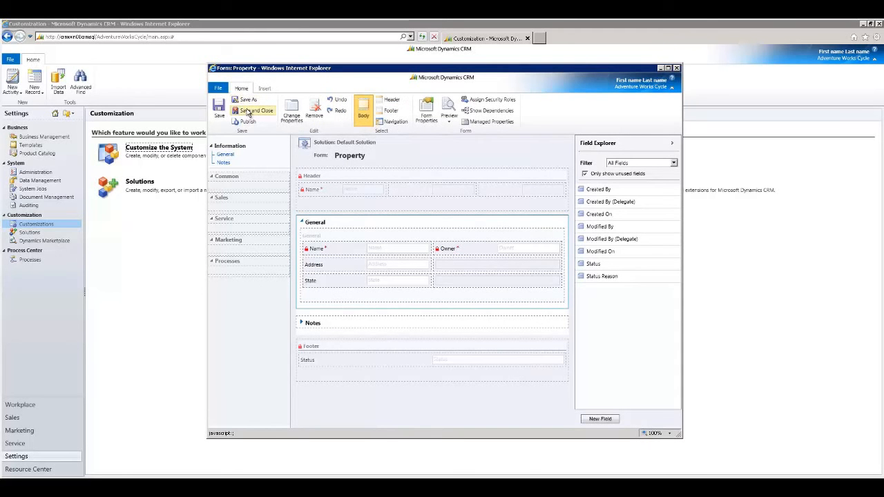
pyautogui.click(249, 112)
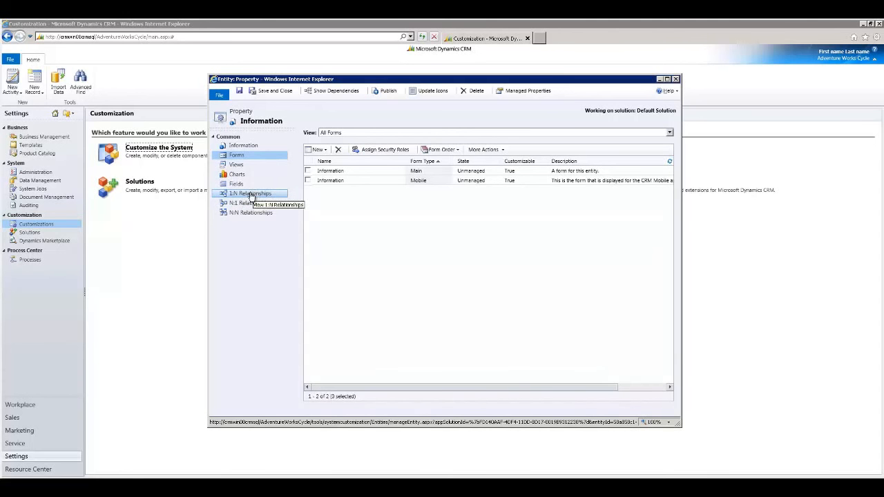
# Start a new 1-to-many relationship for the Property entity with Contact as the related entity.
pyautogui.click(247, 196)
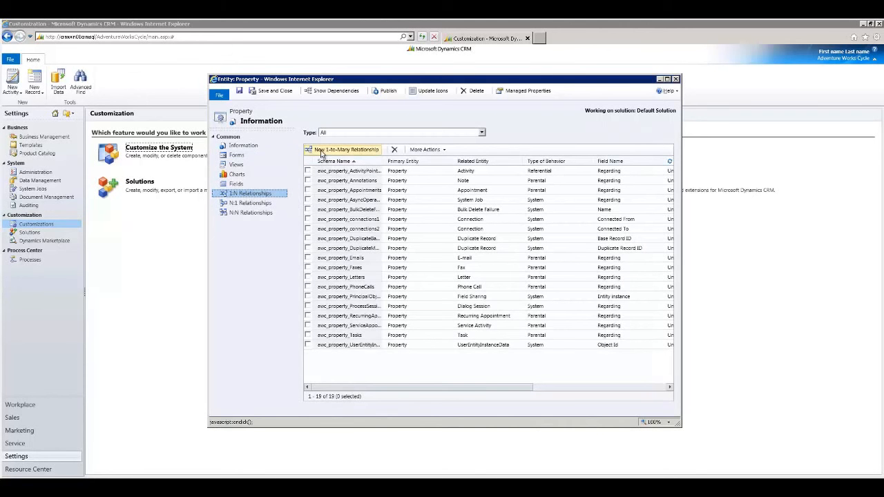
pyautogui.click(335, 153)
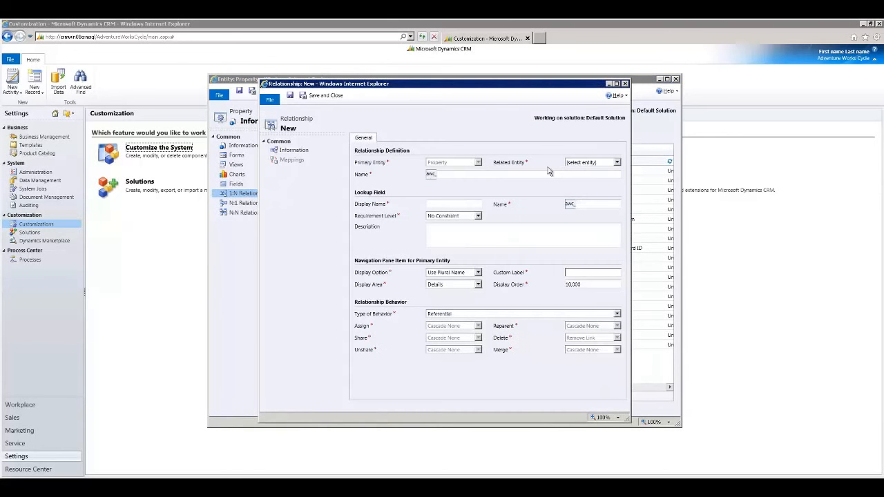
pyautogui.click(585, 164)
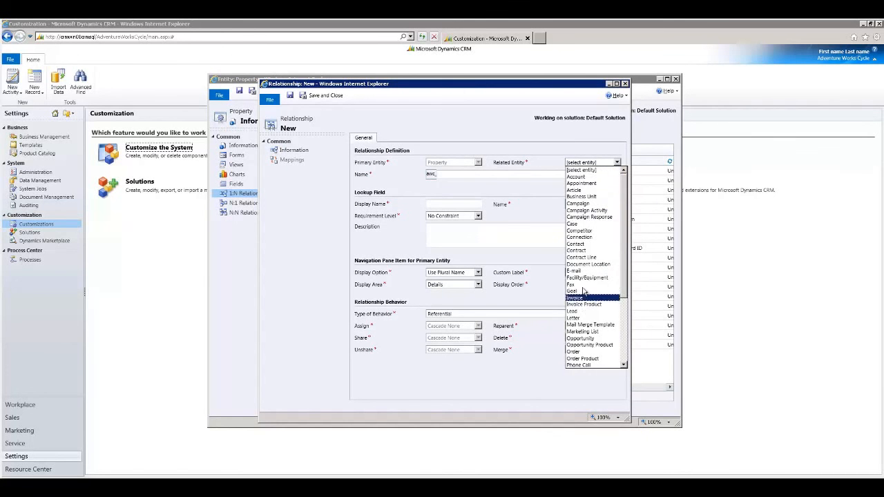
pyautogui.click(577, 243)
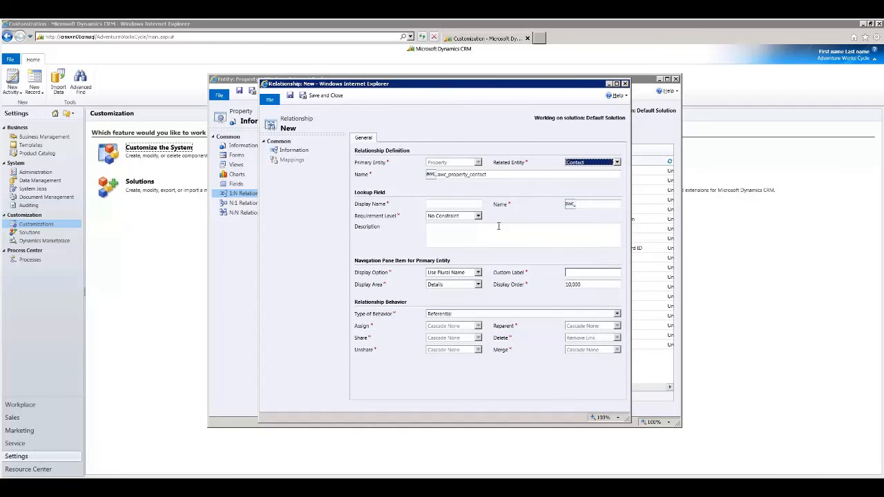
# Set the relationship's lookup field display name to Primary Property, then save and close the relationship.
pyautogui.click(447, 206)
pyautogui.write('Primary Property')
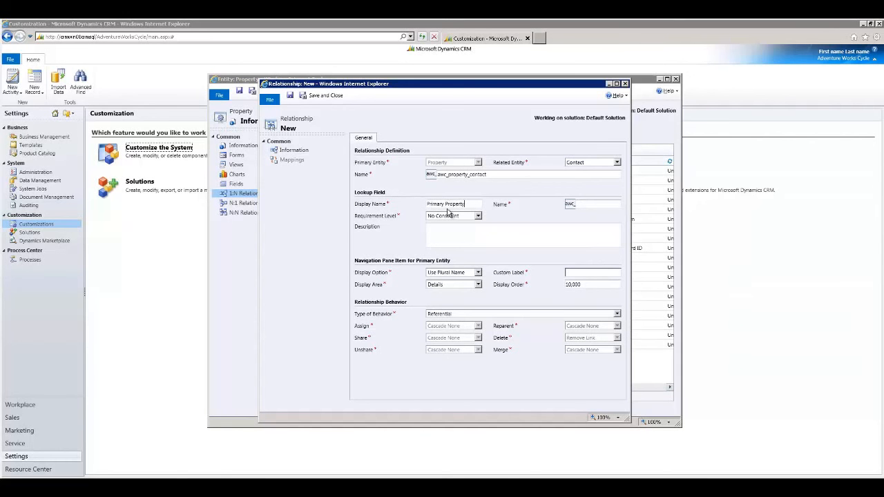
pyautogui.press('Tab')
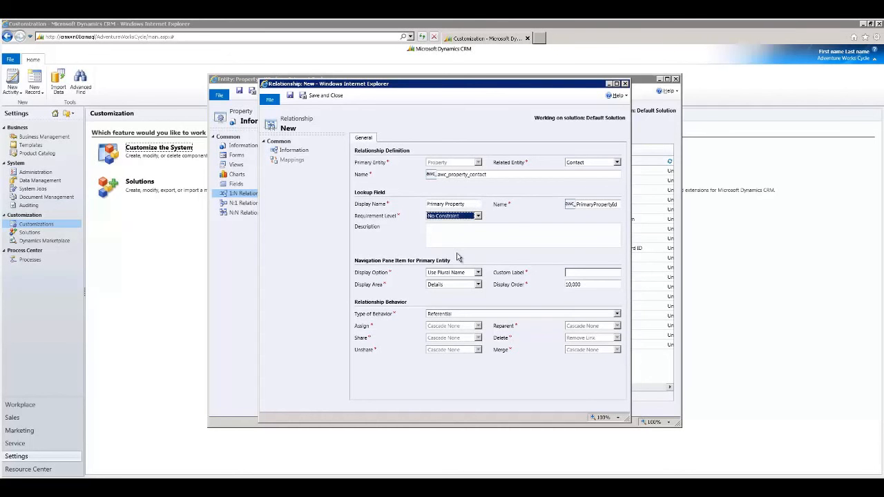
pyautogui.click(327, 97)
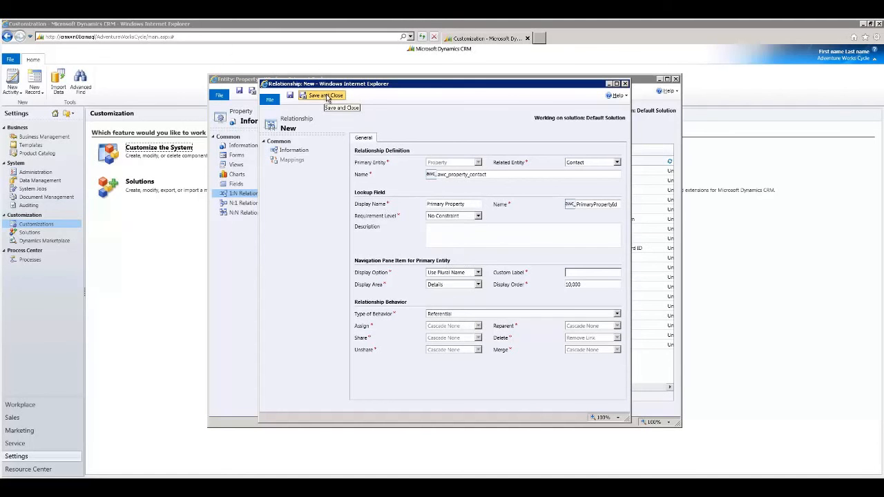
pyautogui.click(327, 97)
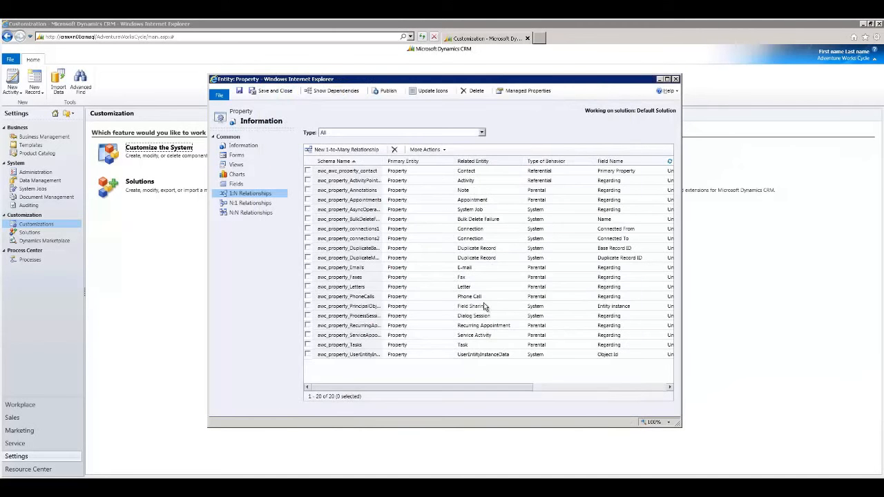
# Reopen the Property to Contact relationship and try the Parental and Configurable Cascading behavior types.
pyautogui.doubleClick(423, 172)
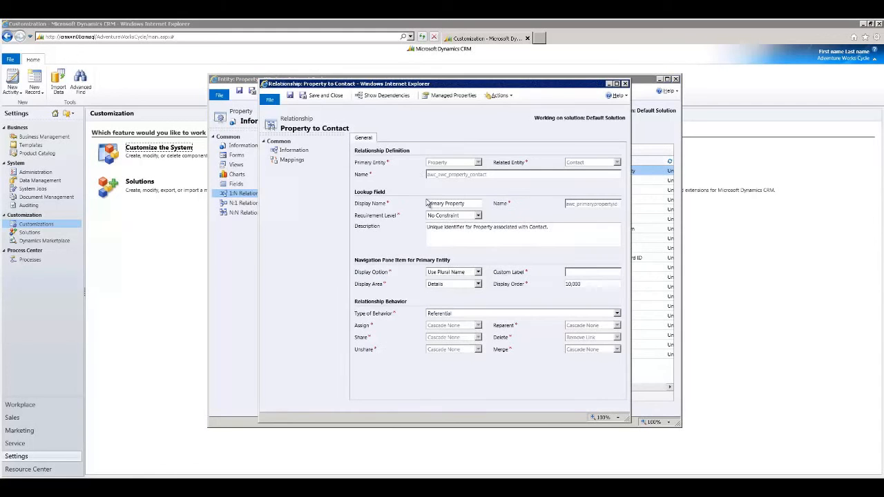
pyautogui.click(468, 317)
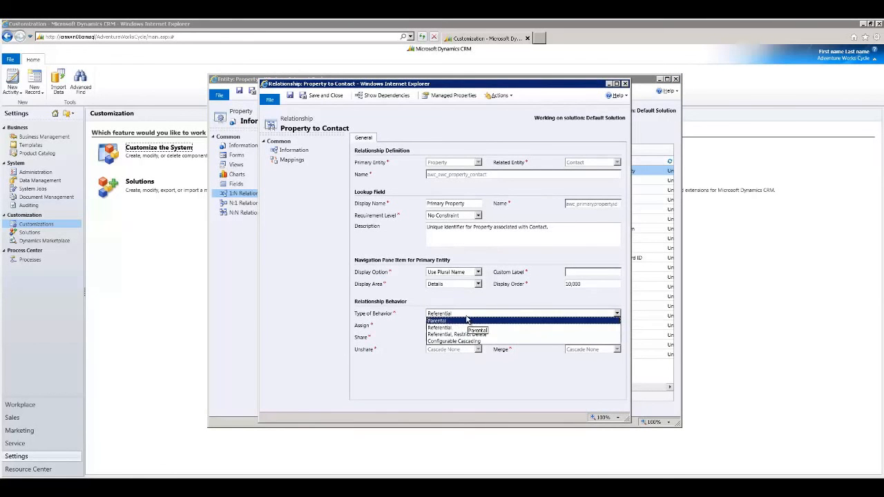
pyautogui.click(466, 321)
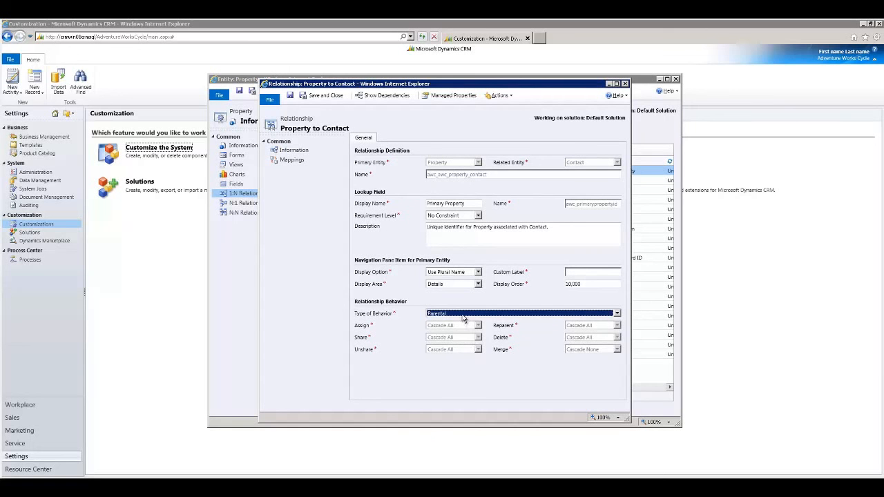
pyautogui.click(462, 317)
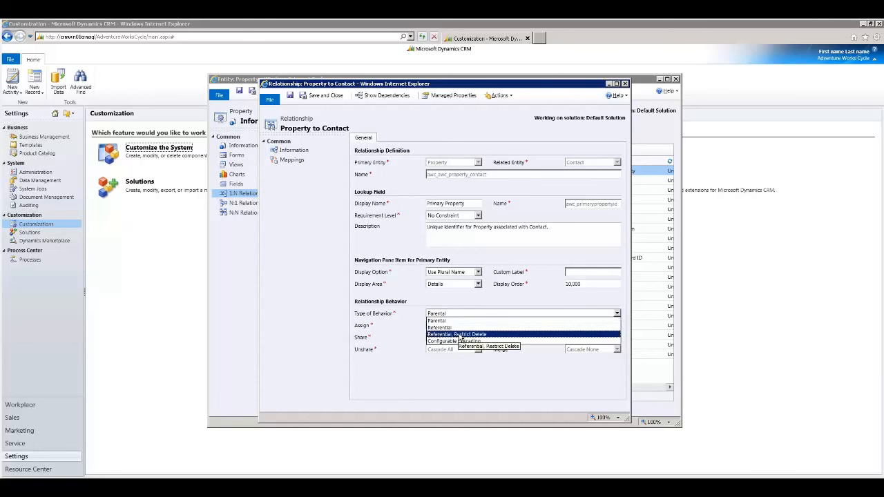
pyautogui.click(461, 342)
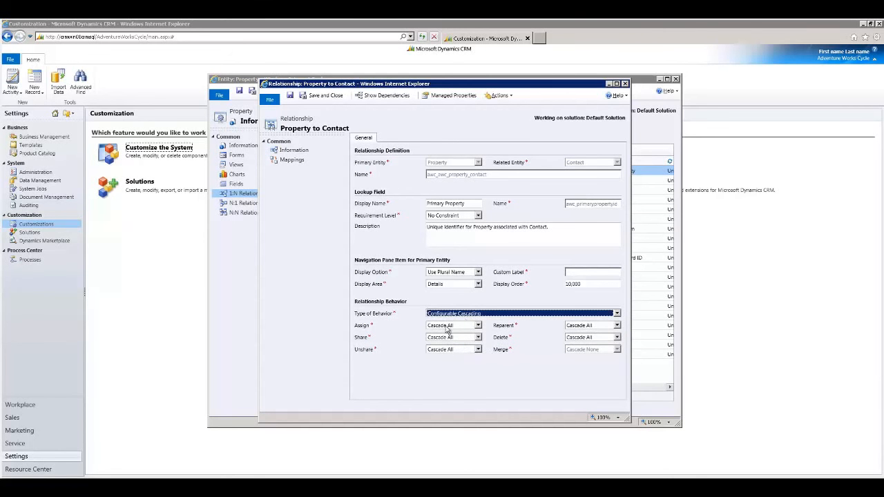
# Examine the cascade options available for the relationship's Assign behavior.
pyautogui.click(477, 325)
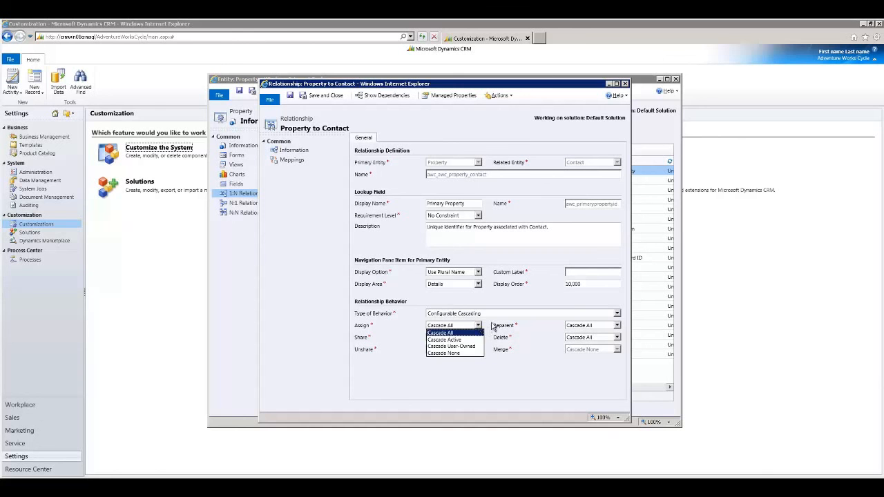
pyautogui.click(485, 328)
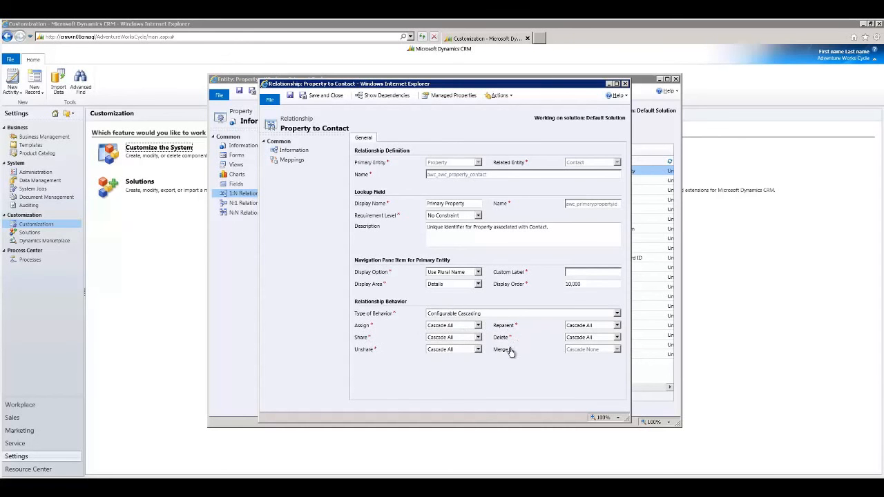
pyautogui.click(477, 326)
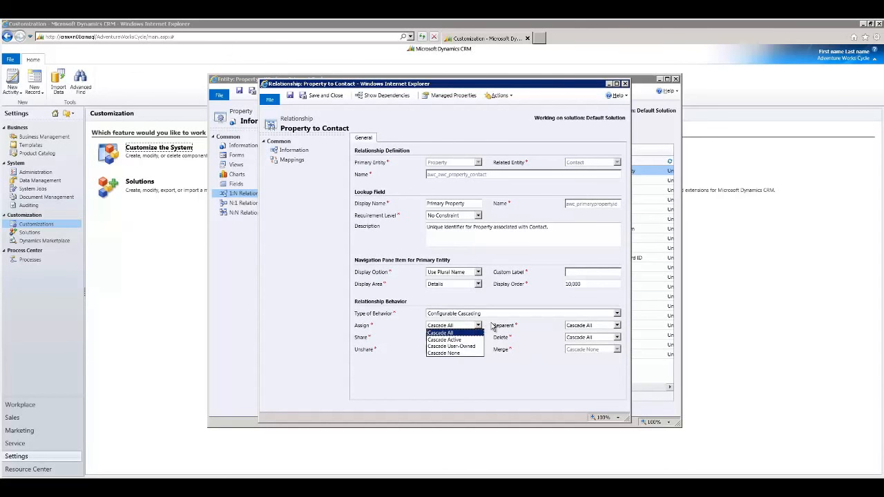
pyautogui.click(492, 326)
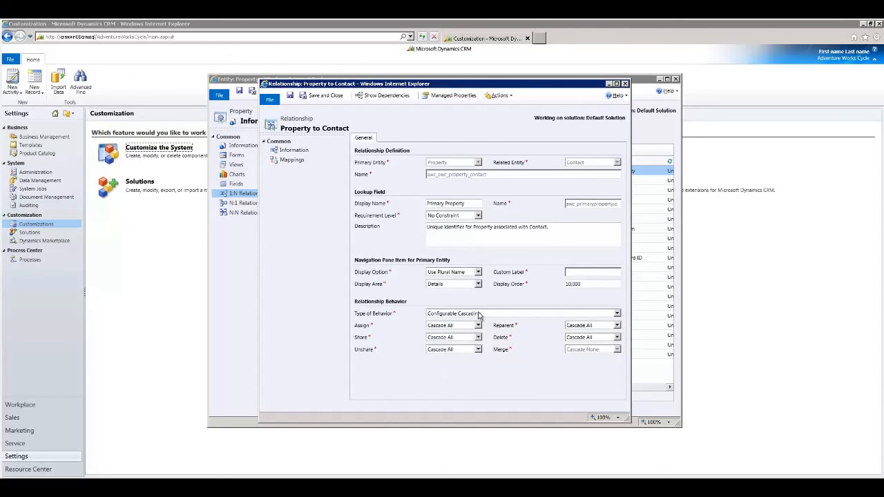
# Set the relationship's type of behavior to Referential, then save and close the relationship.
pyautogui.click(483, 315)
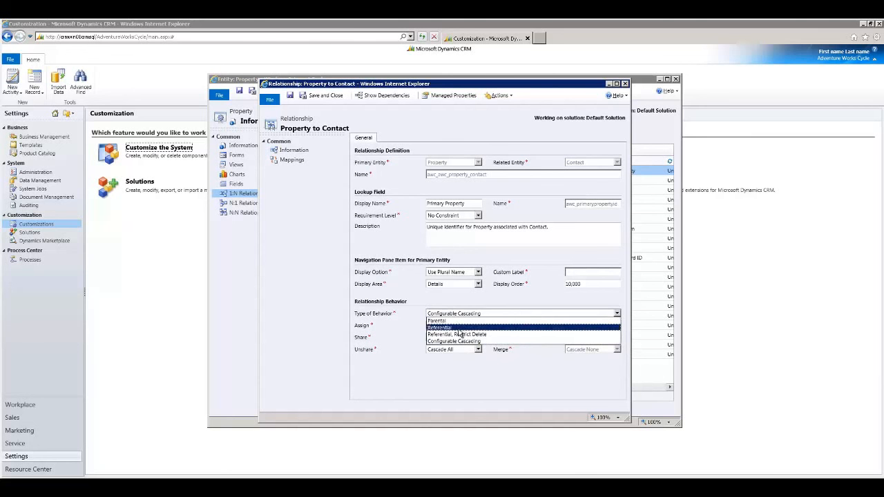
pyautogui.click(459, 328)
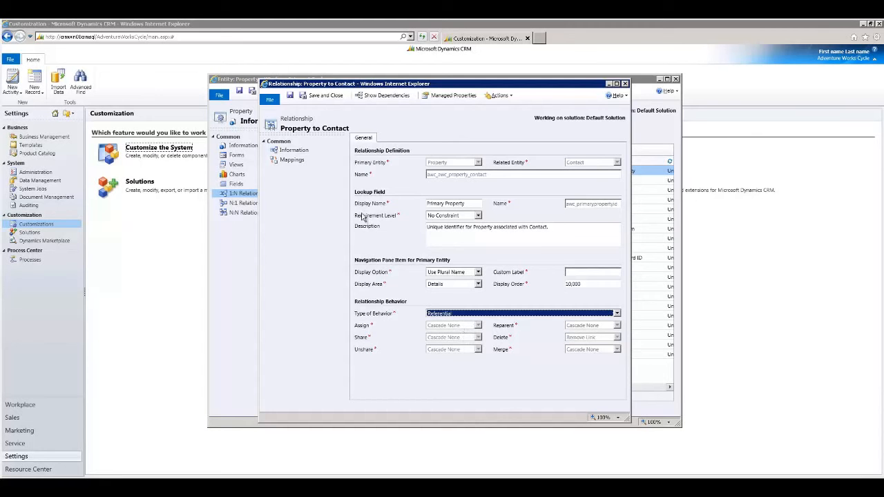
pyautogui.click(320, 95)
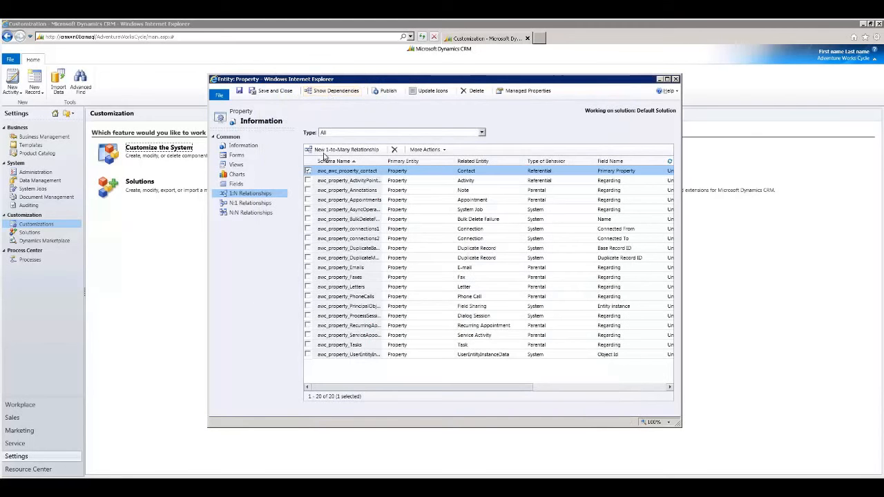
# Open the Property entity's main form and start a sub-grid with the name and label Tenants.
pyautogui.click(237, 156)
pyautogui.doubleClick(361, 172)
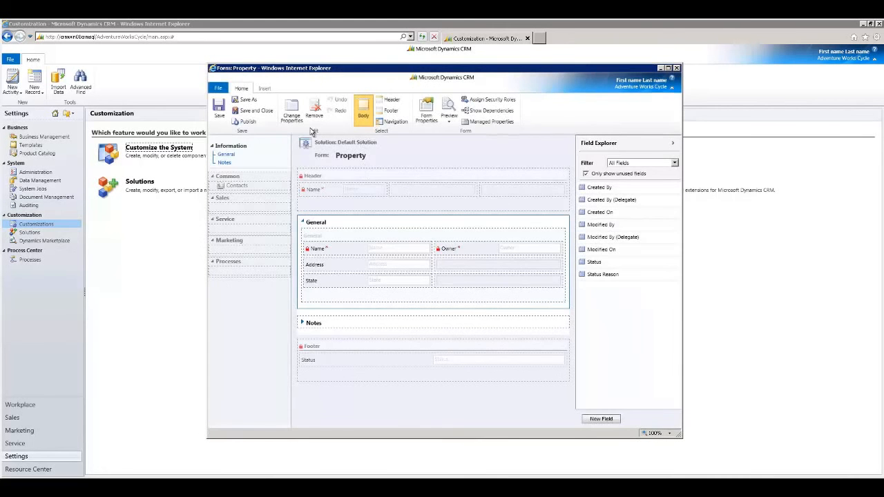
pyautogui.click(264, 89)
pyautogui.click(354, 111)
pyautogui.write('Tenants')
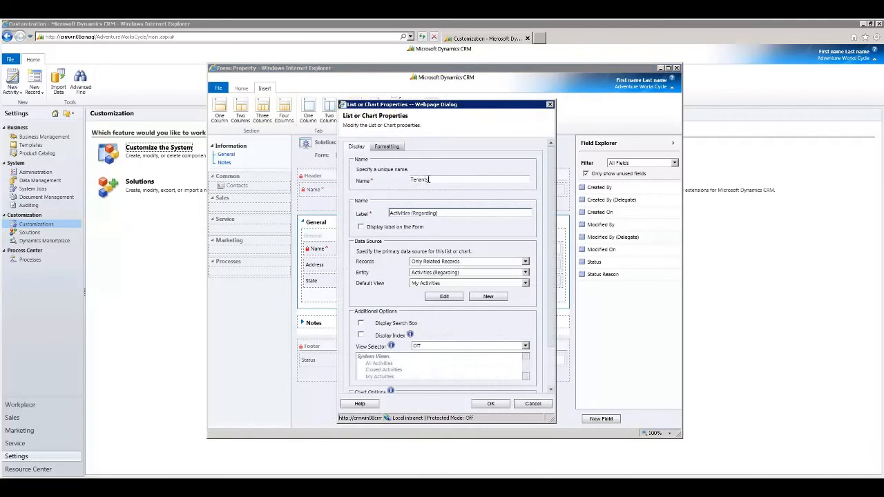
# Set the Tenants sub-grid's entity to Contacts (Primary Property) and its default view to Active Contacts.
pyautogui.click(526, 273)
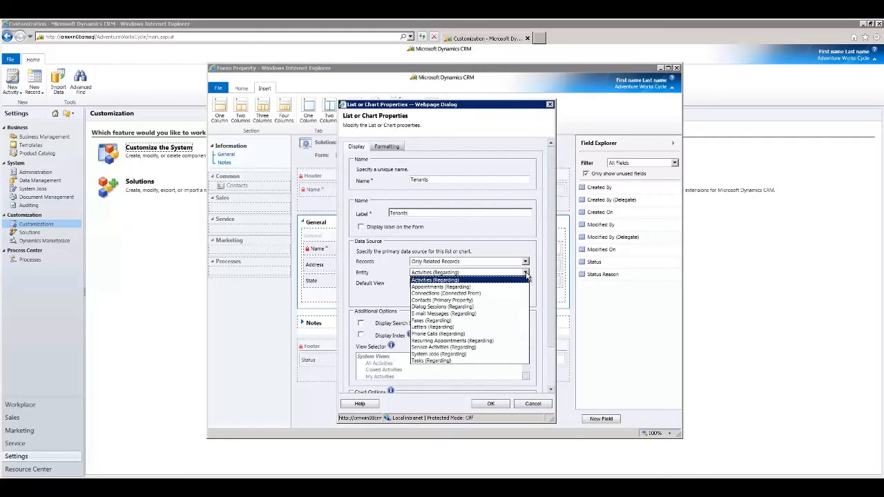
pyautogui.click(442, 301)
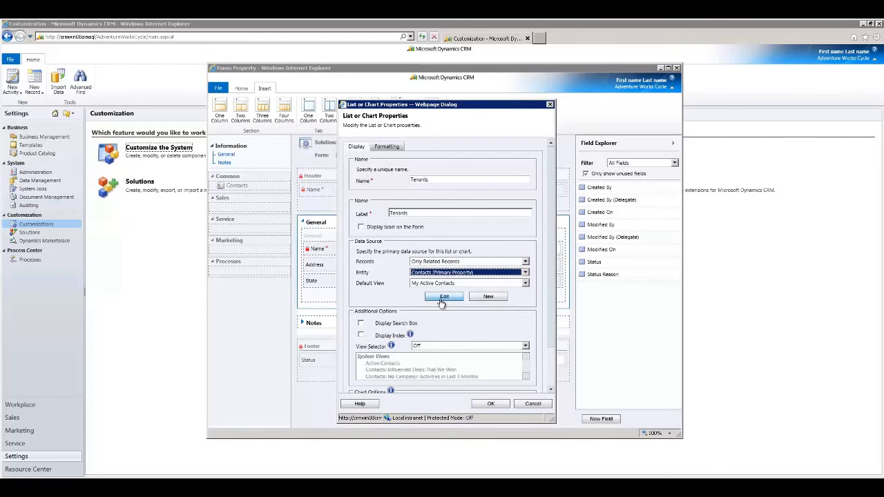
pyautogui.click(525, 283)
pyautogui.click(444, 298)
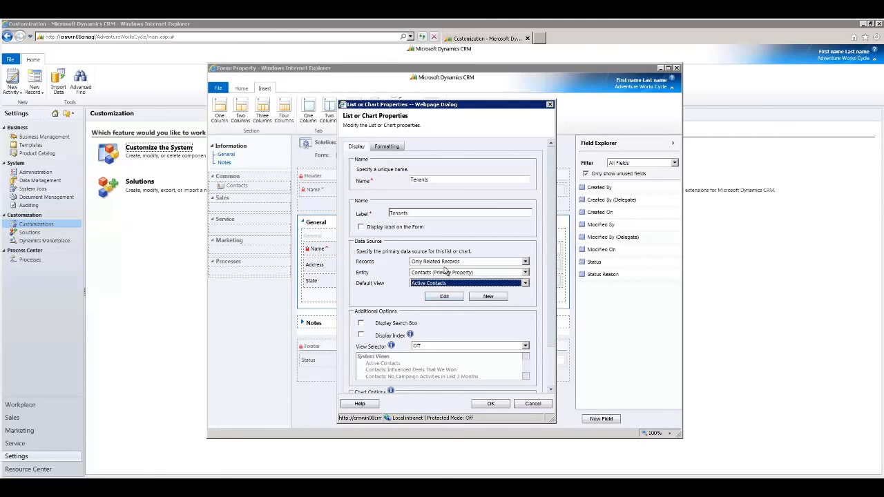
# Enable the search box and the index for the Tenants sub-grid.
pyautogui.click(551, 390)
pyautogui.click(551, 390)
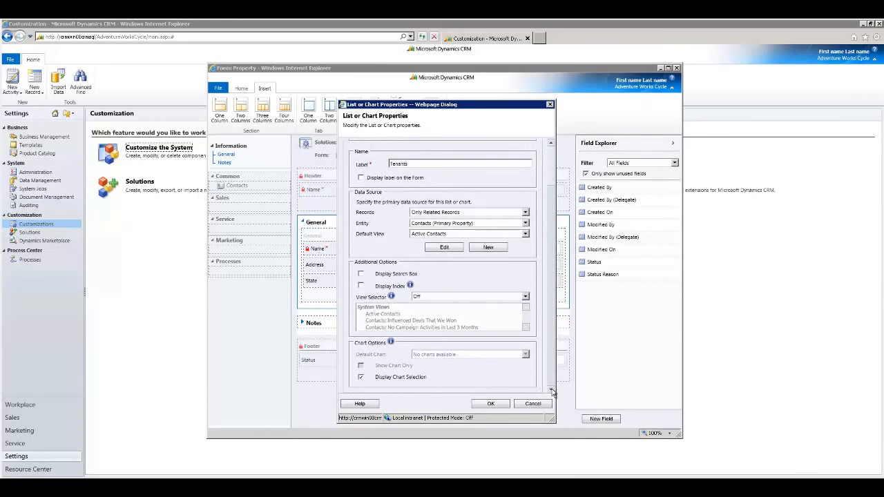
pyautogui.click(362, 274)
pyautogui.click(361, 286)
# Set the sub-grid's view selector to Show Selected Views and select the Active Contacts and My Active Contacts views.
pyautogui.click(526, 298)
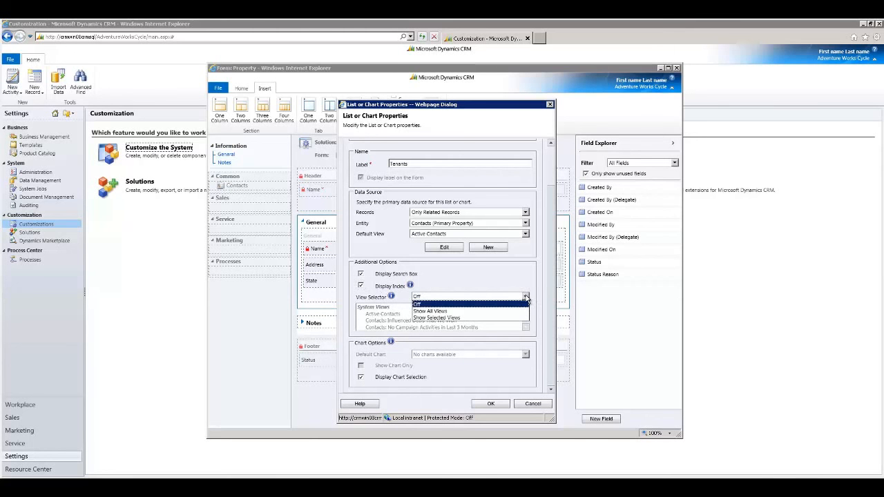
pyautogui.click(500, 278)
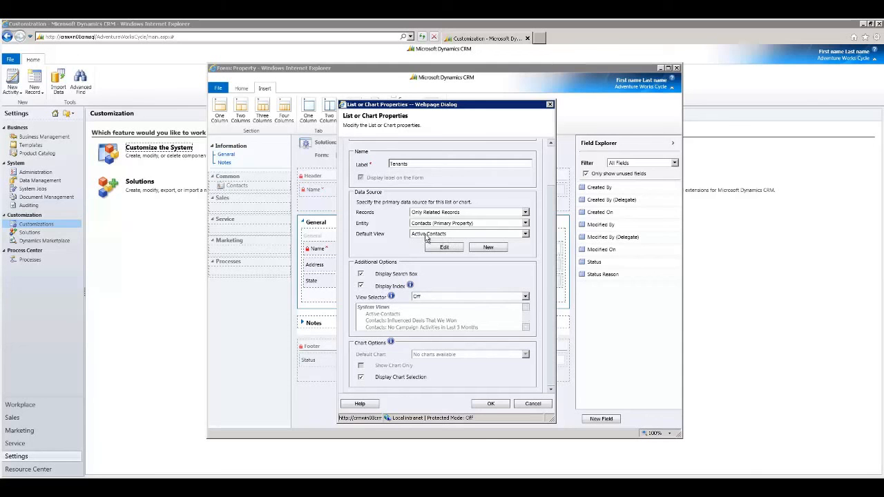
pyautogui.click(526, 298)
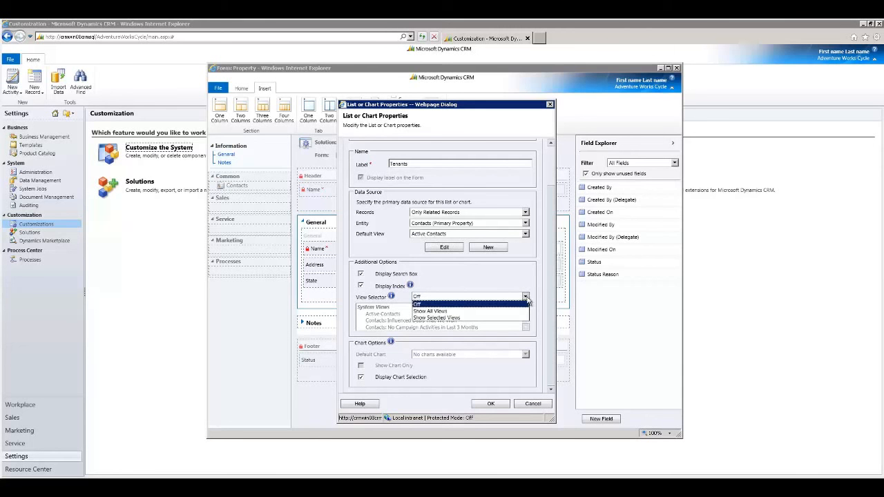
pyautogui.click(439, 319)
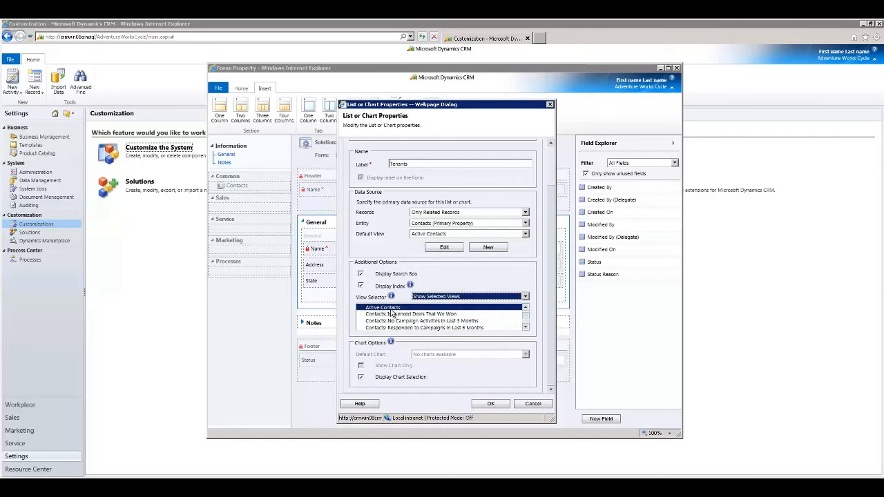
pyautogui.click(395, 314)
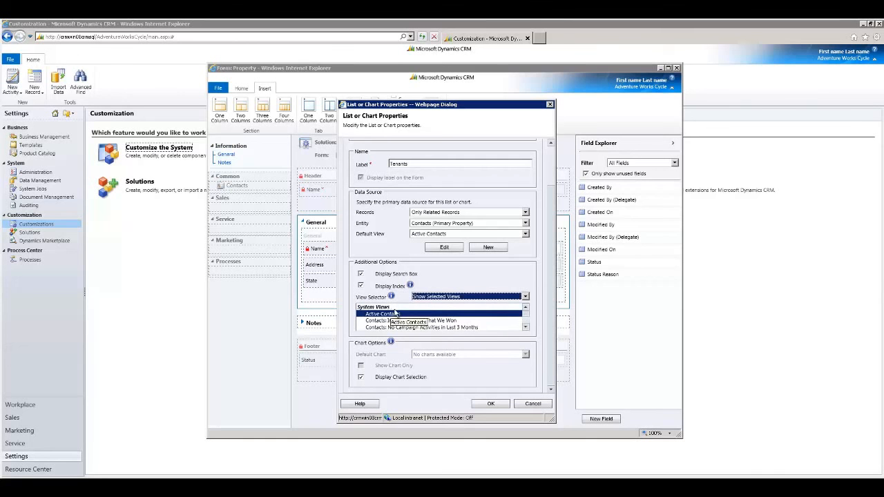
pyautogui.click(526, 327)
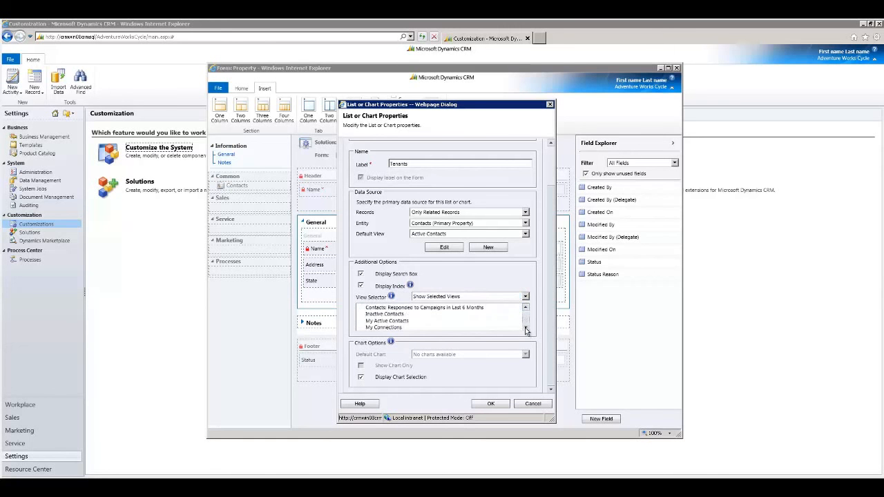
pyautogui.click(391, 321)
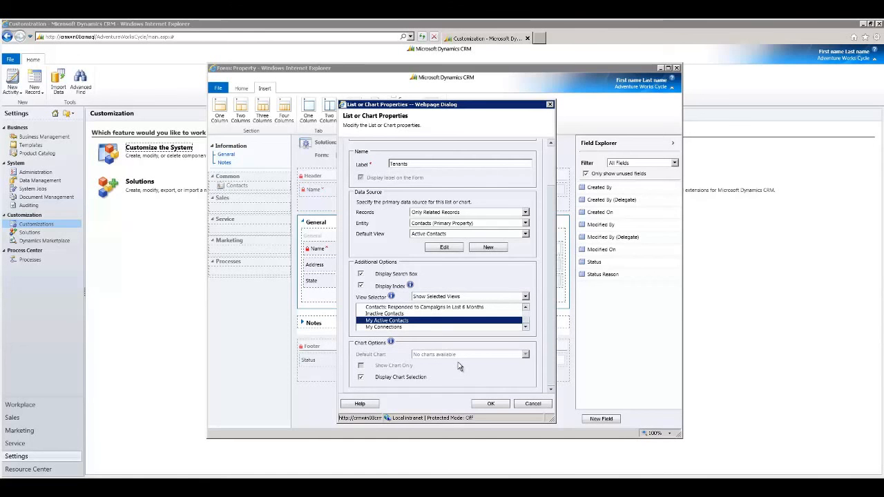
# Confirm the Tenants sub-grid's properties to add it to the form, then save and close the Property form.
pyautogui.click(477, 403)
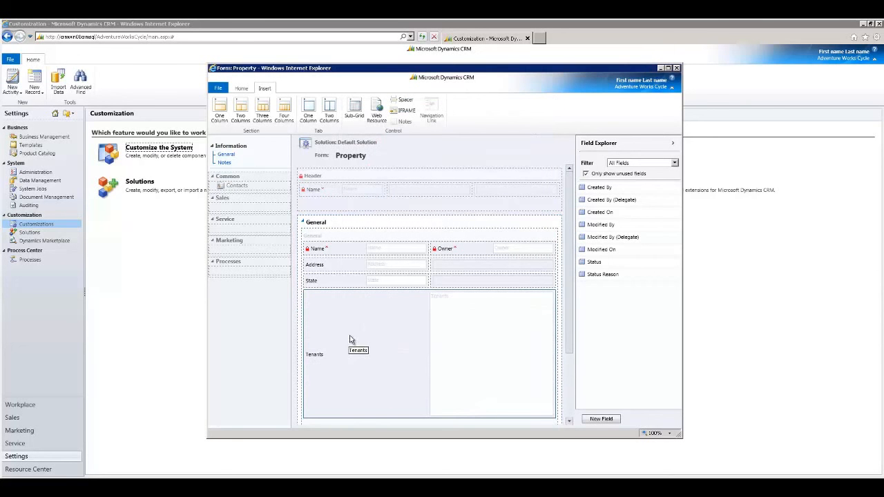
pyautogui.click(241, 88)
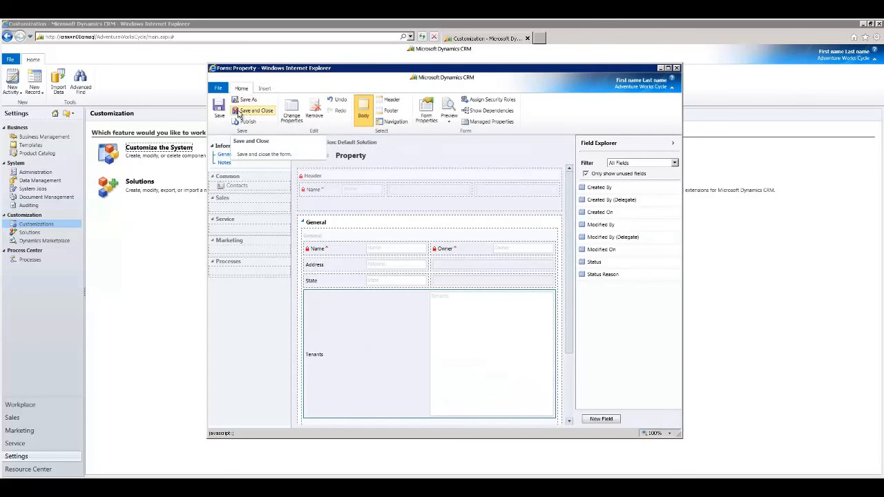
pyautogui.click(239, 115)
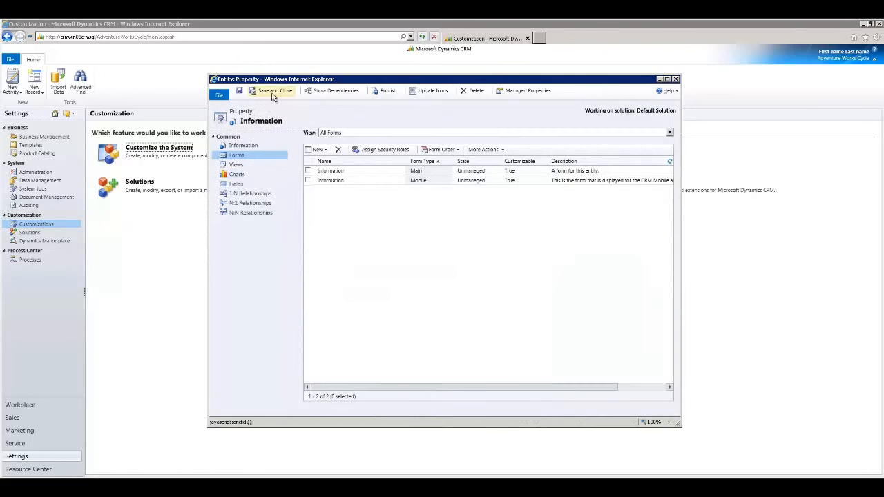
# Save and close the Property entity, and open the Contact entity's main Information form for editing.
pyautogui.click(274, 92)
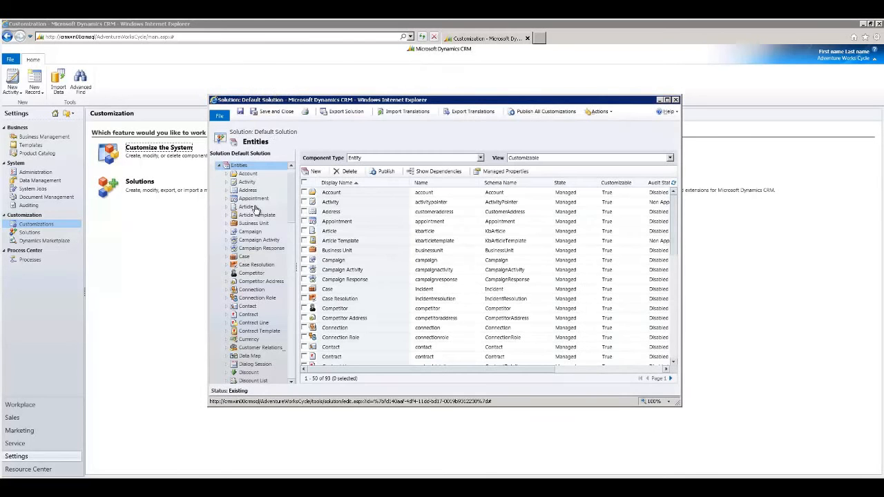
pyautogui.click(246, 307)
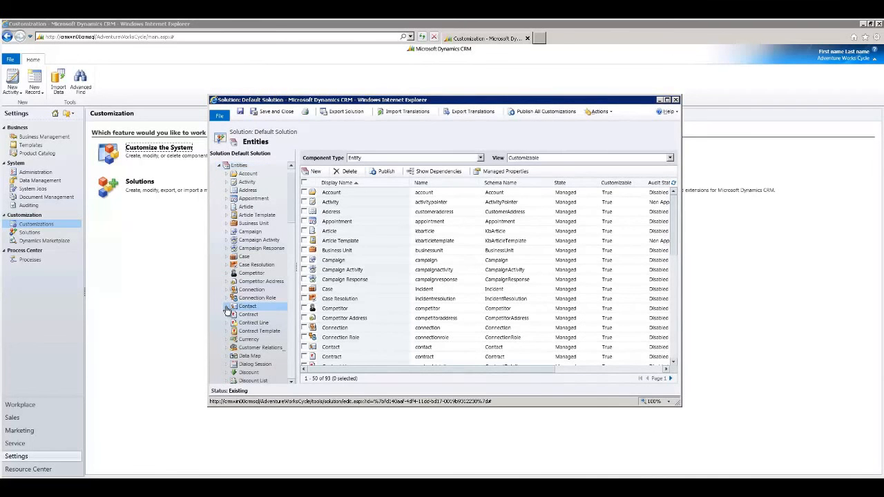
pyautogui.click(227, 308)
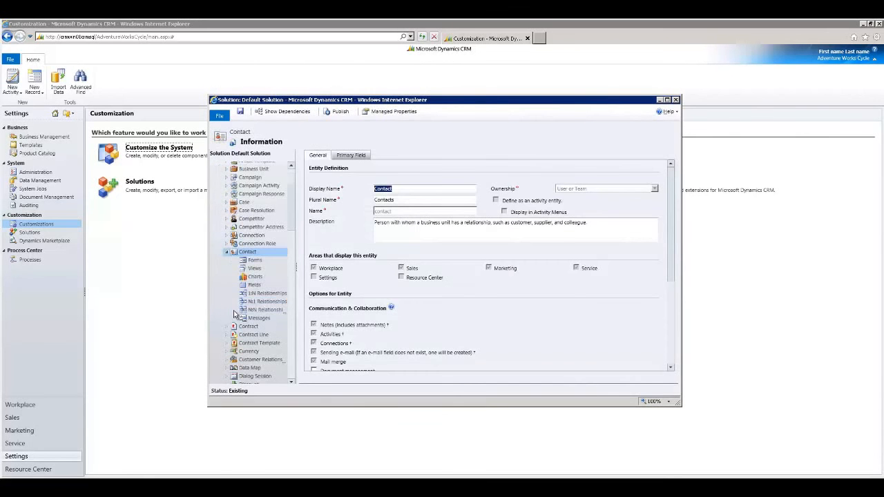
pyautogui.click(254, 261)
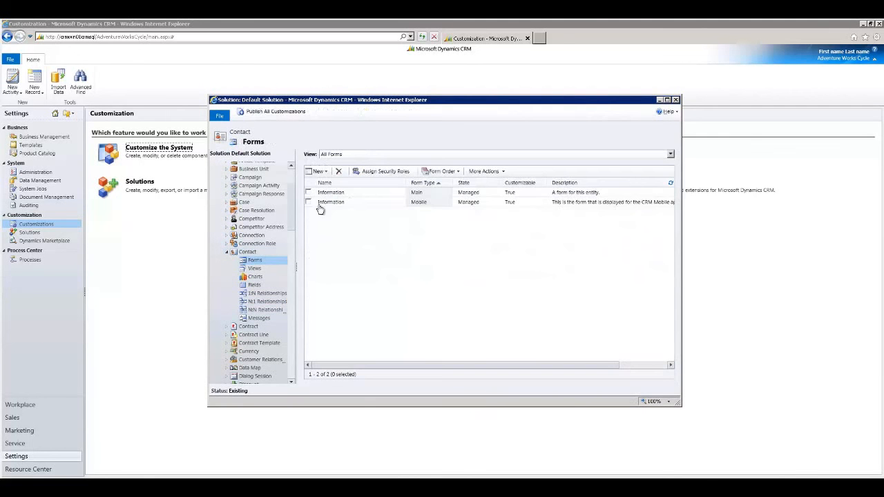
pyautogui.doubleClick(359, 193)
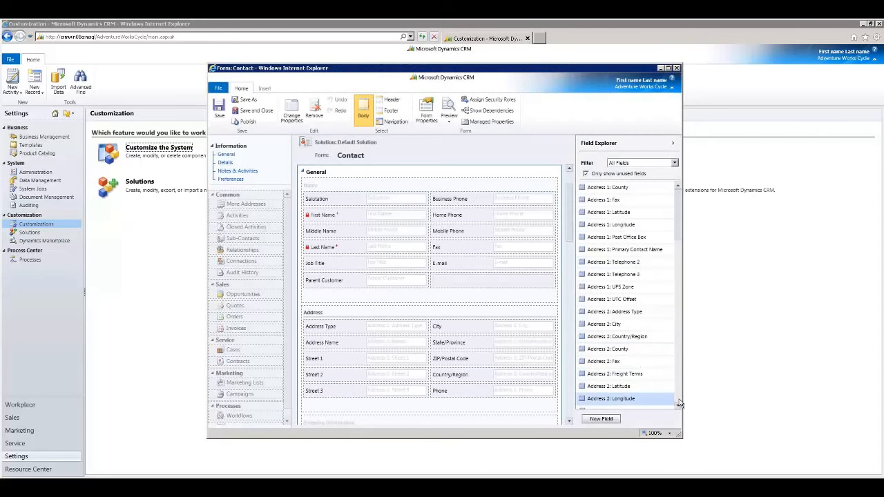
# Add the unused Primary Property field beside Parent Customer in the Contact form's General section and publish the form.
pyautogui.click(679, 398)
pyautogui.click(679, 399)
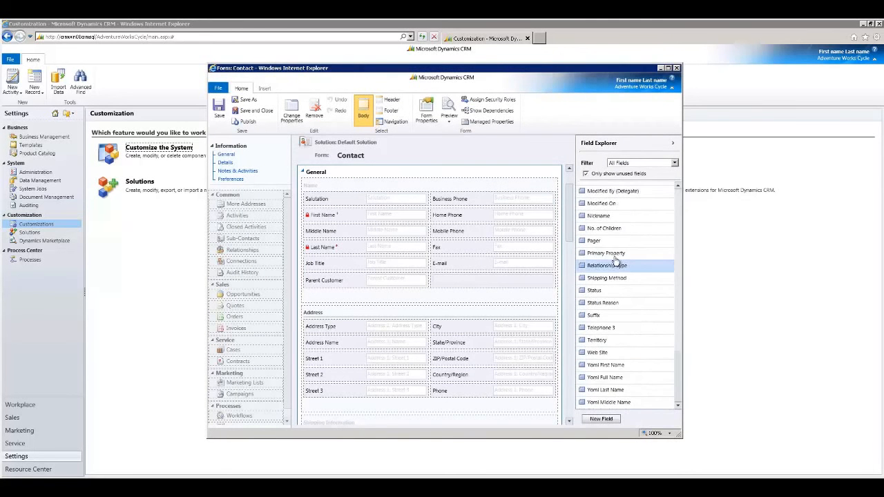
pyautogui.moveTo(612, 254); pyautogui.dragTo(482, 284)
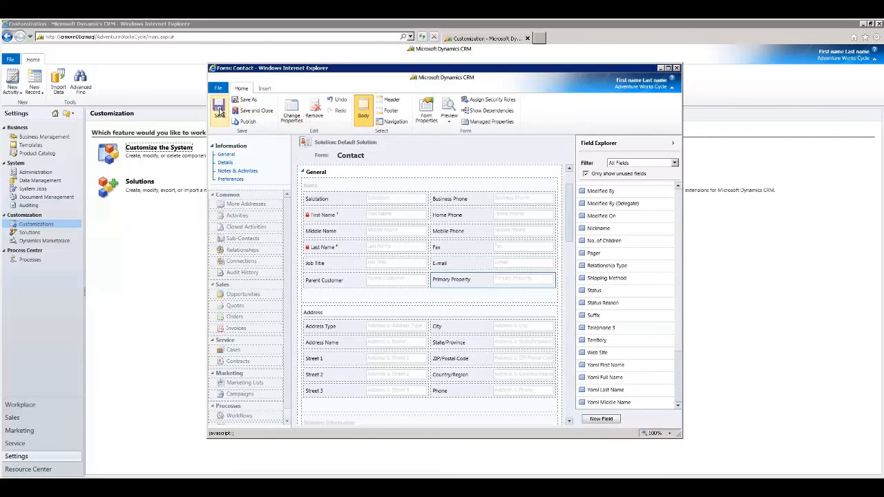
pyautogui.click(250, 124)
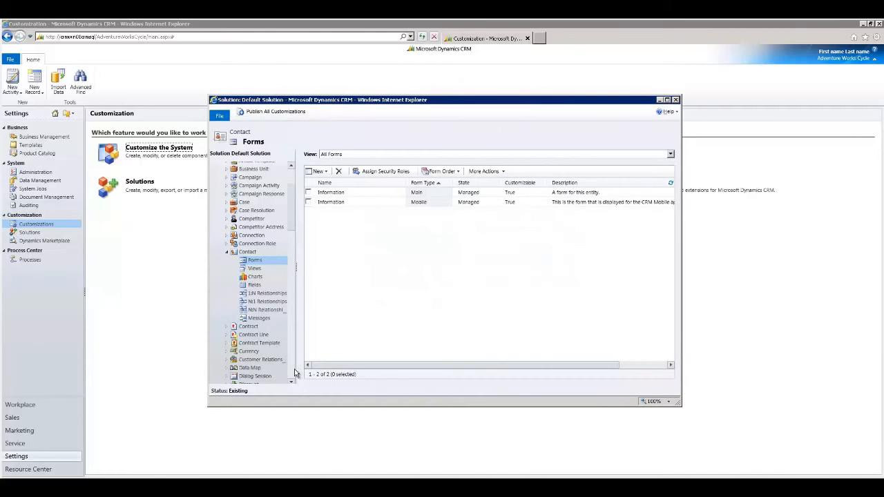
# Expand the Property entity in the default solution to display its information and components.
pyautogui.scroll(-5, 293, 374)
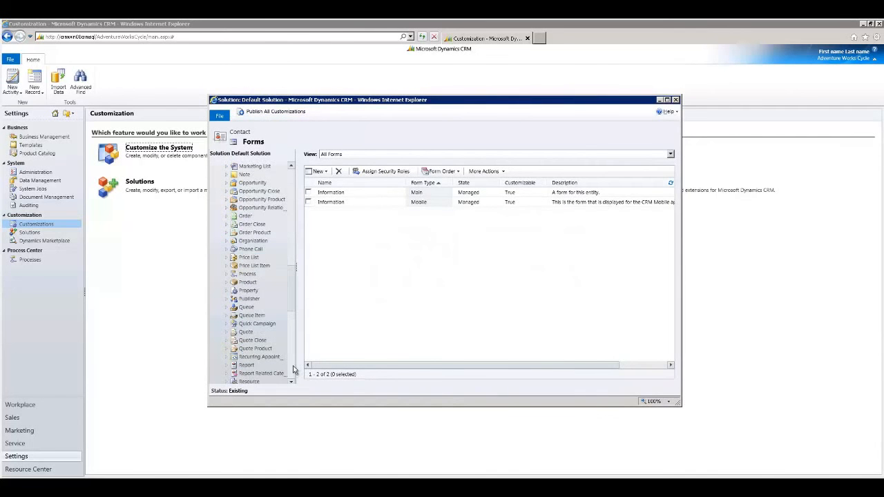
pyautogui.click(227, 290)
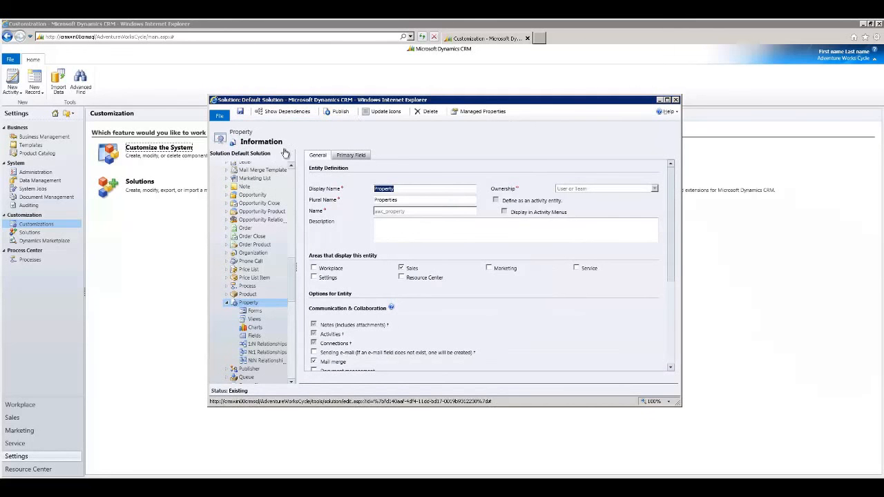
# Go to the Sales area of the main CRM window and open the Properties list.
pyautogui.click(30, 406)
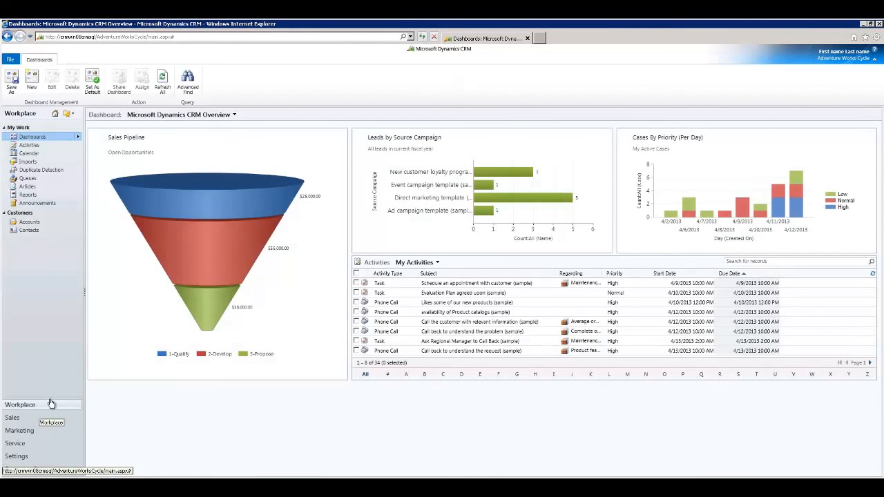
pyautogui.click(25, 422)
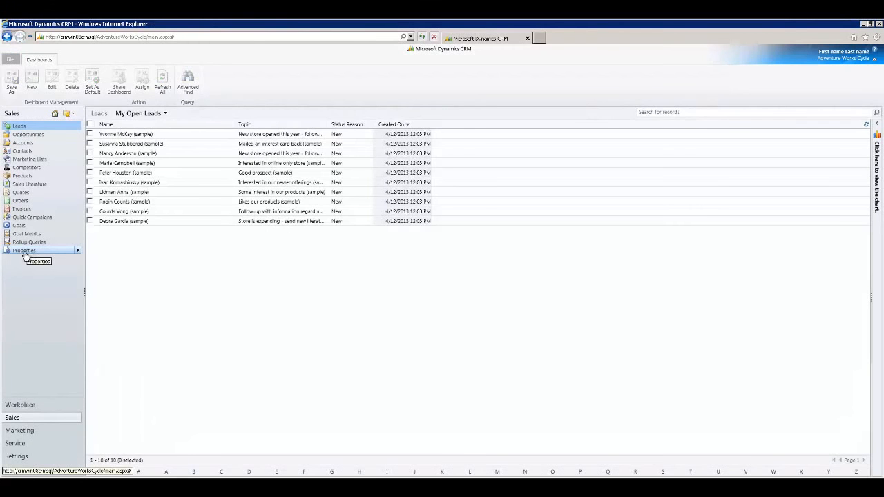
pyautogui.click(23, 250)
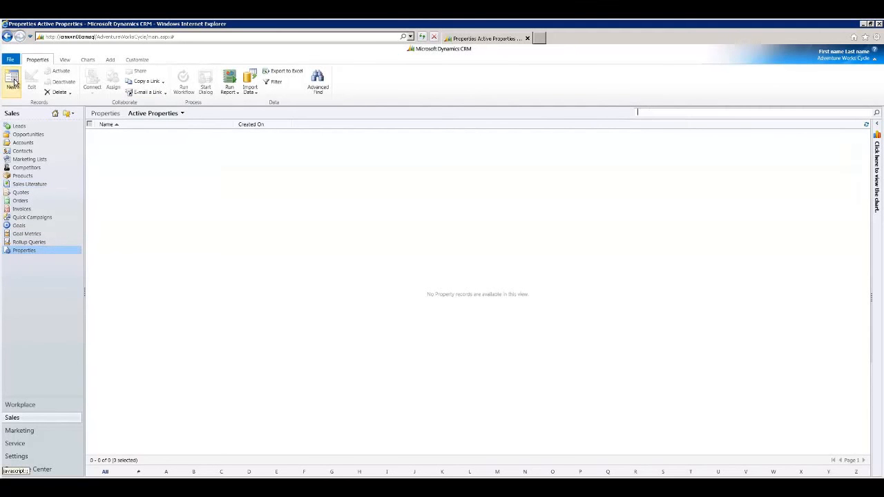
# Create a Property record named Dakota West Apartments, enter its street address, set the state to ND and save it.
pyautogui.click(13, 81)
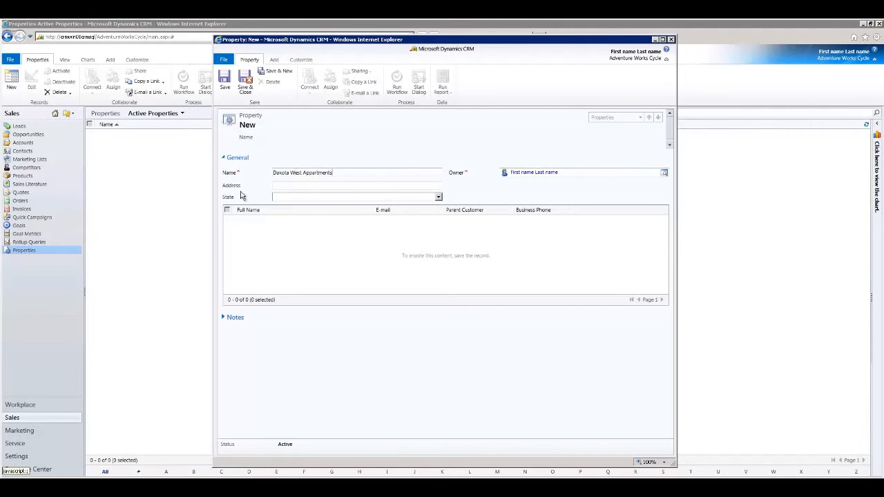
pyautogui.click(290, 184)
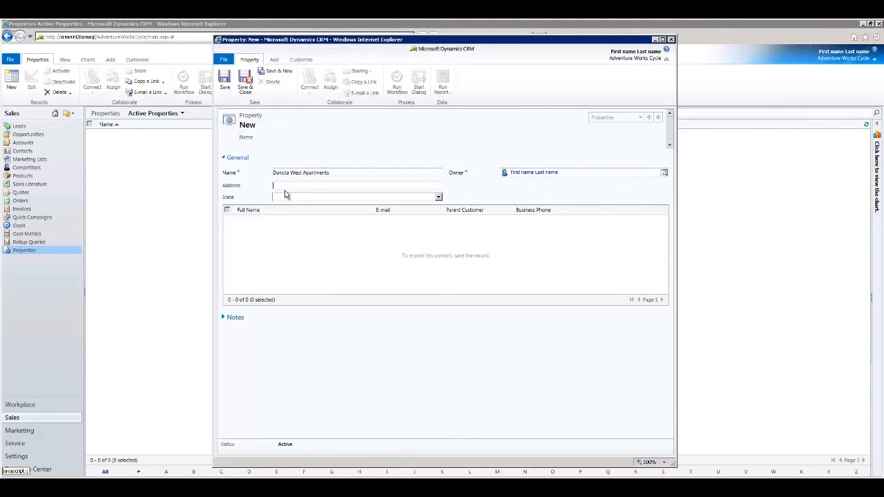
pyautogui.write('10')
pyautogui.write('1 3rd St')
pyautogui.press('Tab')
pyautogui.write('ND')
pyautogui.press('Tab')
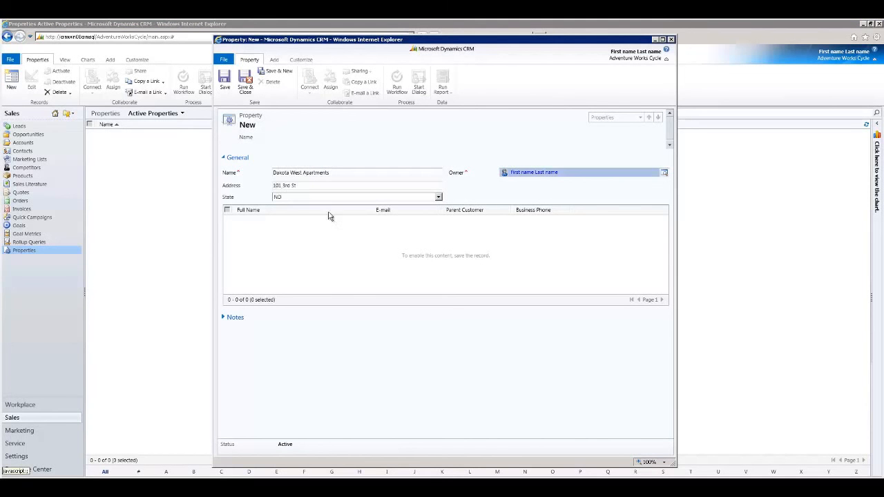
pyautogui.click(245, 83)
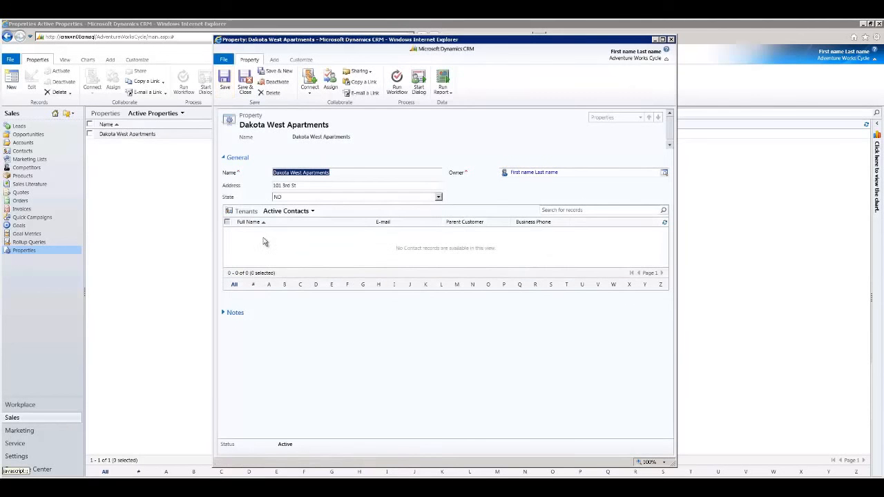
# Add the first two existing contacts from the lookup to the Tenants sub-grid of Dakota West Apartments, and save and close the record.
pyautogui.click(266, 240)
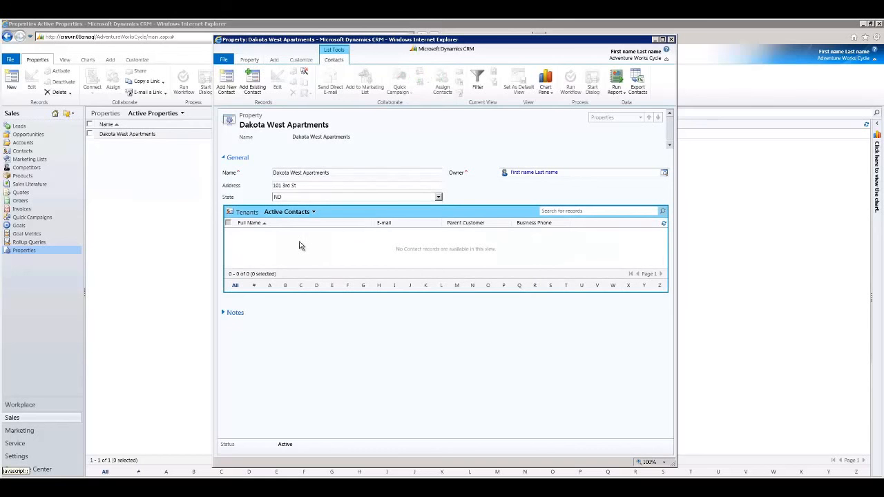
pyautogui.click(256, 90)
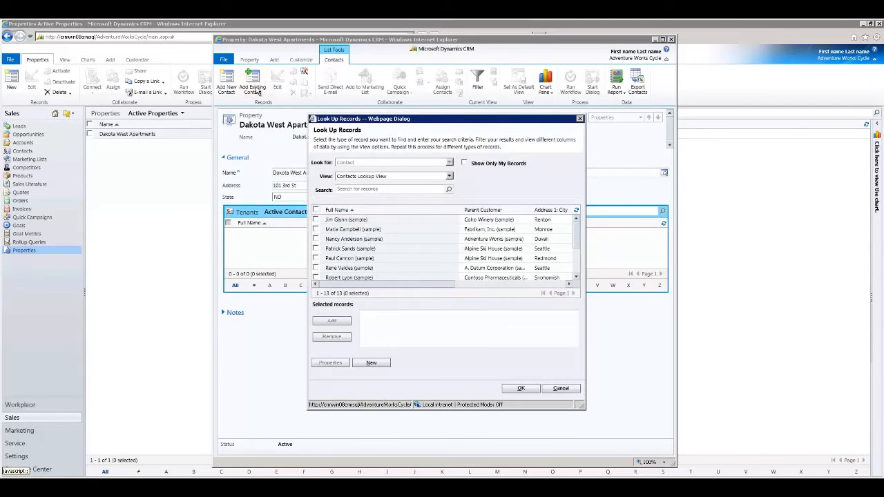
pyautogui.click(316, 220)
pyautogui.click(316, 229)
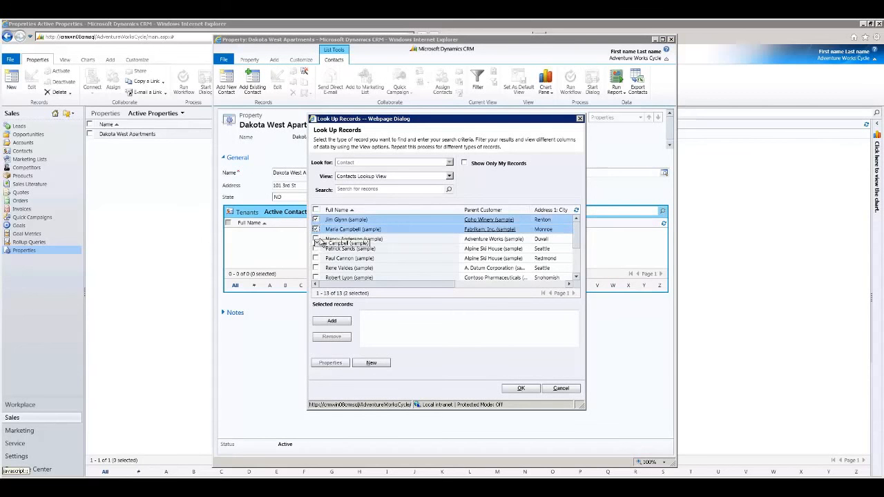
pyautogui.click(331, 320)
pyautogui.click(525, 389)
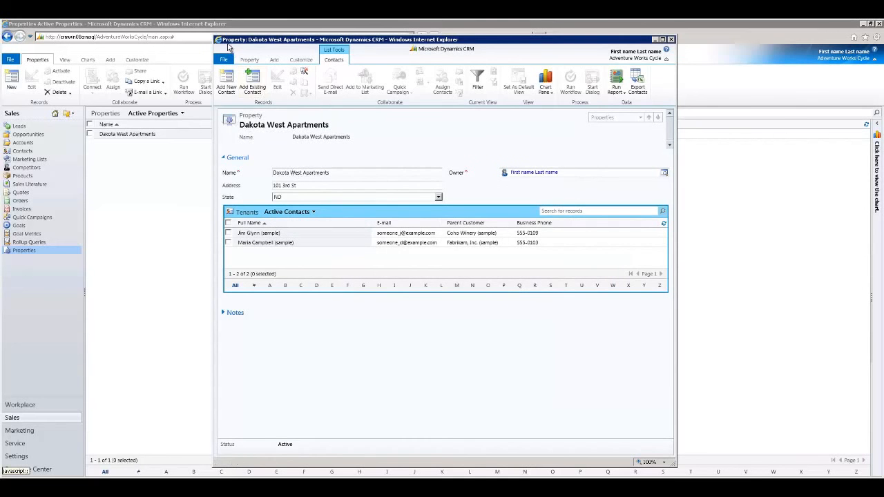
pyautogui.click(249, 60)
pyautogui.click(246, 81)
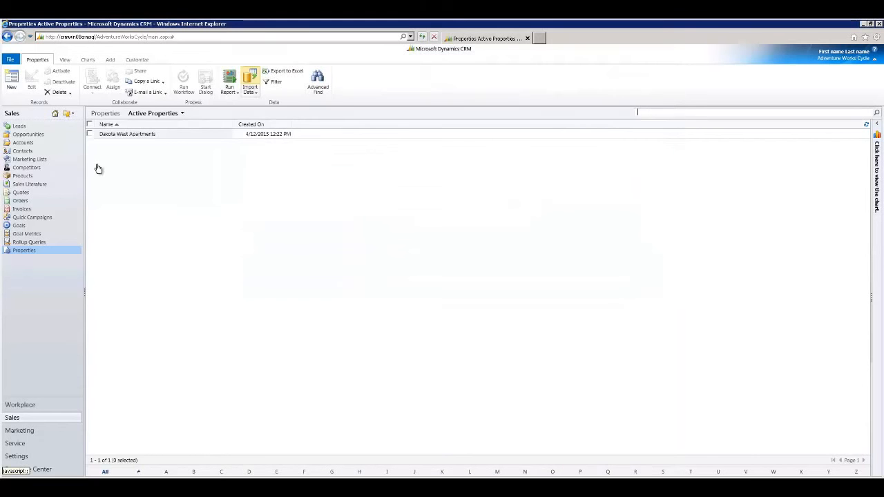
# Open the first contact in the Contacts list to check its Primary Property field, and close the record.
pyautogui.click(25, 150)
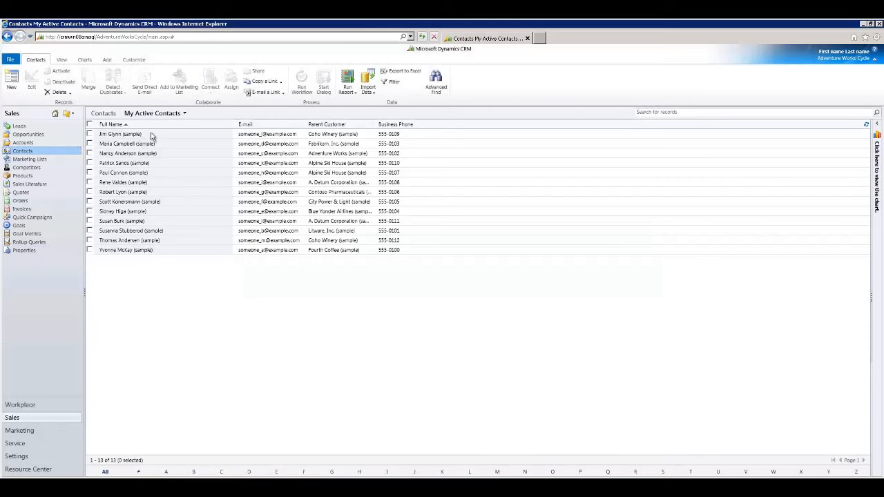
pyautogui.doubleClick(150, 134)
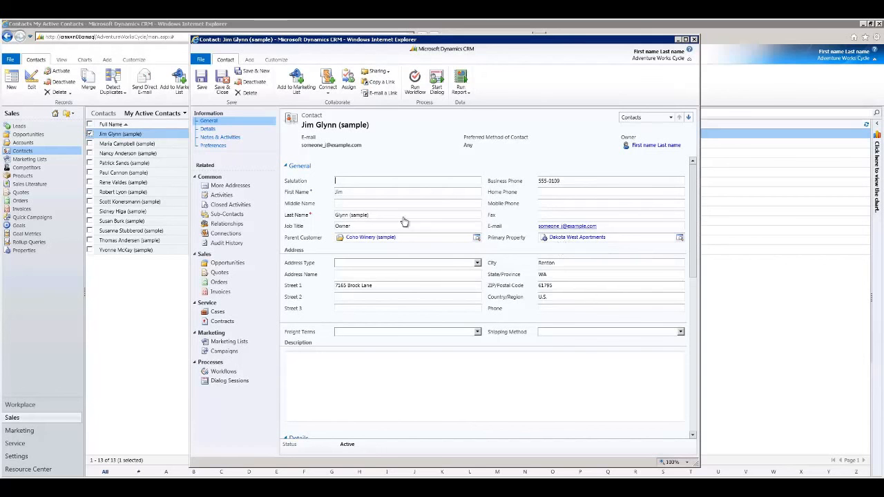
pyautogui.click(695, 40)
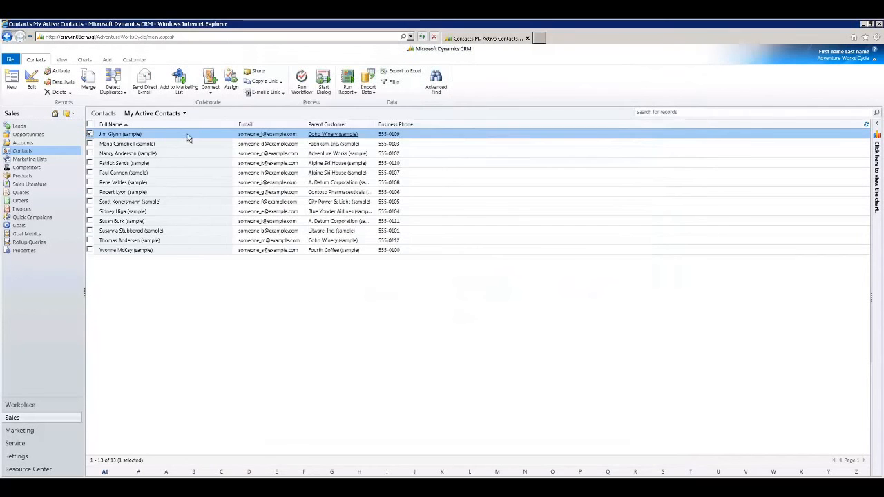
# Set the Primary Property of the Contoso Pharmaceuticals contact to Dakota West Apartments, and save and close the record.
pyautogui.doubleClick(158, 194)
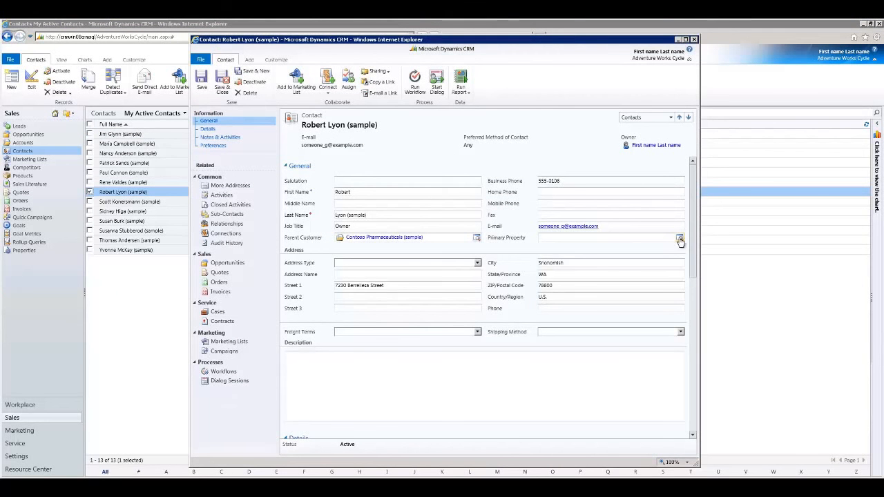
pyautogui.click(679, 238)
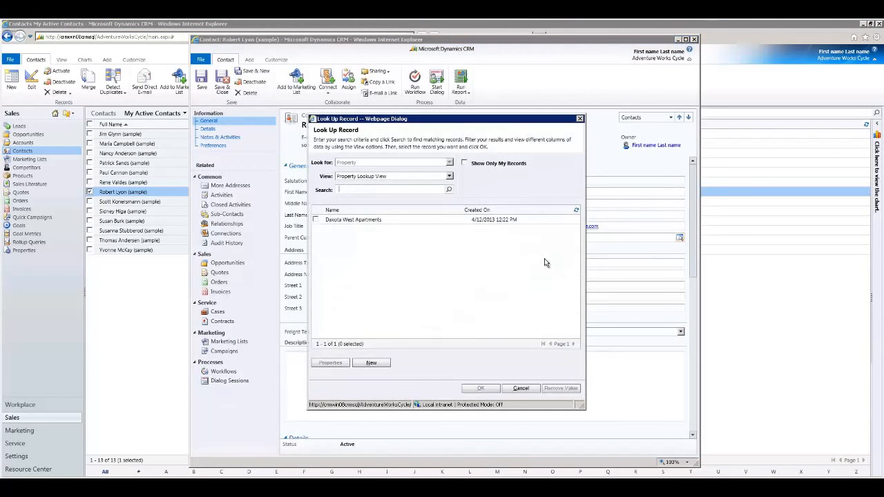
pyautogui.click(356, 220)
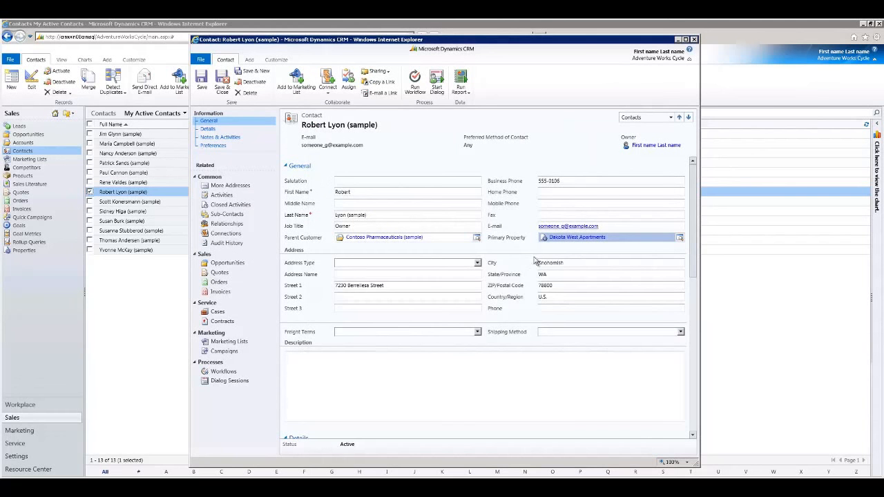
pyautogui.click(223, 82)
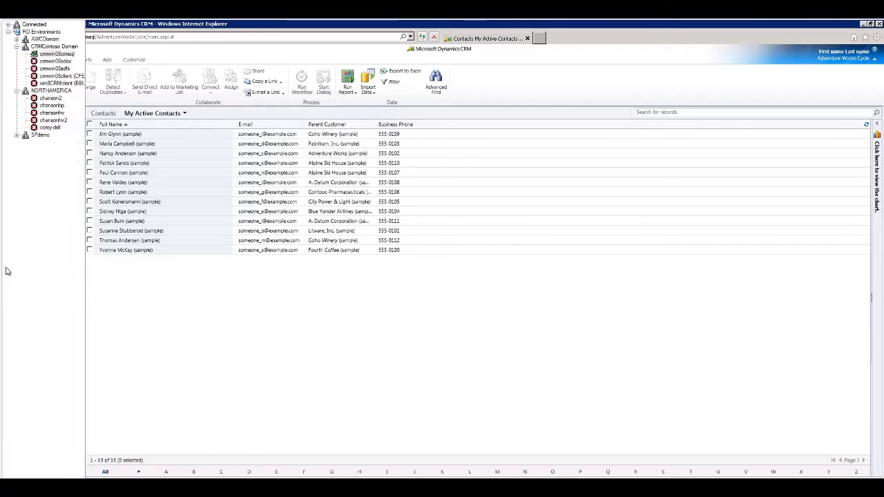
# Reopen the Dakota West Apartments property to review its Tenants sub-grid and Notes section, and close the record.
pyautogui.click(26, 253)
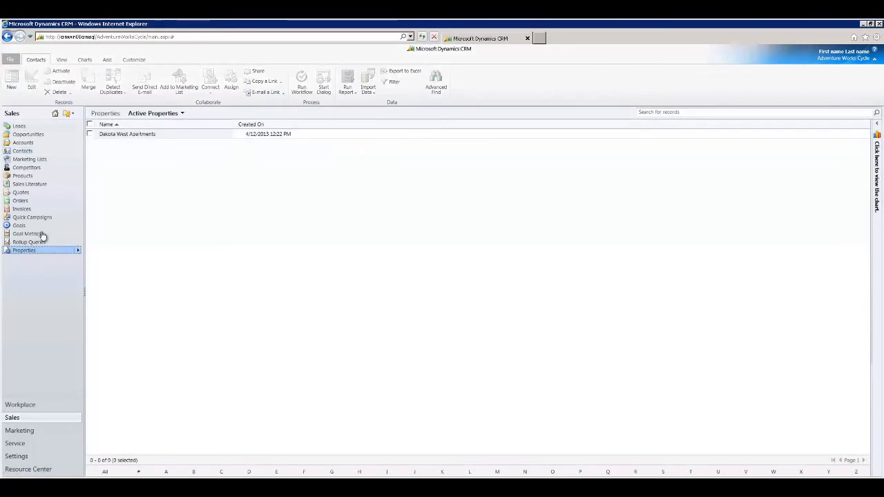
pyautogui.click(131, 135)
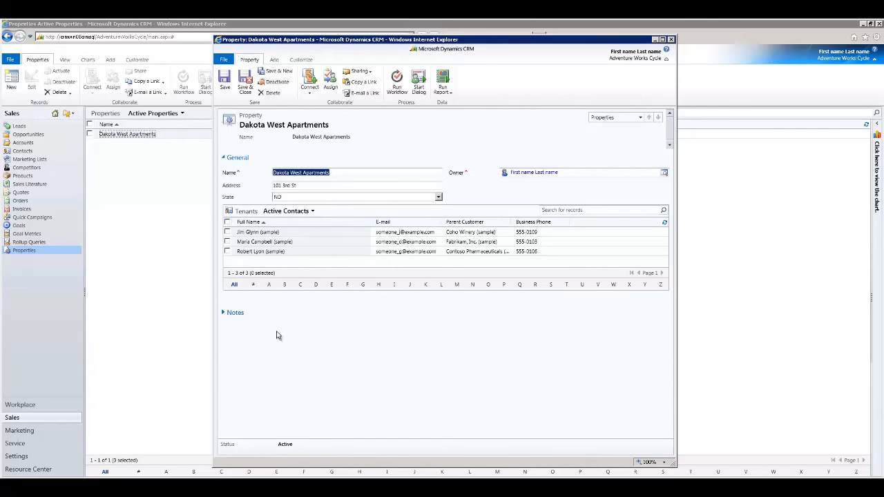
pyautogui.click(223, 314)
pyautogui.click(223, 314)
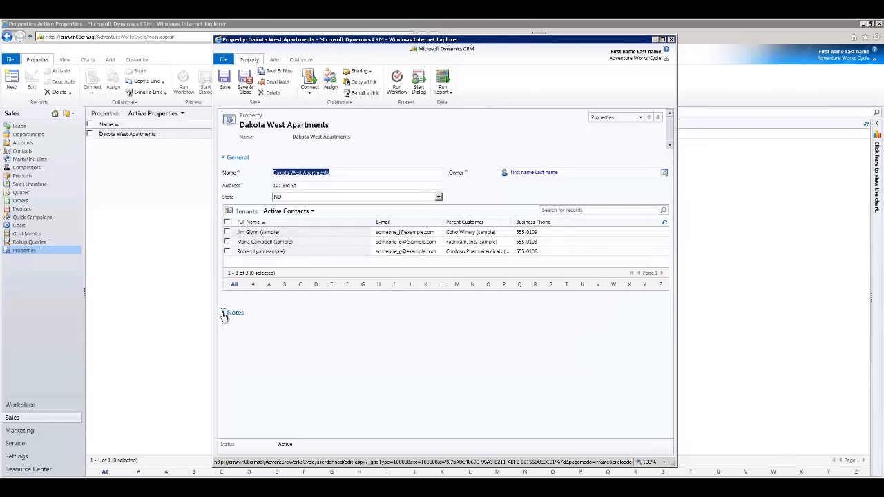
pyautogui.click(670, 40)
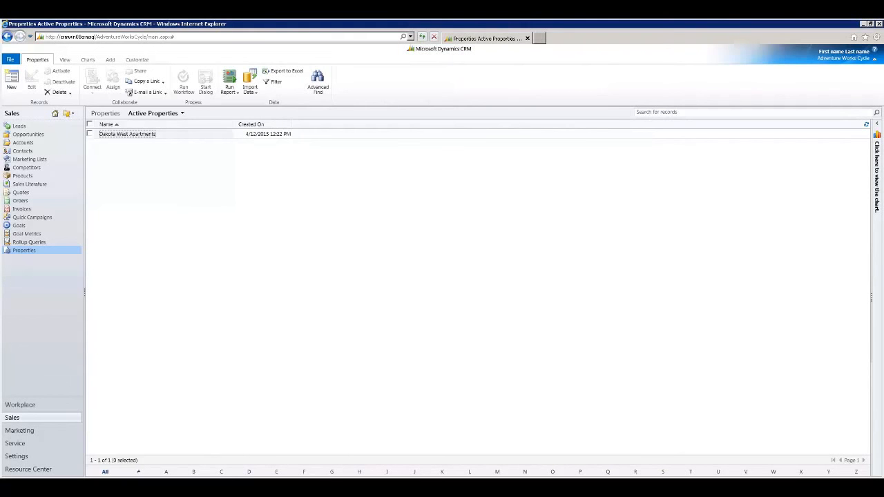
# Switch to the Default Solution window and review the security roles assigned to the Property entity's main Information form without changing them.
pyautogui.click(106, 486)
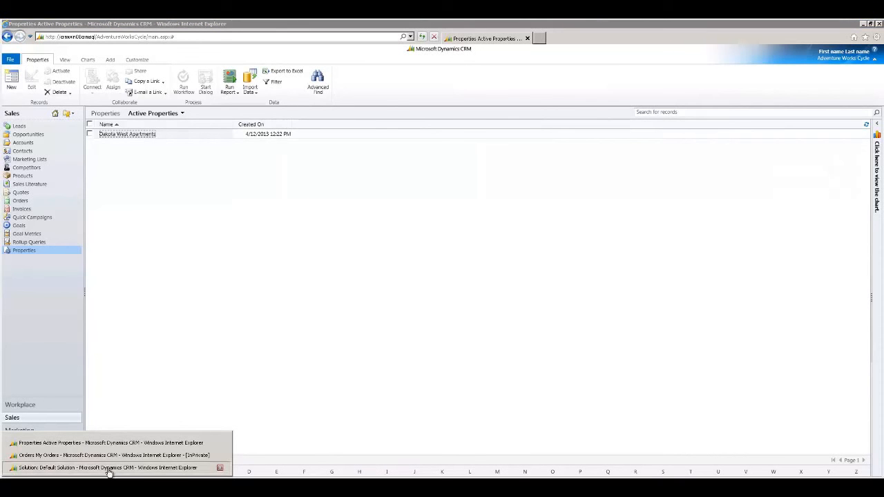
pyautogui.click(108, 469)
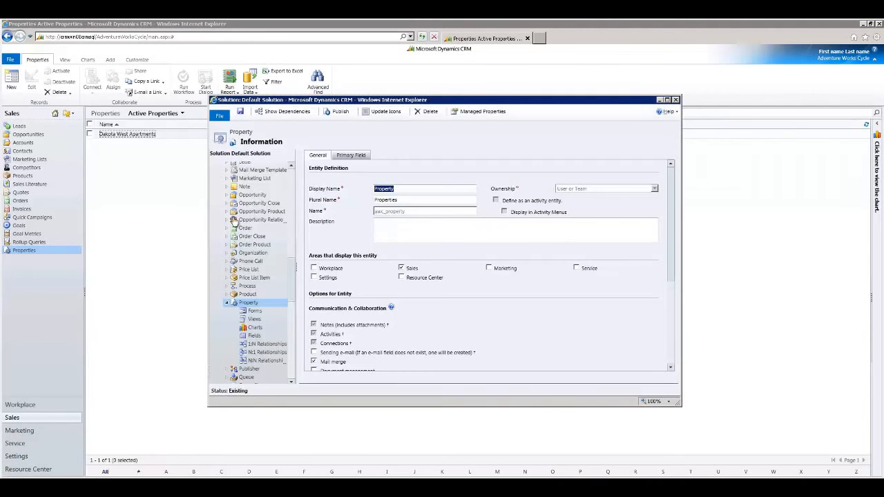
pyautogui.click(255, 312)
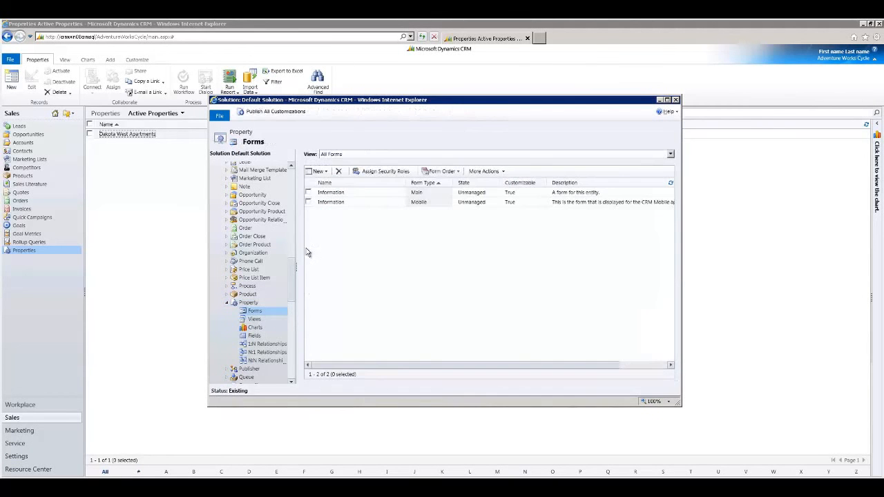
pyautogui.click(357, 193)
pyautogui.click(486, 172)
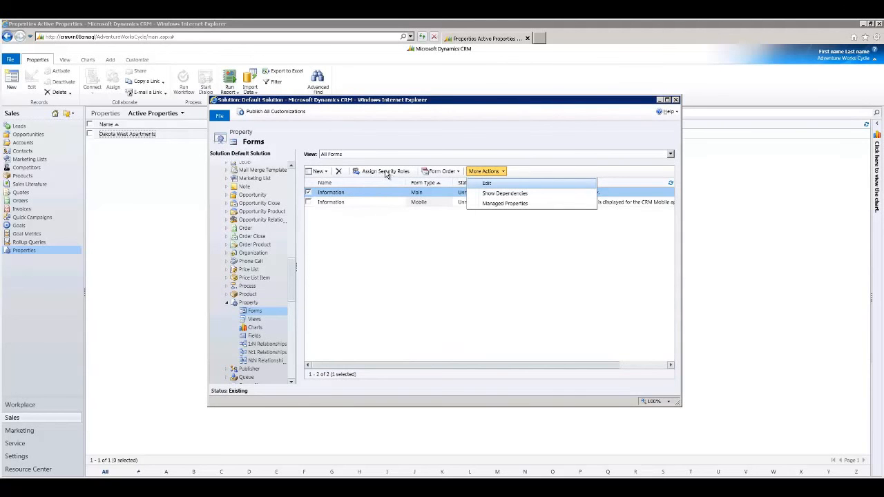
pyautogui.click(387, 174)
pyautogui.click(387, 172)
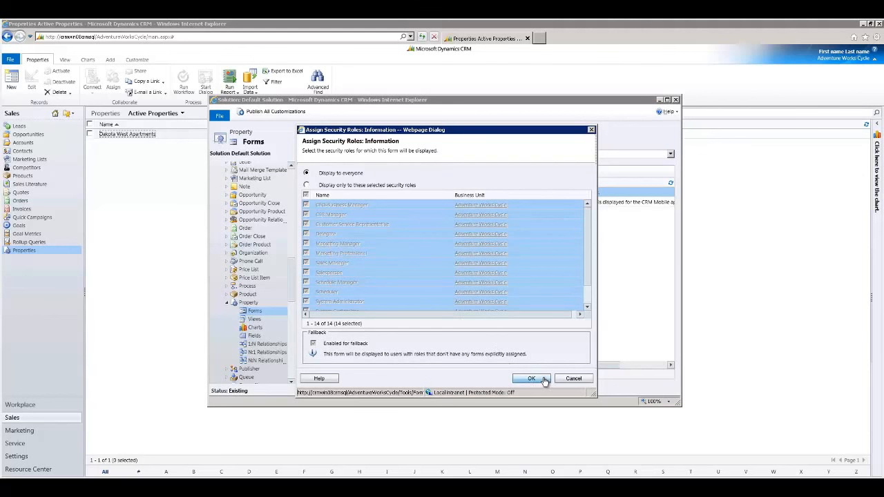
pyautogui.click(574, 379)
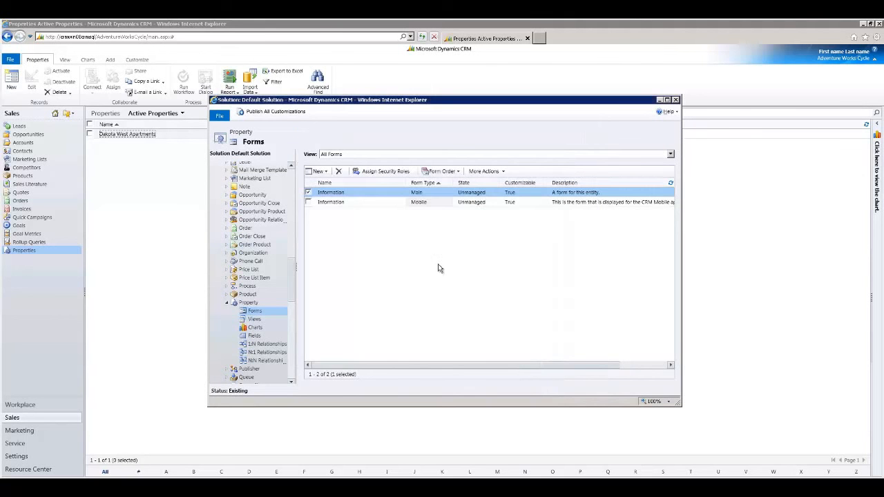
# Save a copy of the Property entity's main Information form as Information Demo, and save and close the form editor.
pyautogui.doubleClick(366, 198)
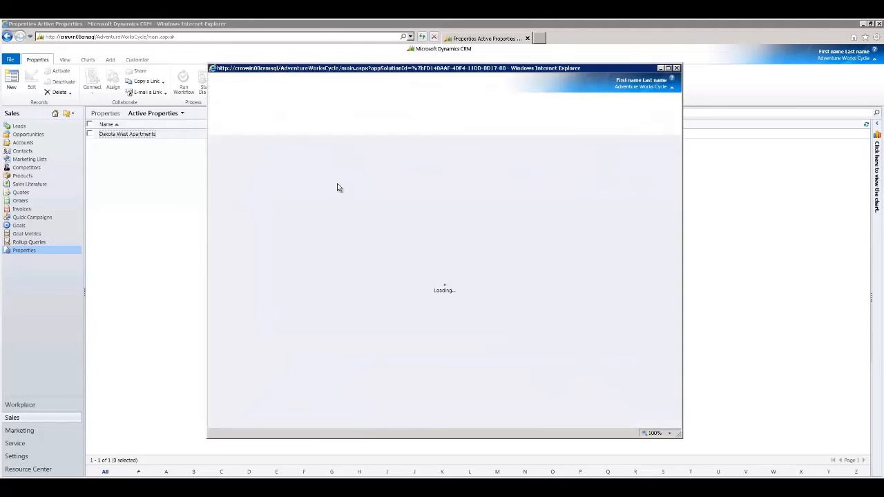
pyautogui.click(247, 100)
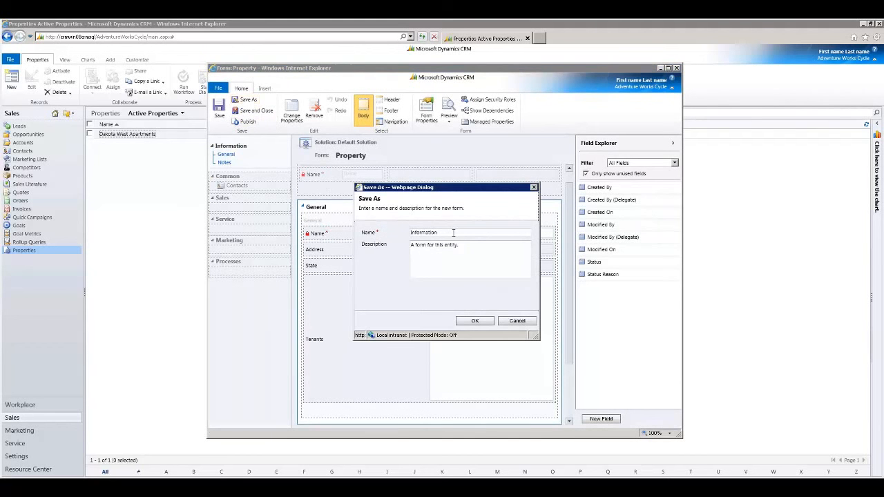
pyautogui.write('Demo')
pyautogui.click(476, 322)
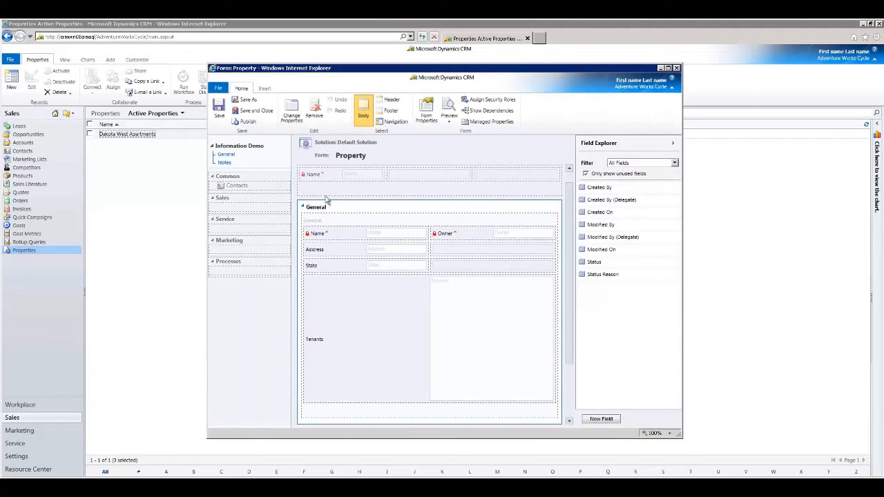
pyautogui.click(250, 115)
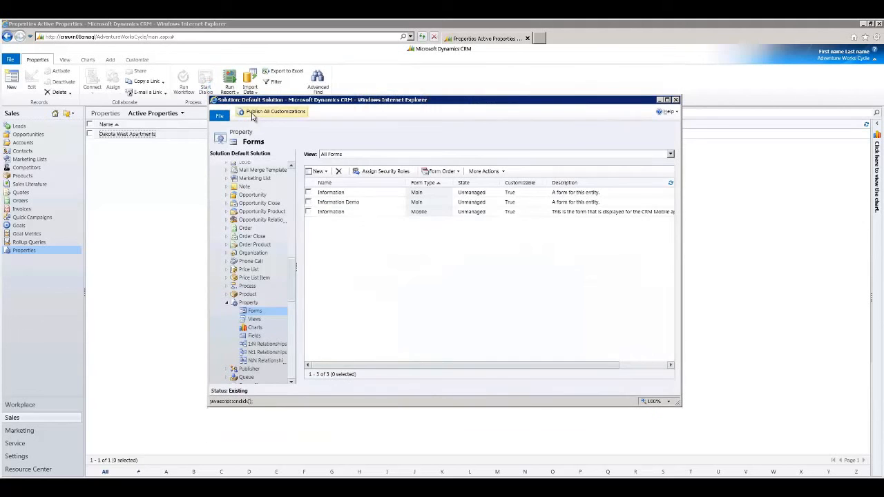
# Restrict the Information Demo form to the Salesperson, System Administrator and System Customizer security roles.
pyautogui.click(371, 203)
pyautogui.click(383, 171)
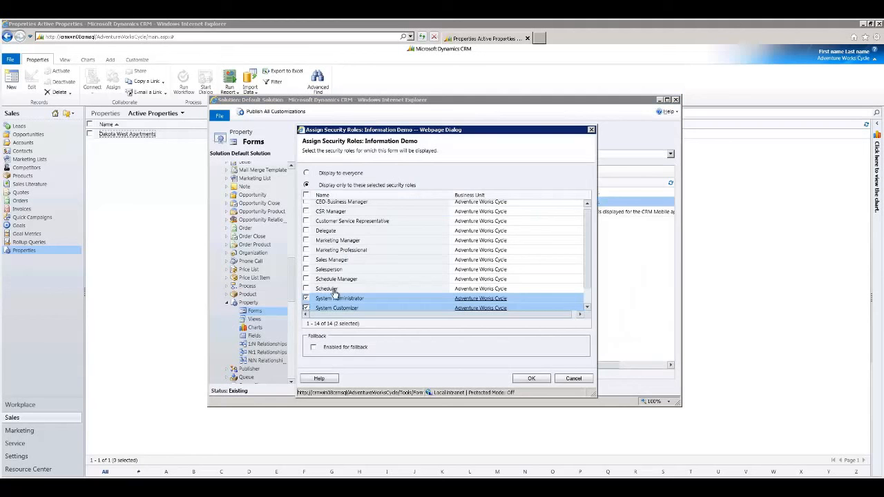
pyautogui.click(307, 298)
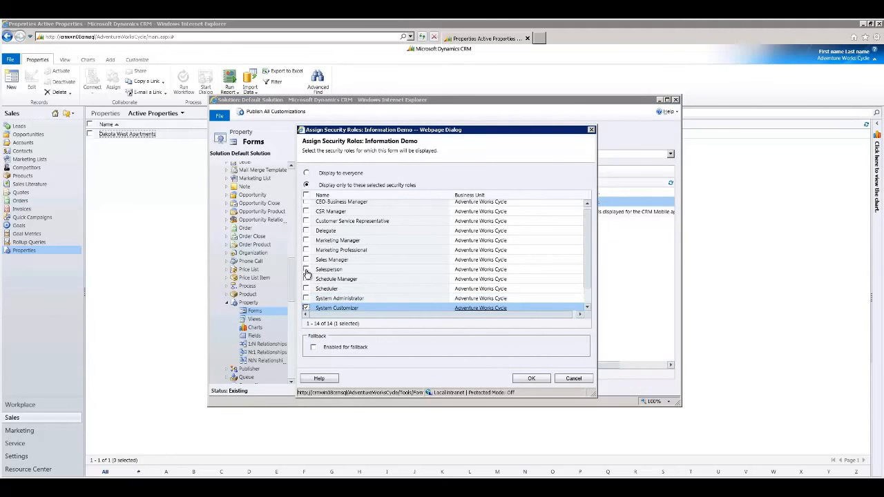
pyautogui.click(306, 269)
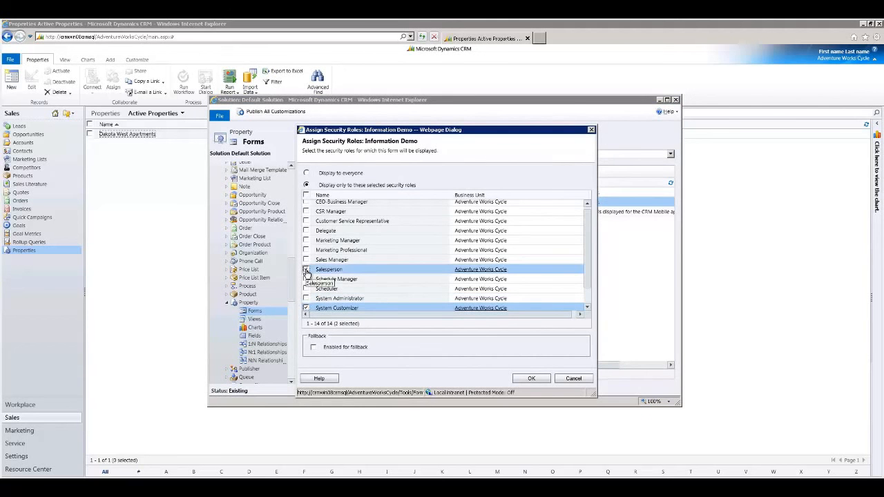
pyautogui.click(307, 308)
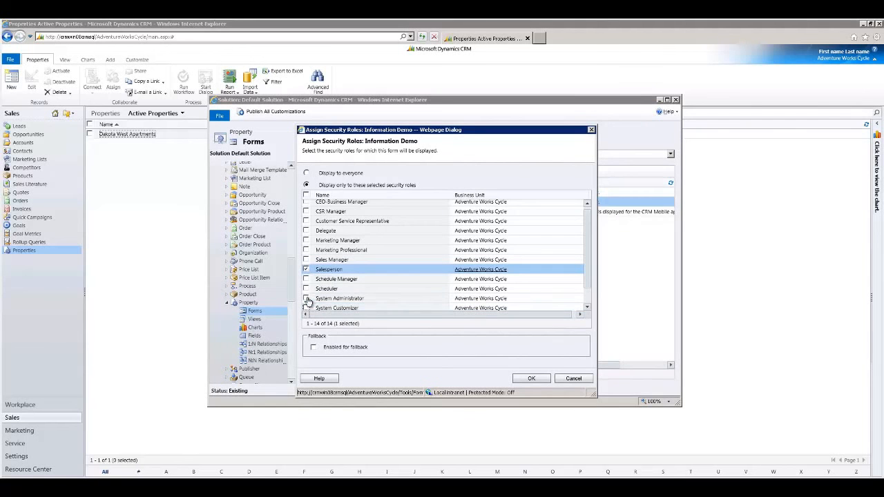
pyautogui.click(306, 298)
pyautogui.click(307, 308)
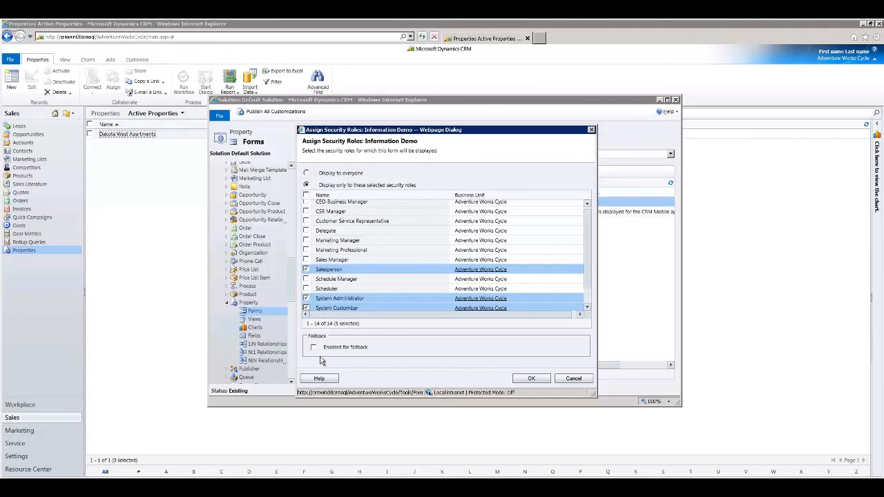
pyautogui.click(531, 378)
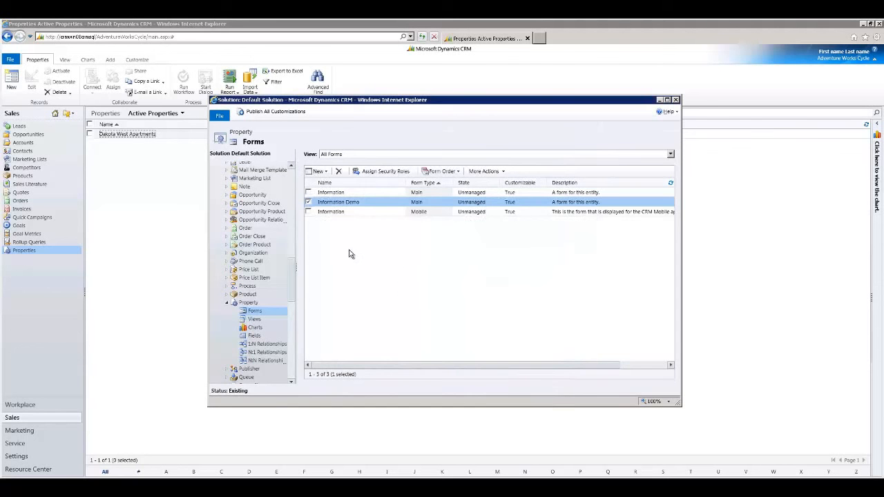
# Turn off Show navigation items in the form properties of the Property entity's main Information form, and publish the form.
pyautogui.click(248, 303)
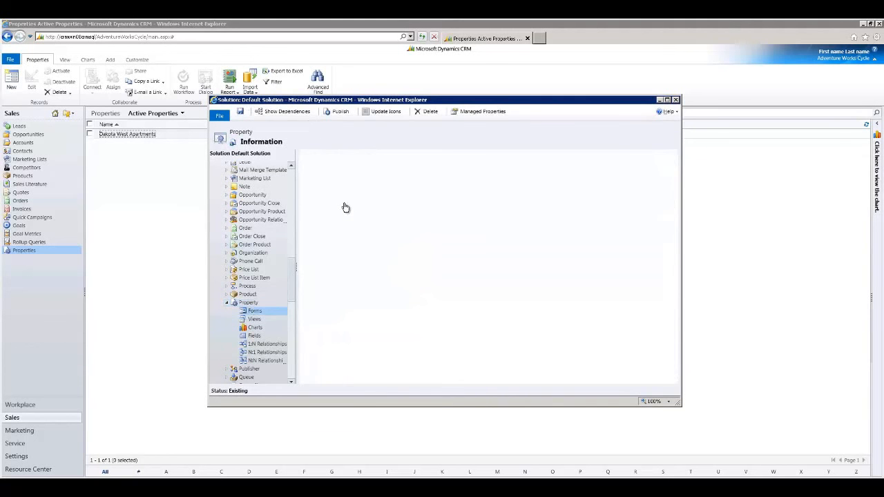
pyautogui.click(339, 194)
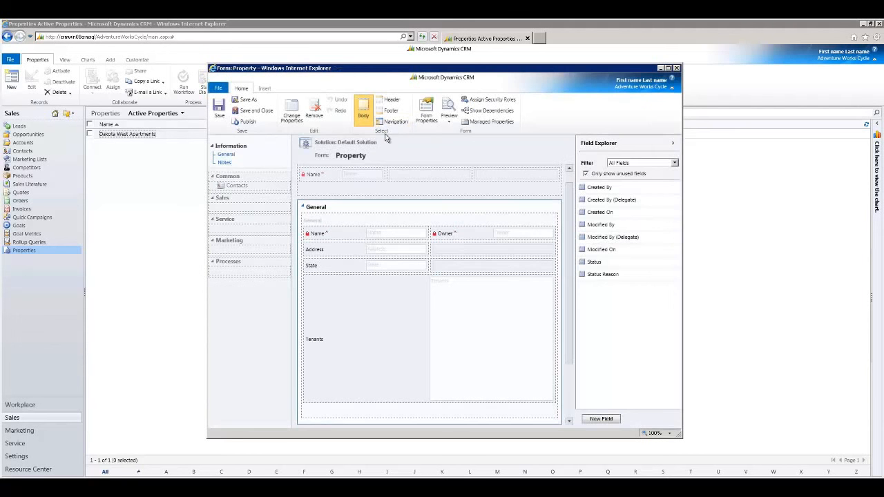
pyautogui.click(430, 122)
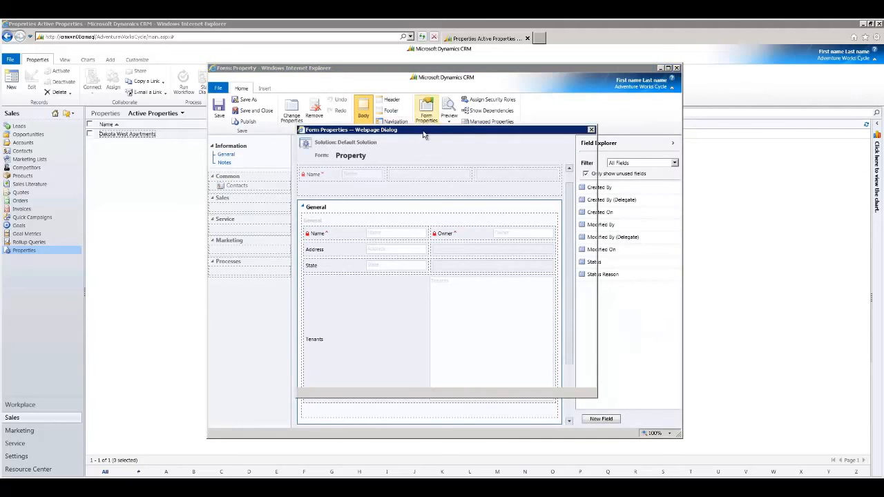
pyautogui.click(337, 176)
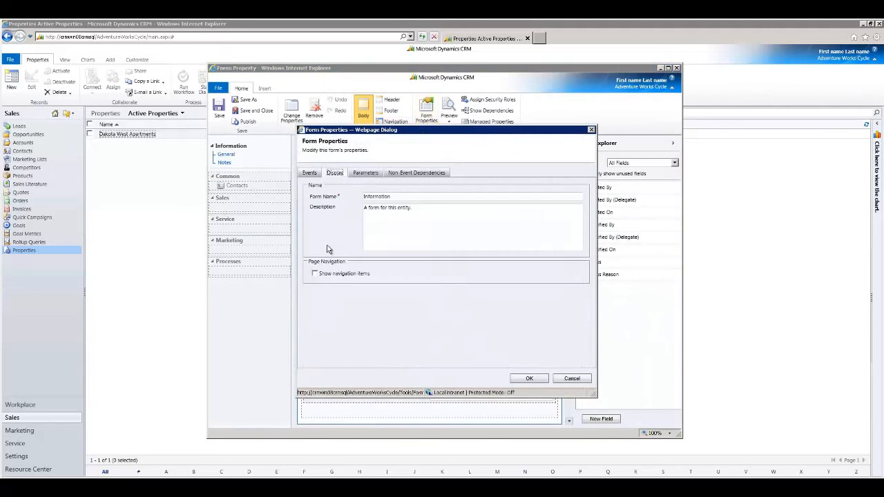
pyautogui.click(529, 378)
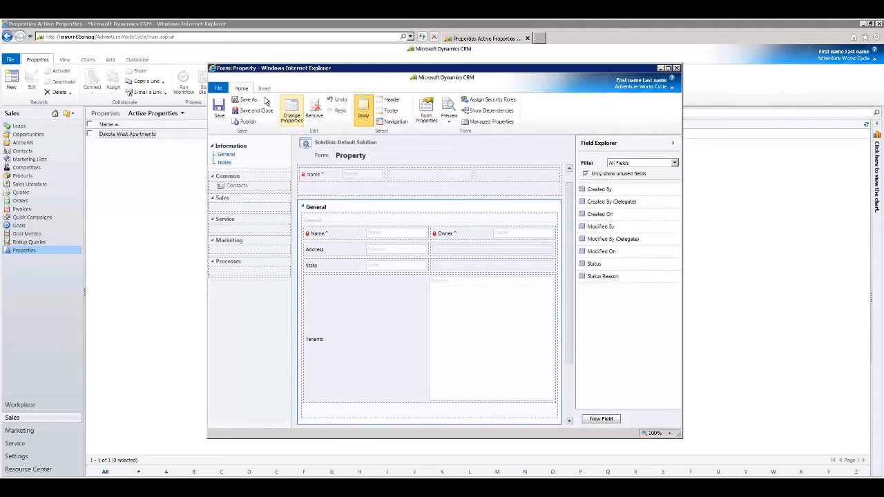
pyautogui.click(247, 122)
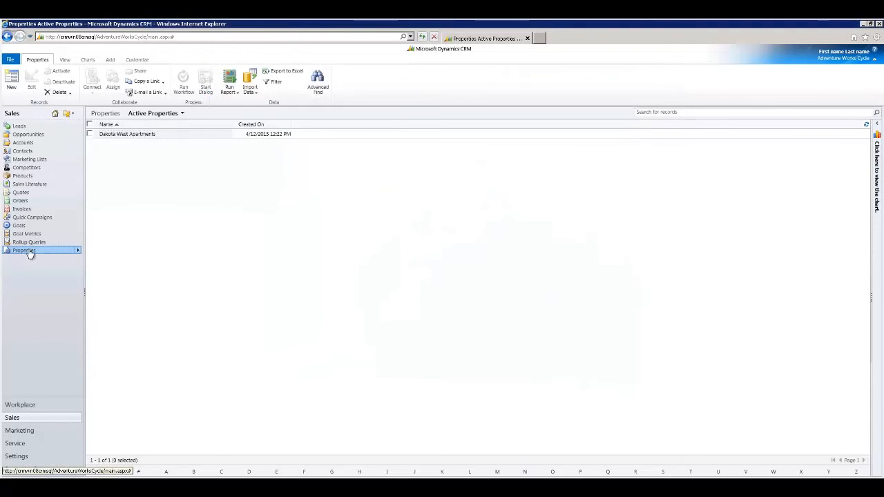
# Open the Dakota West Apartments property from the Properties list and switch it to the Information Demo form to compare the navigation display.
pyautogui.click(30, 251)
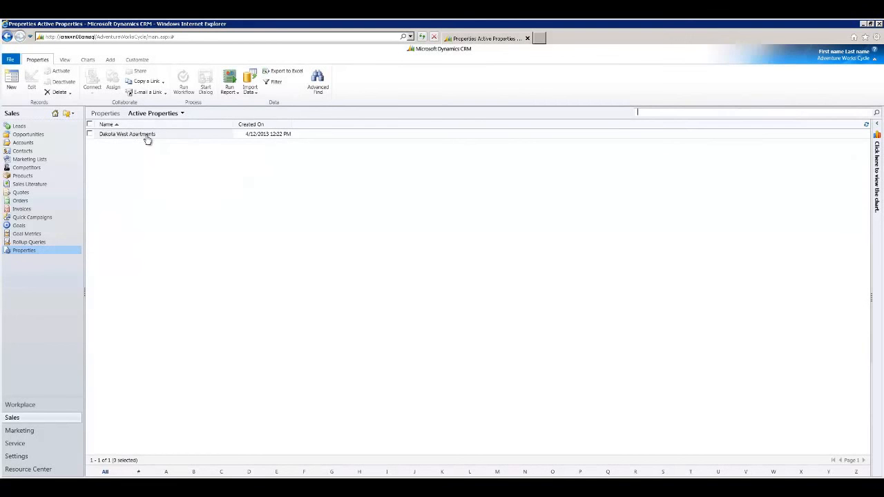
pyautogui.click(145, 135)
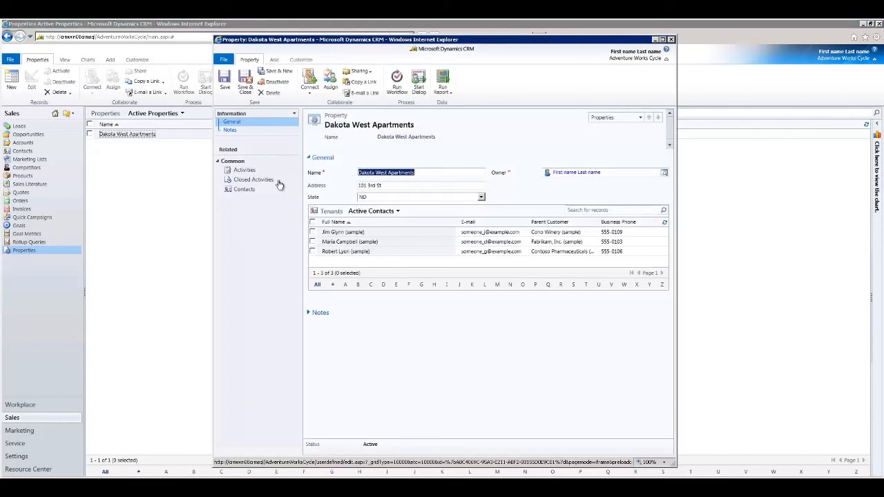
pyautogui.click(294, 114)
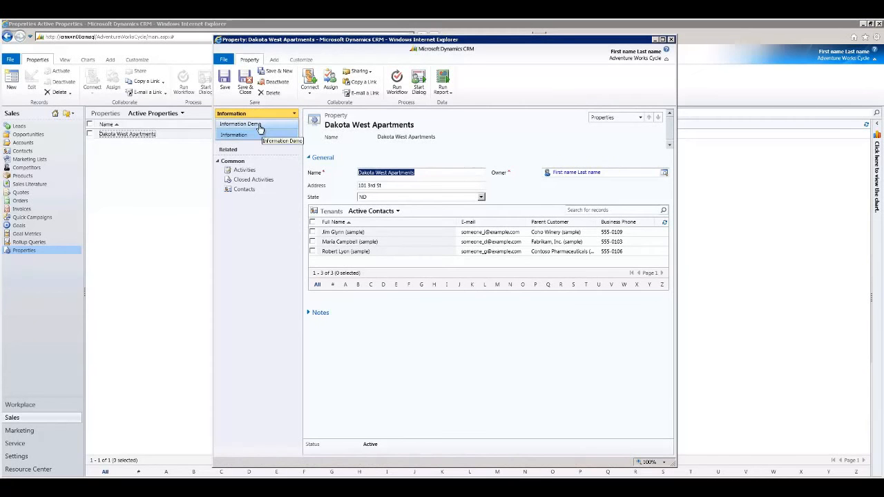
pyautogui.click(249, 124)
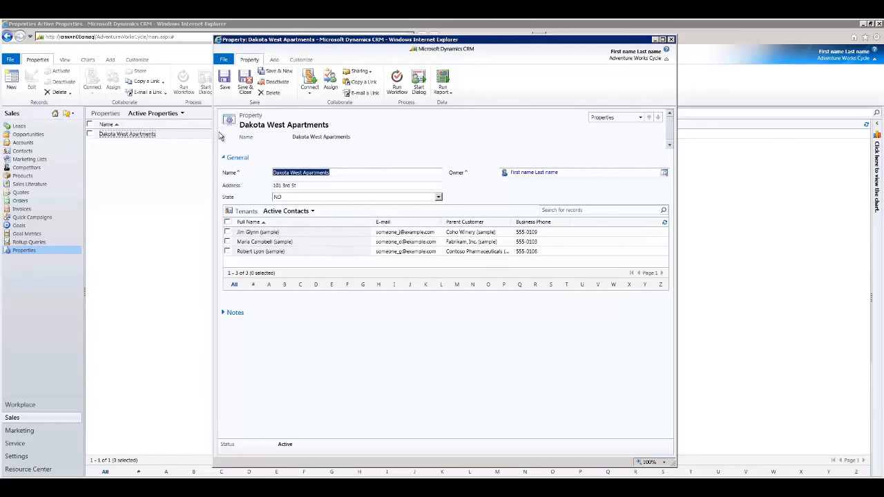
pyautogui.press('Delete')
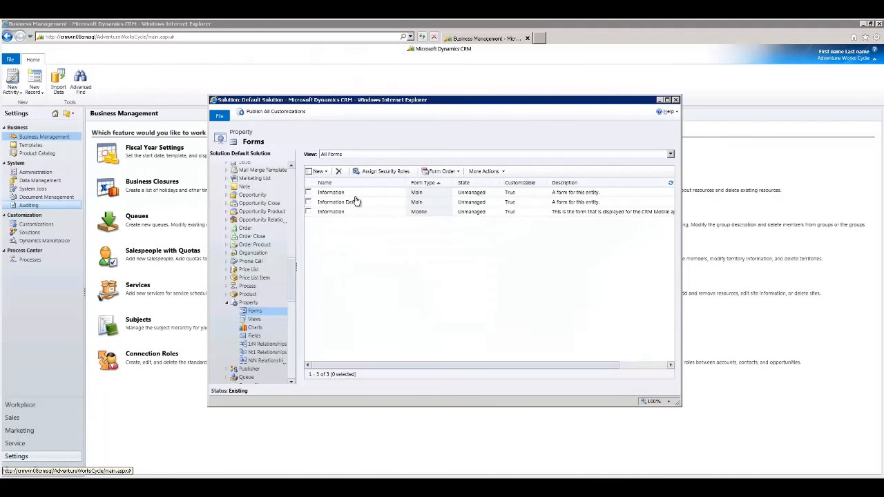
# Move Information Demo below Information in the Property entity's Main Form Set order.
pyautogui.click(456, 173)
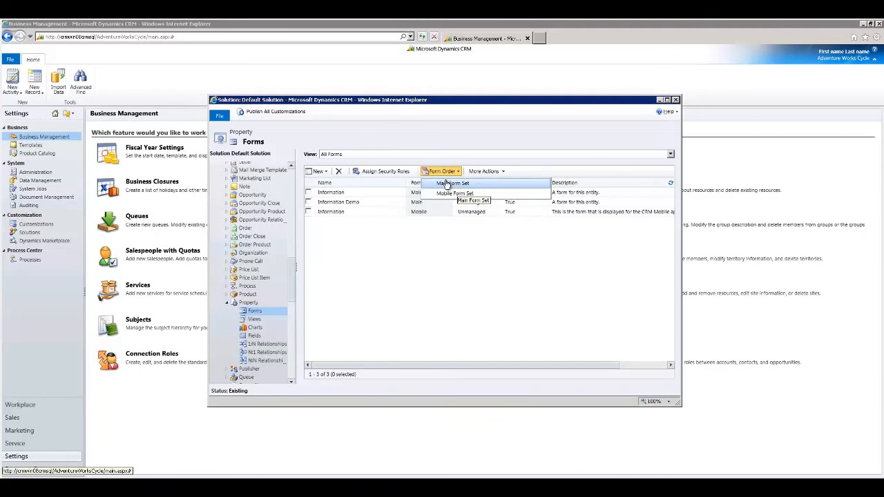
pyautogui.click(446, 184)
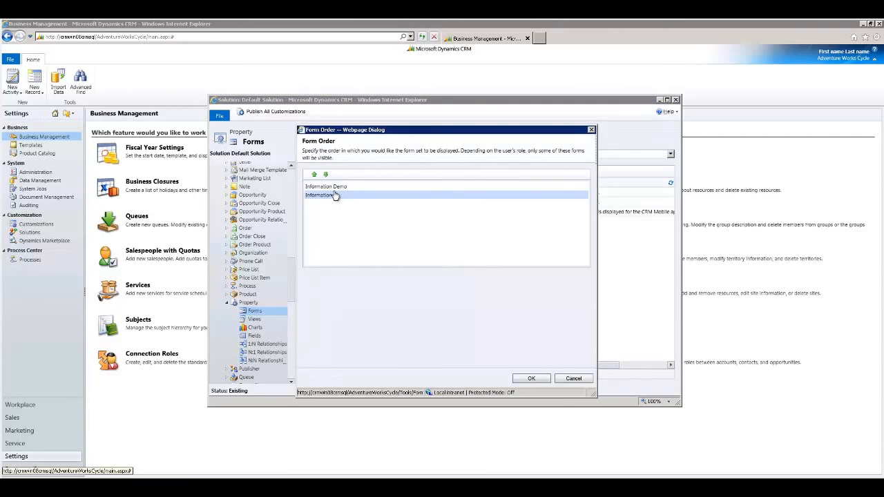
pyautogui.click(327, 188)
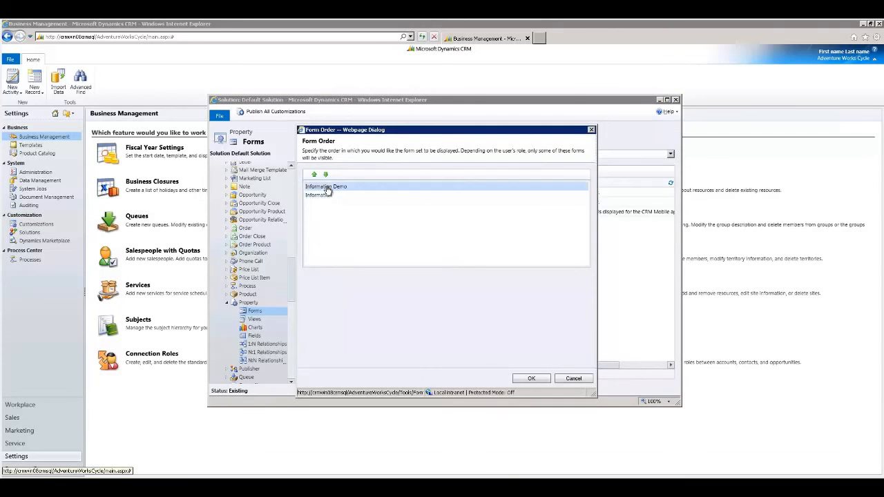
pyautogui.click(325, 174)
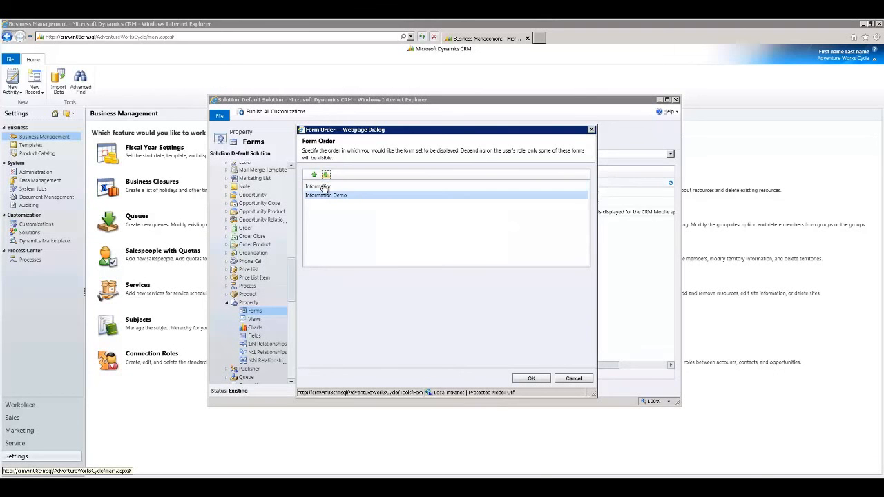
pyautogui.click(324, 187)
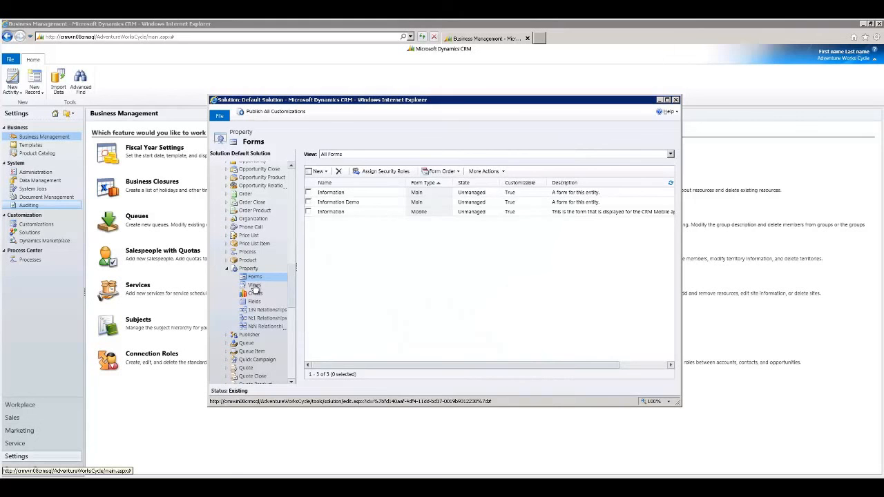
# Add the Address and State columns to the Property entity's Active Properties view.
pyautogui.click(254, 286)
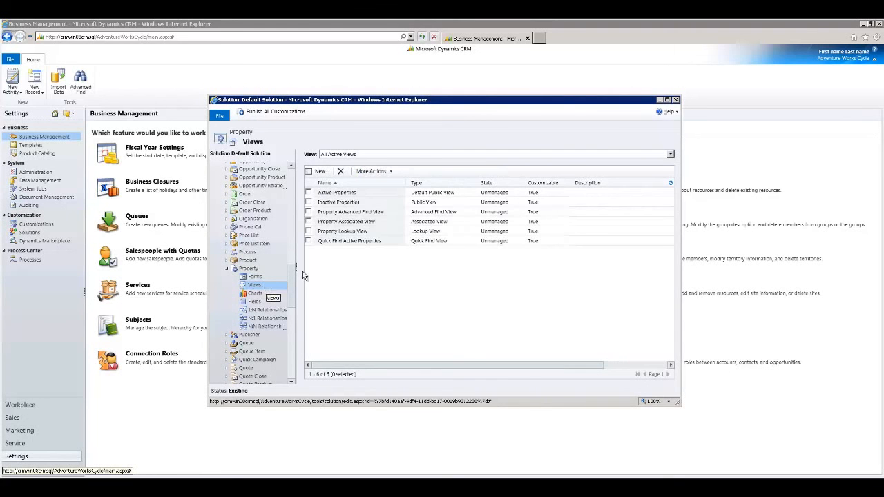
pyautogui.doubleClick(366, 193)
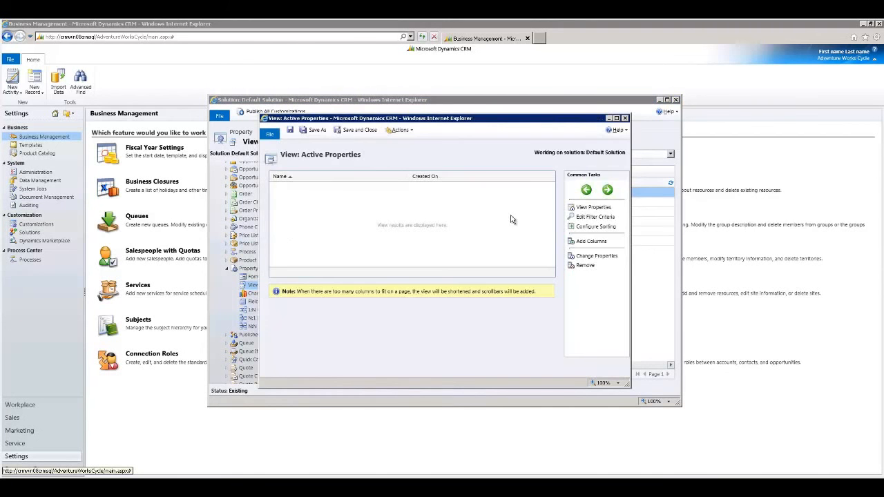
pyautogui.click(595, 245)
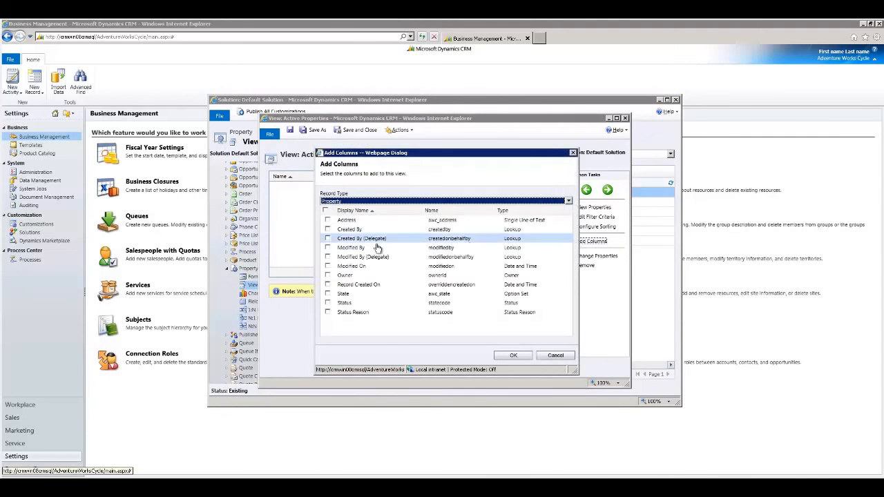
pyautogui.click(327, 220)
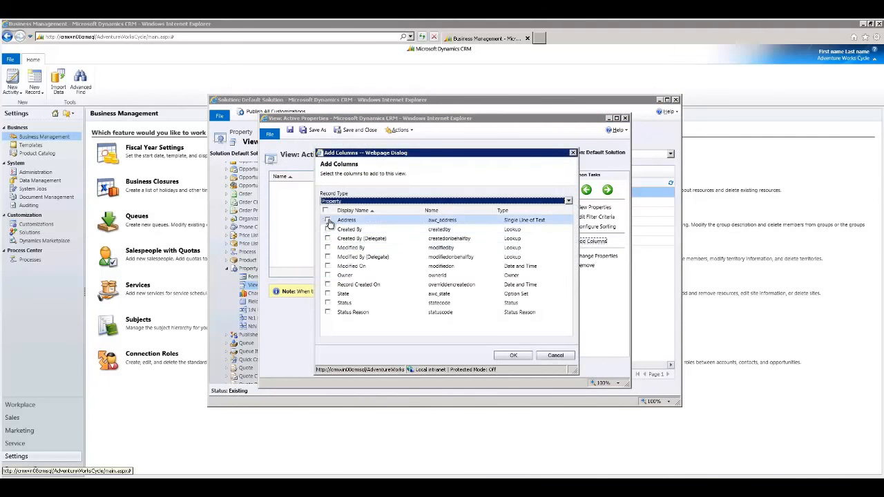
pyautogui.click(343, 293)
pyautogui.click(513, 355)
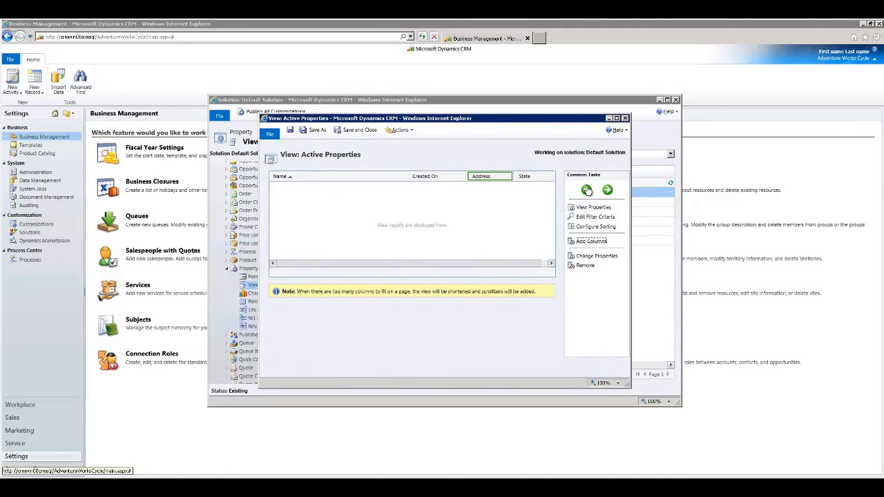
# Arrange the view's columns with Address, set to 150px wide, and State ahead of Created On, and save the view.
pyautogui.click(587, 189)
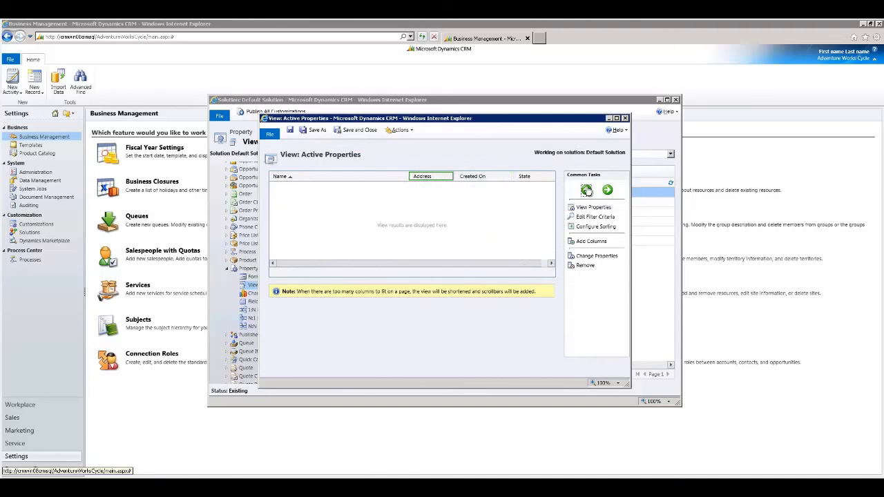
pyautogui.doubleClick(429, 178)
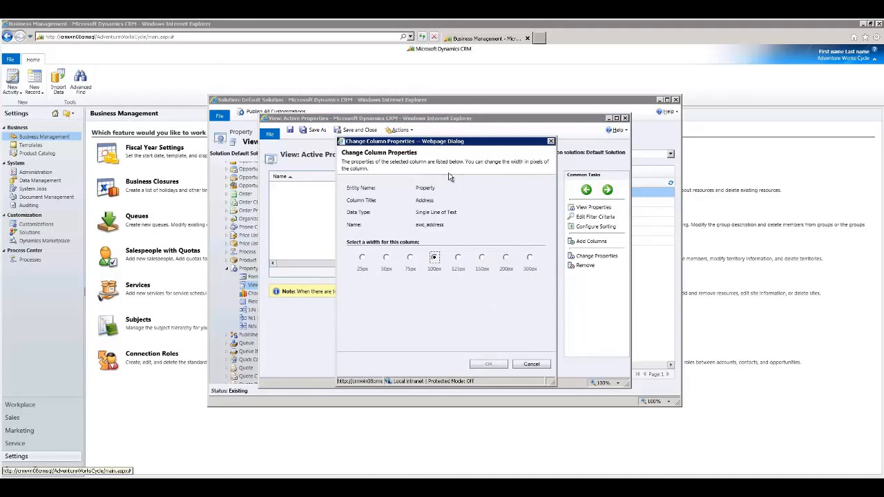
pyautogui.click(482, 257)
pyautogui.click(489, 364)
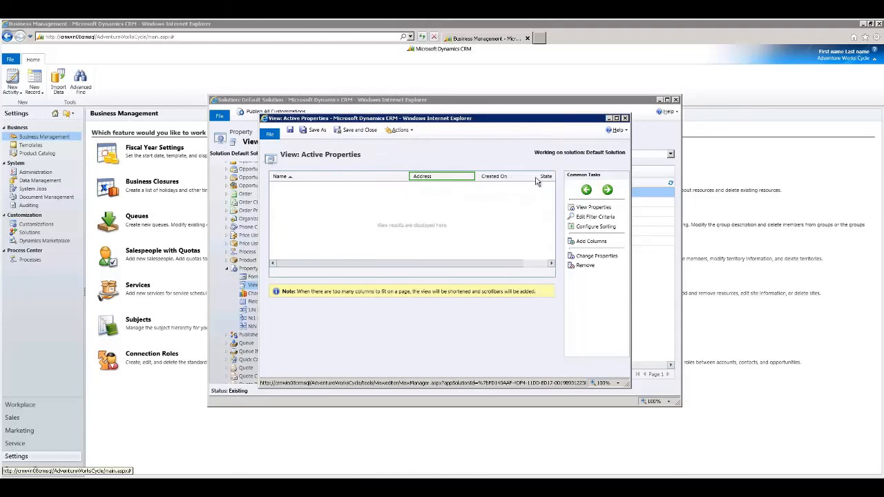
pyautogui.moveTo(546, 177); pyautogui.dragTo(476, 177)
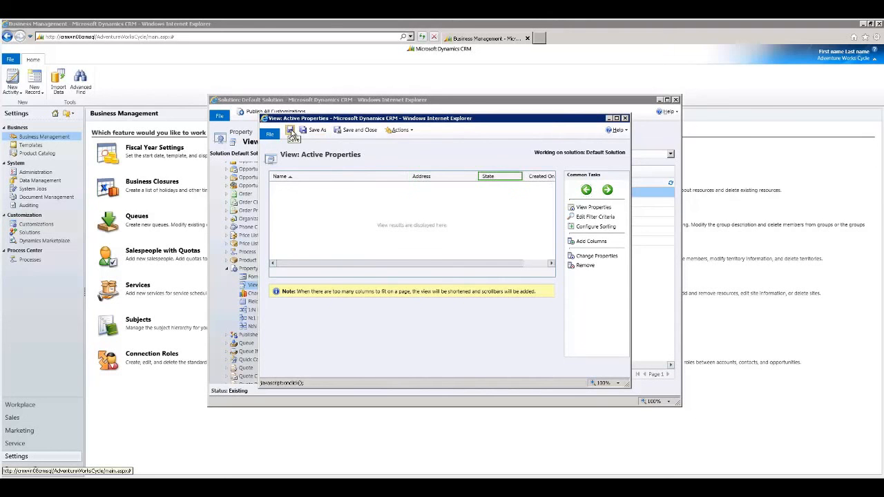
pyautogui.click(291, 132)
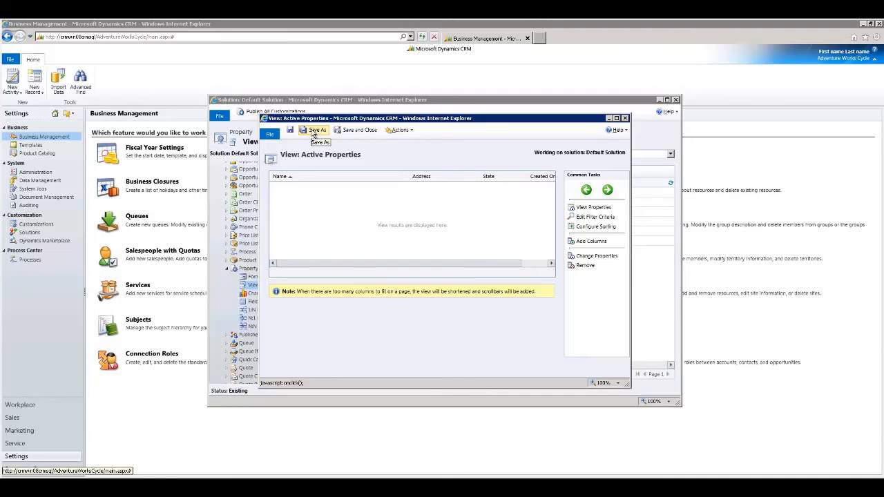
# Save a copy of the Active Properties view named Active Properties in ND.
pyautogui.click(316, 132)
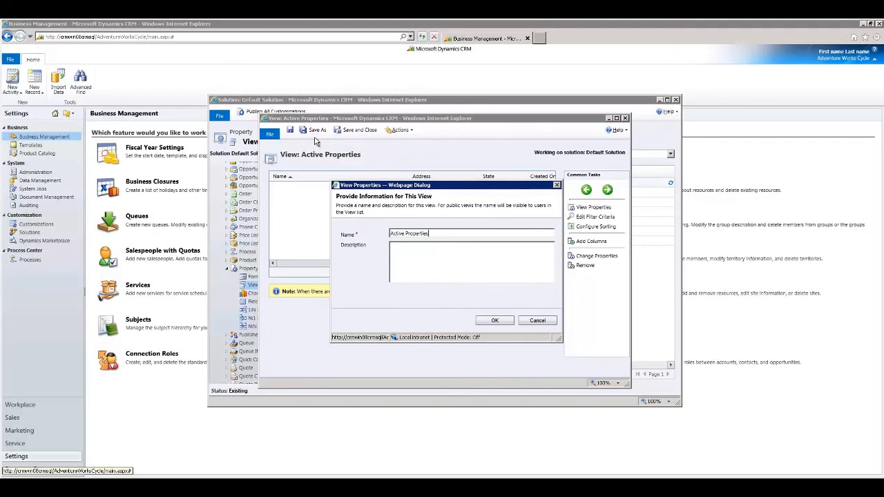
pyautogui.write('in ND')
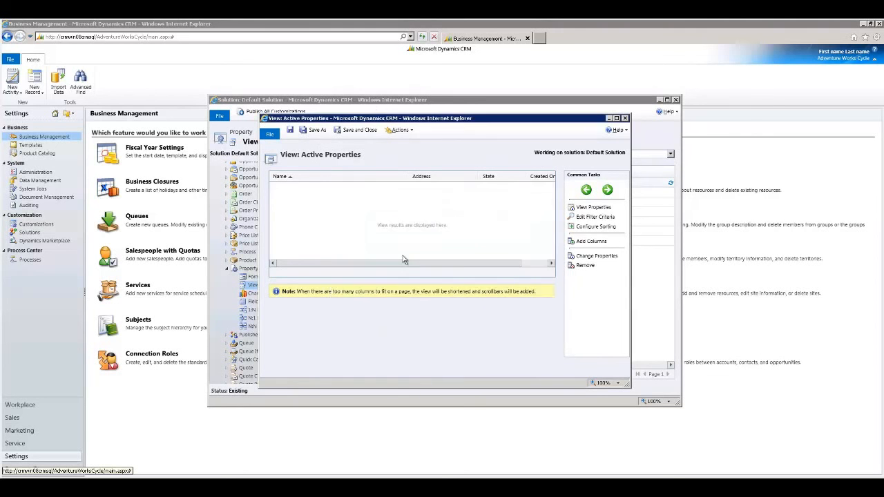
pyautogui.click(495, 321)
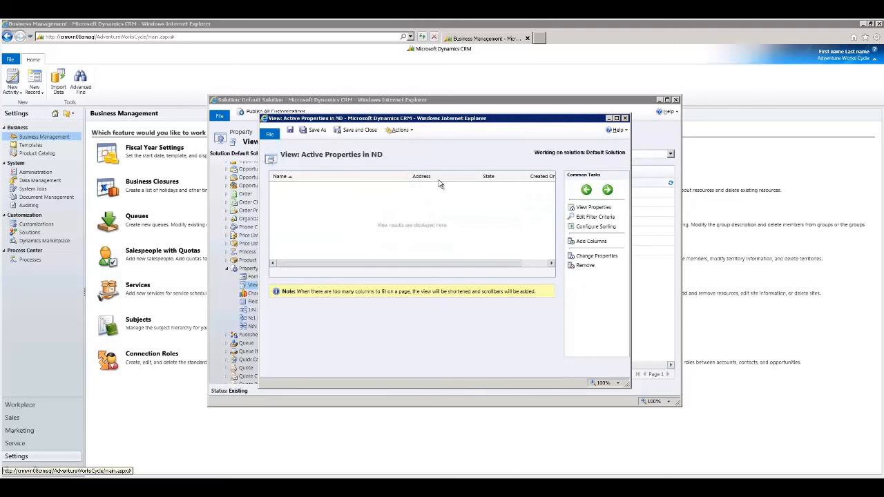
# Add a filter condition State Equals ND to the Active Properties in ND view, alongside the Status condition.
pyautogui.click(591, 218)
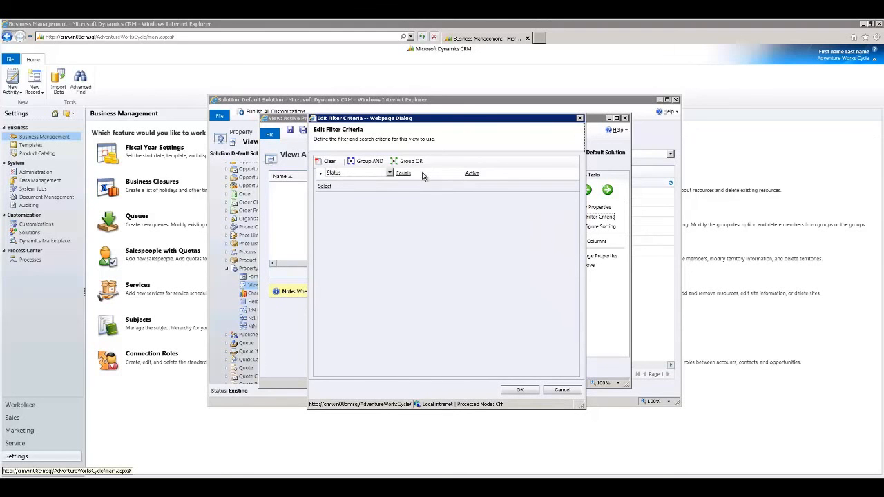
pyautogui.click(349, 187)
pyautogui.click(343, 282)
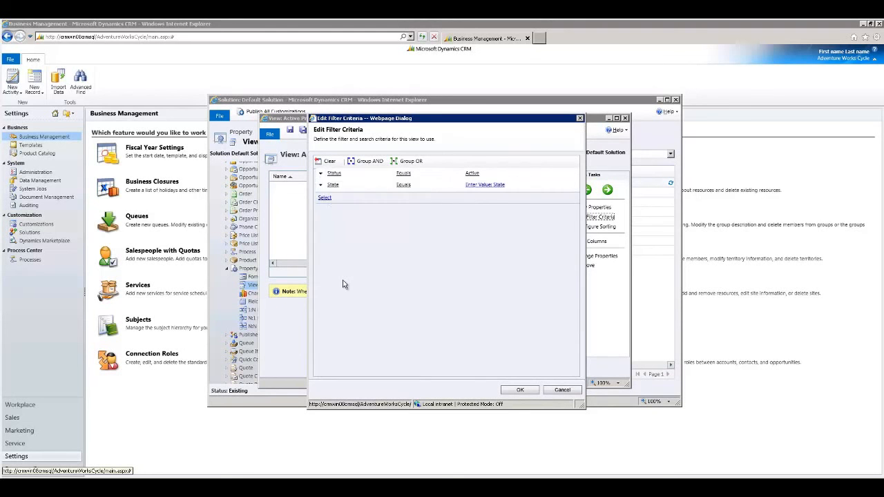
pyautogui.click(488, 185)
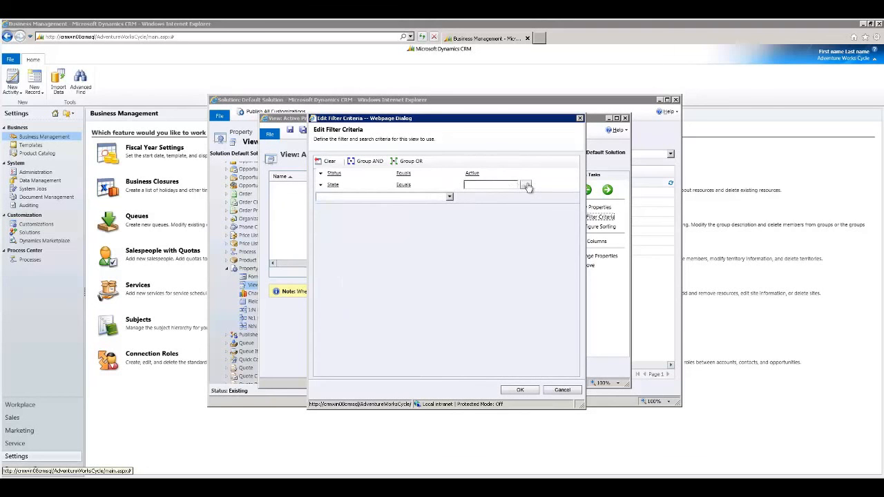
pyautogui.click(526, 187)
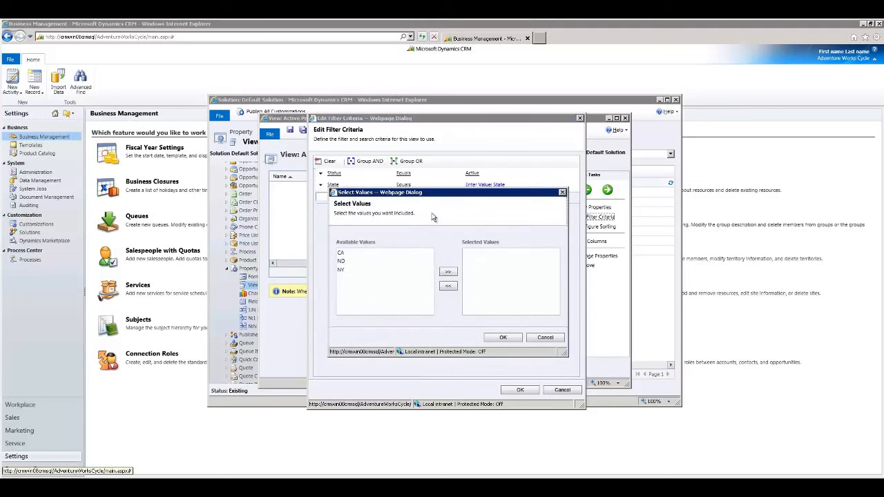
pyautogui.click(342, 263)
pyautogui.click(448, 271)
pyautogui.click(503, 337)
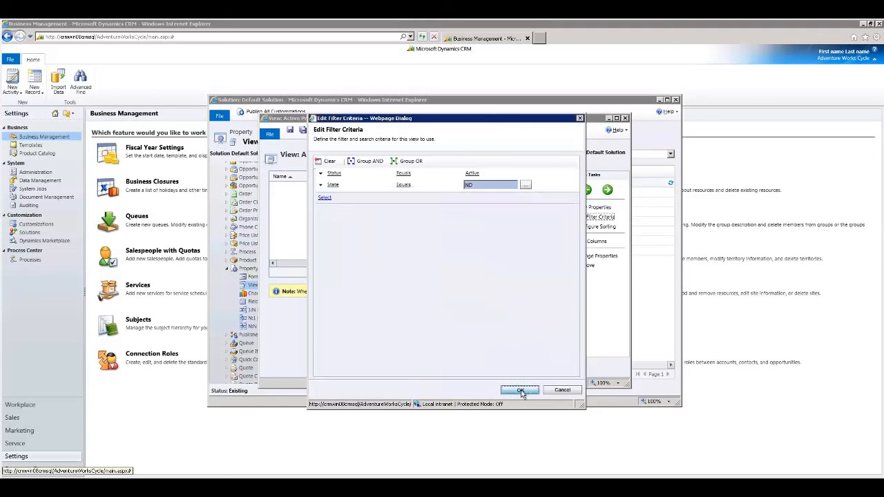
pyautogui.click(520, 390)
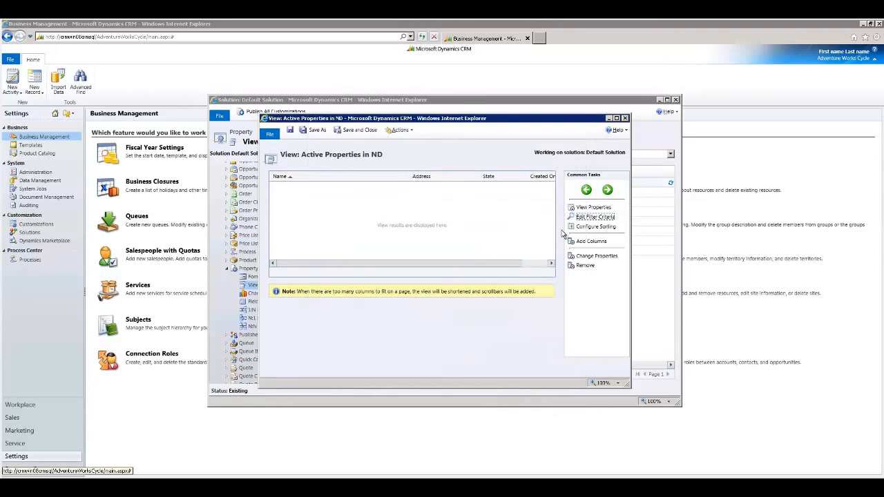
# Confirm sorting by Name in ascending order for the Active Properties in ND view, and save and close it.
pyautogui.click(593, 228)
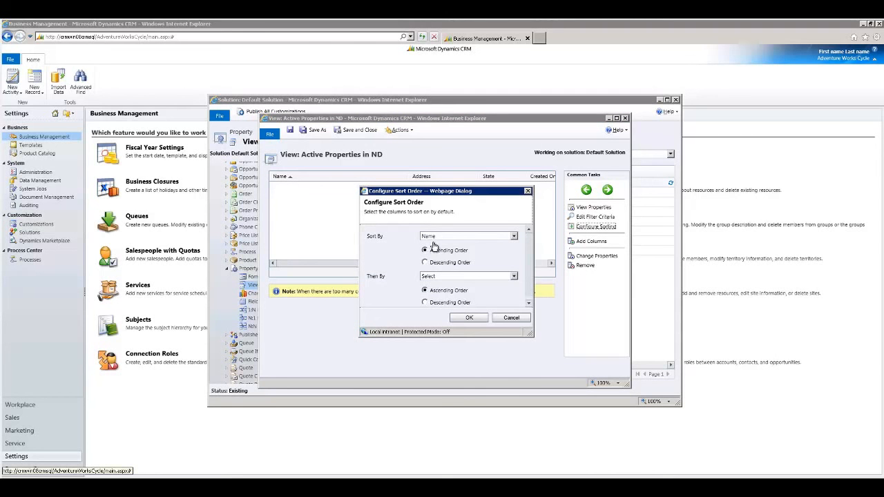
pyautogui.click(468, 318)
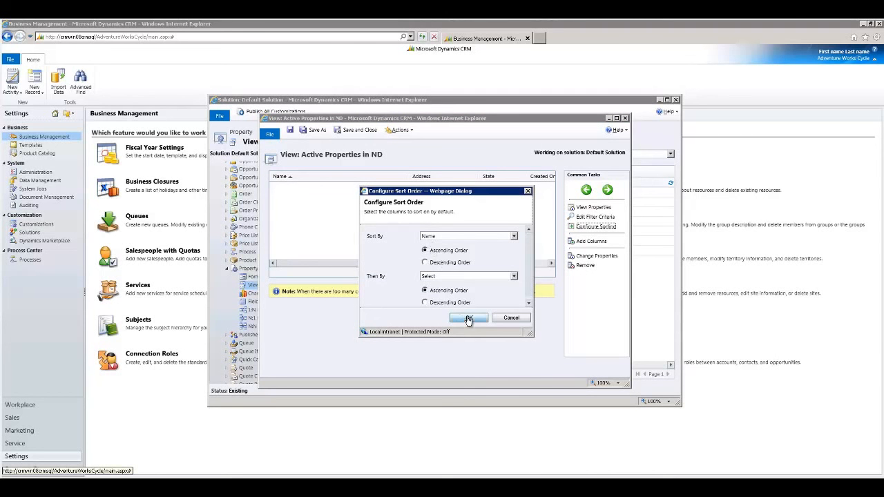
pyautogui.click(336, 130)
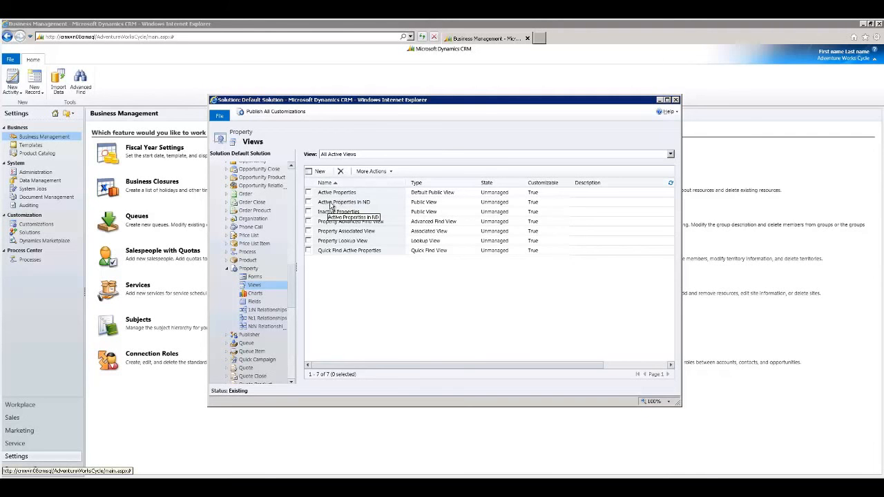
# Create a new Property chart with Name (Count:All) as the series and State as the horizontal category.
pyautogui.click(255, 294)
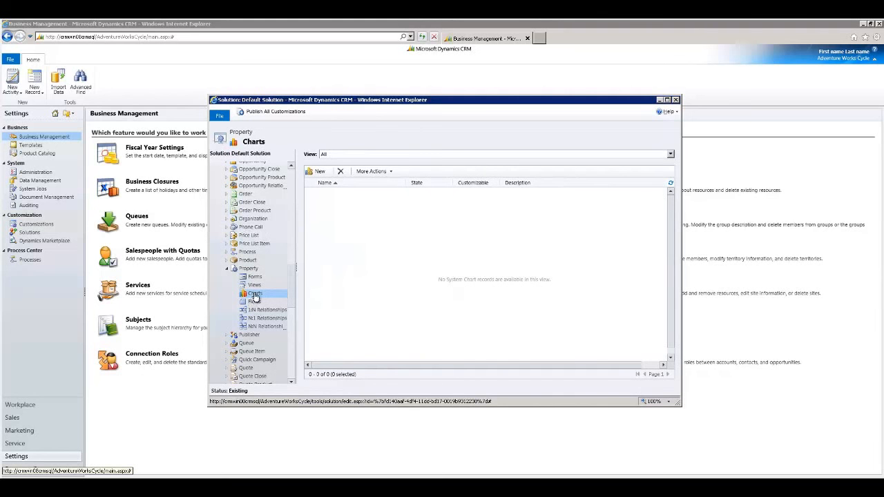
pyautogui.click(321, 172)
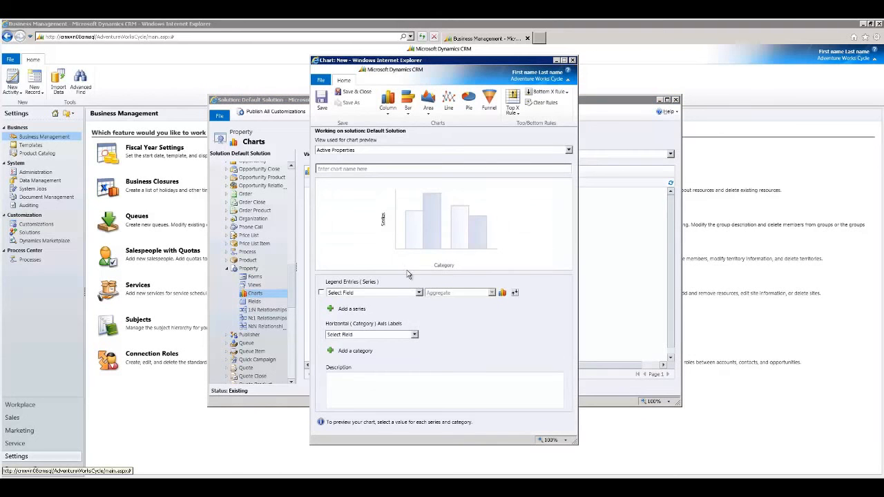
pyautogui.click(419, 293)
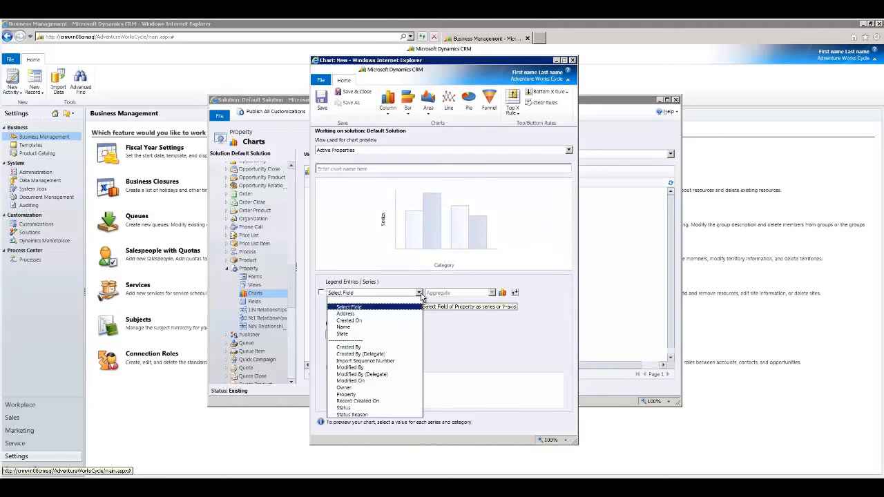
pyautogui.click(377, 327)
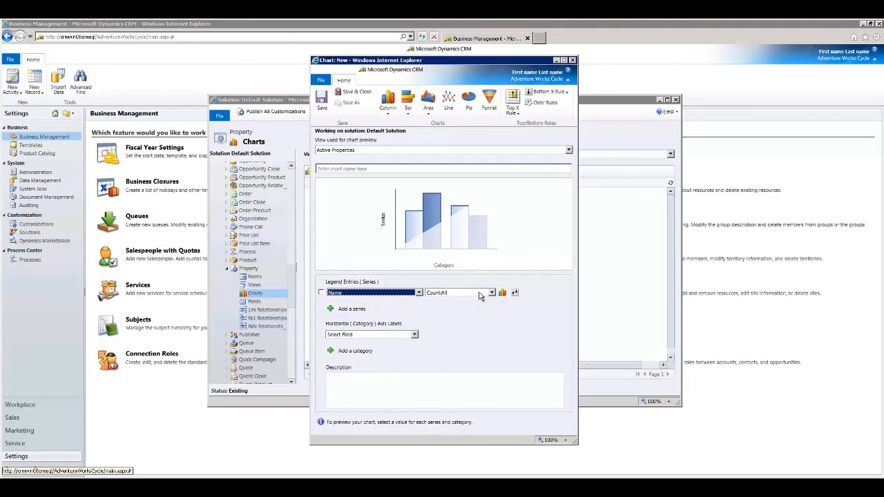
pyautogui.click(414, 335)
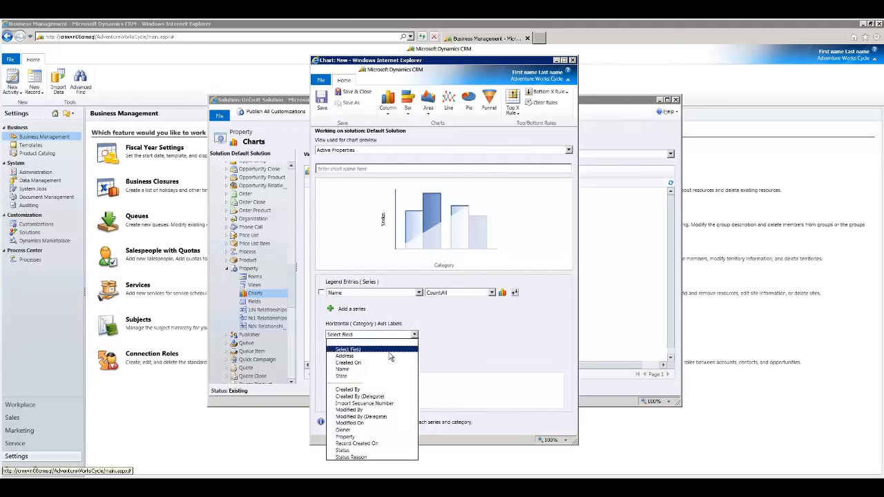
pyautogui.click(367, 378)
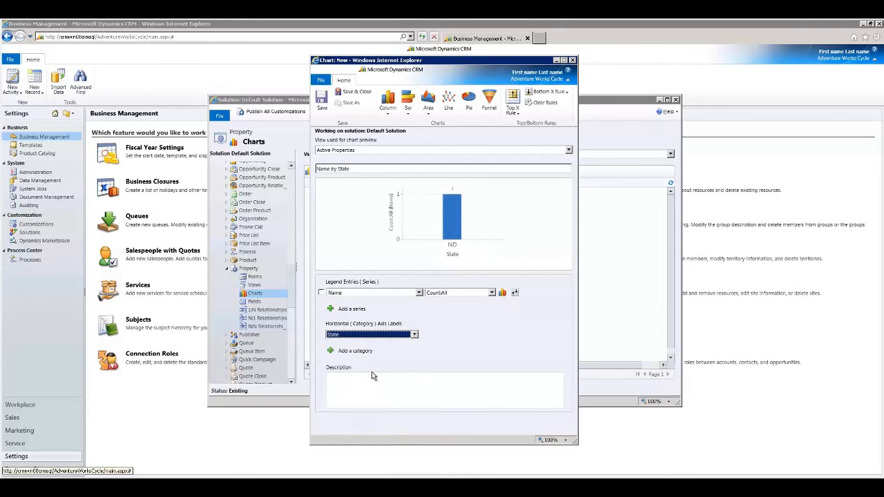
# Change the Name by State chart to a plain Bar chart, and save and close it.
pyautogui.moveTo(453, 239)
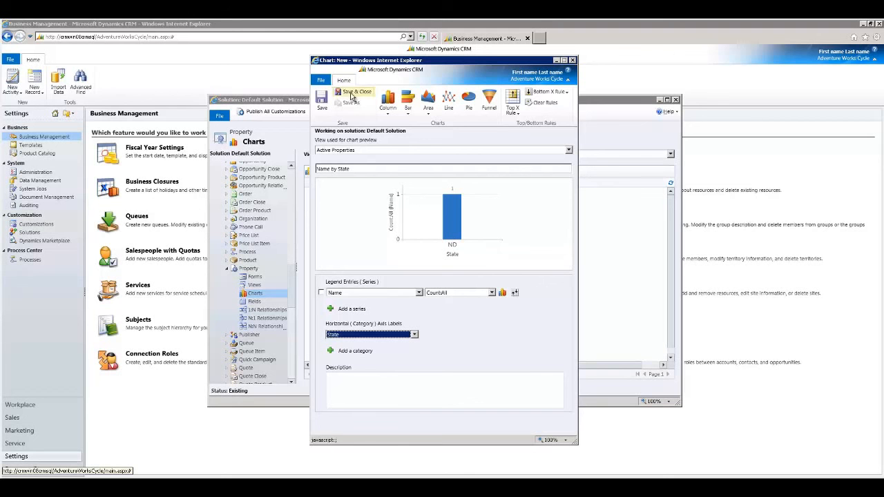
pyautogui.click(408, 103)
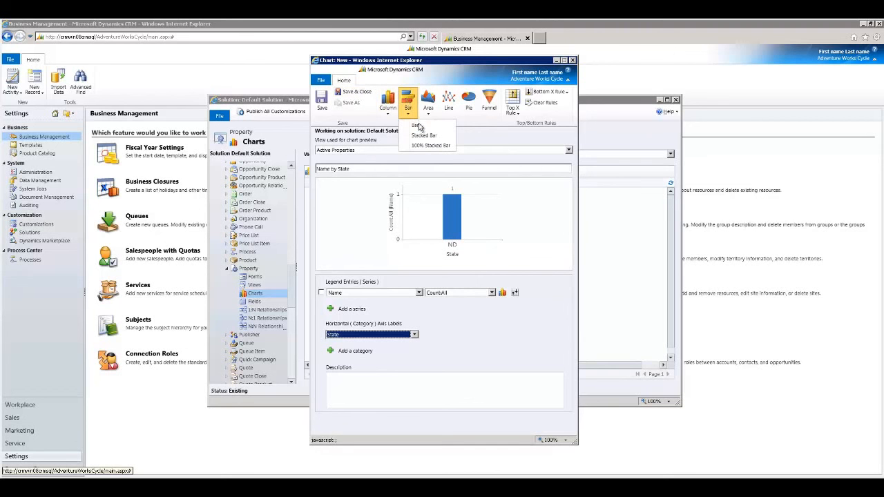
pyautogui.click(413, 125)
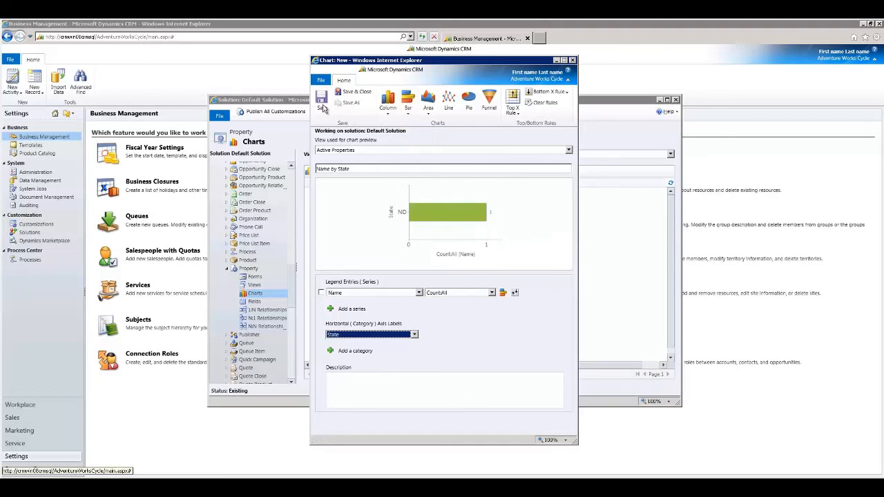
pyautogui.click(346, 96)
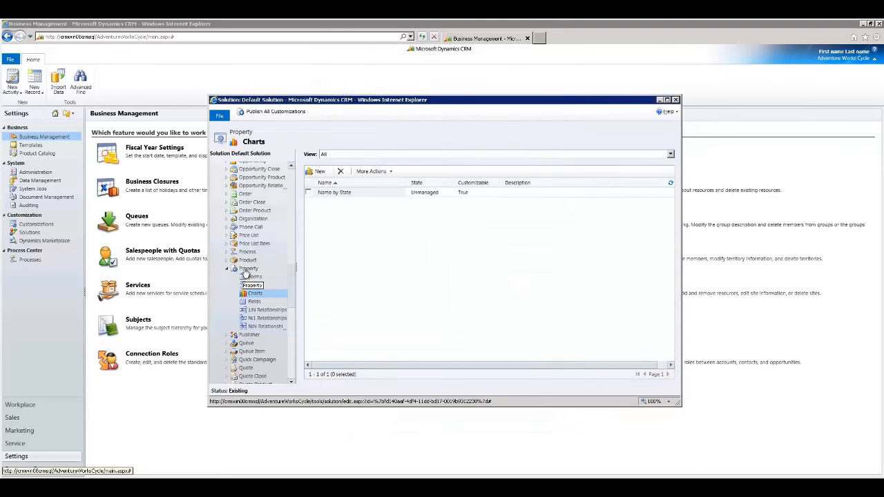
# Publish the Property entity and display the Name by State chart beside the Active Properties list in Sales.
pyautogui.click(248, 268)
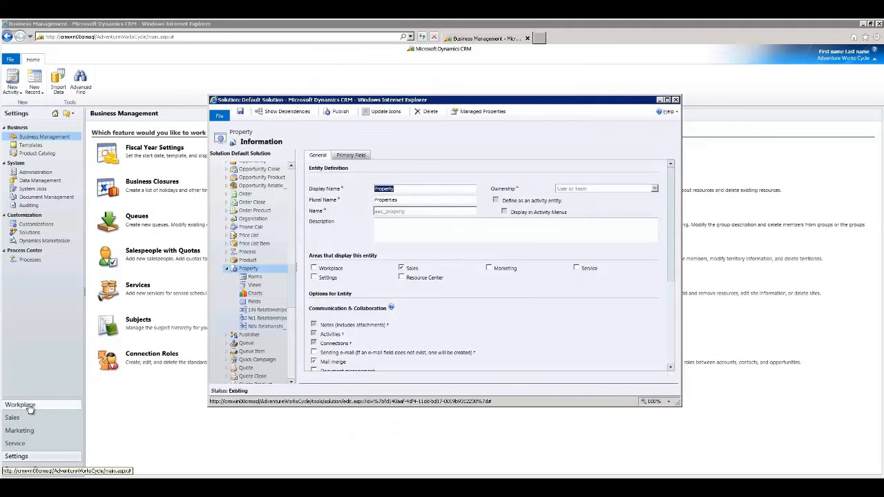
pyautogui.click(30, 419)
pyautogui.click(31, 419)
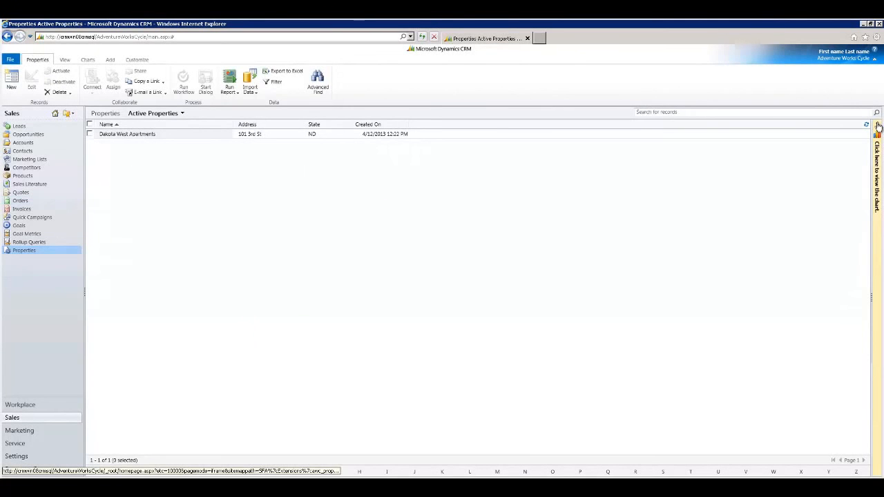
pyautogui.click(879, 127)
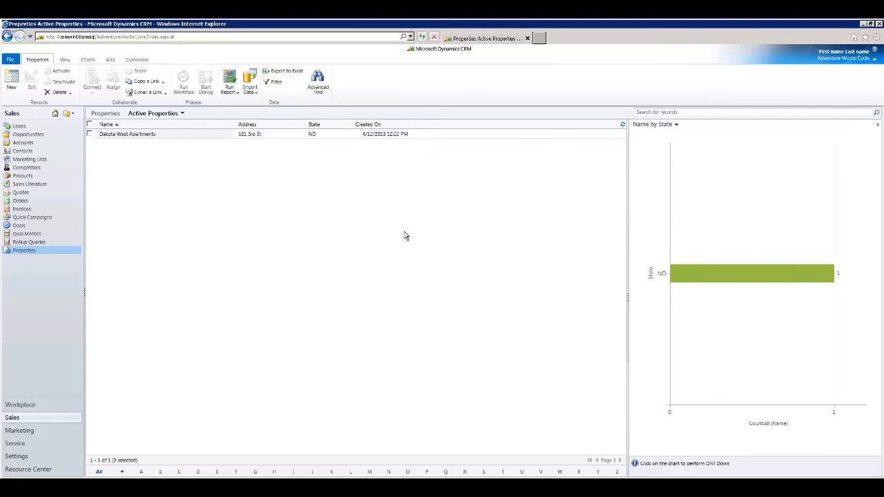
# Create a Property record named demo Apartment, fill in its address, set the state to CA, and save and close it.
pyautogui.click(11, 81)
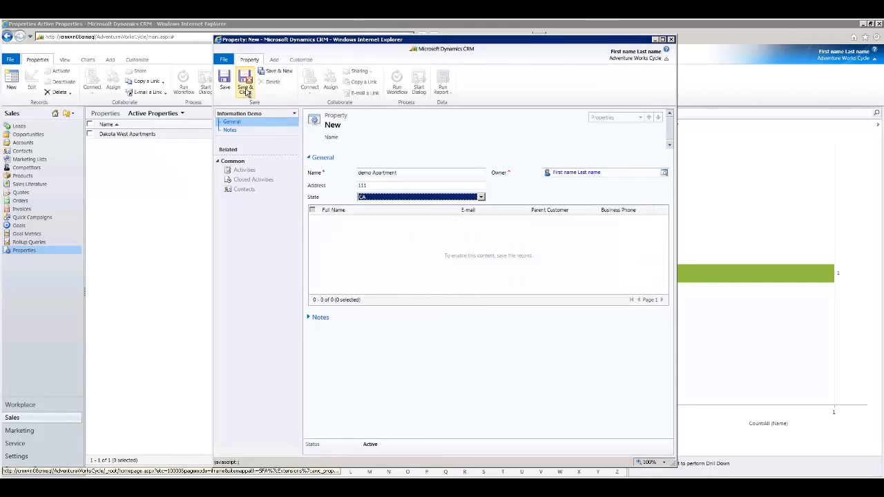
pyautogui.click(246, 87)
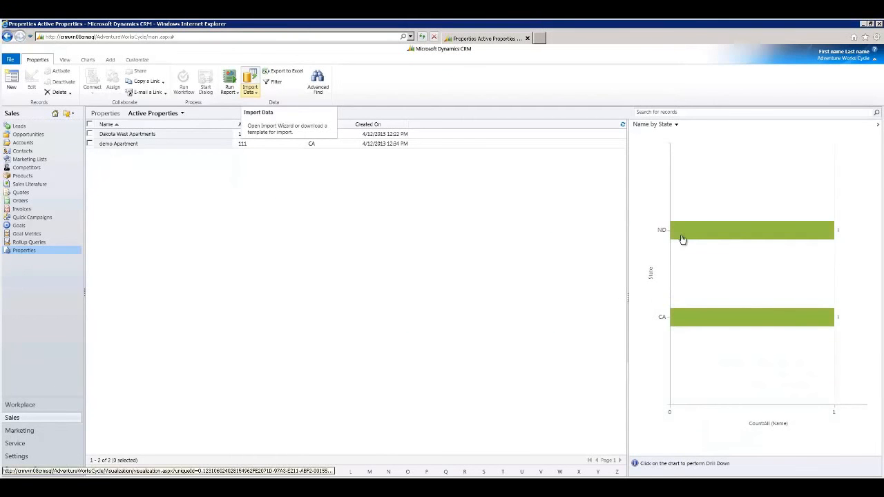
# Filter the Active Properties list through the Name by State chart, first by the CA bar and then by the ND bar.
pyautogui.moveTo(706, 236)
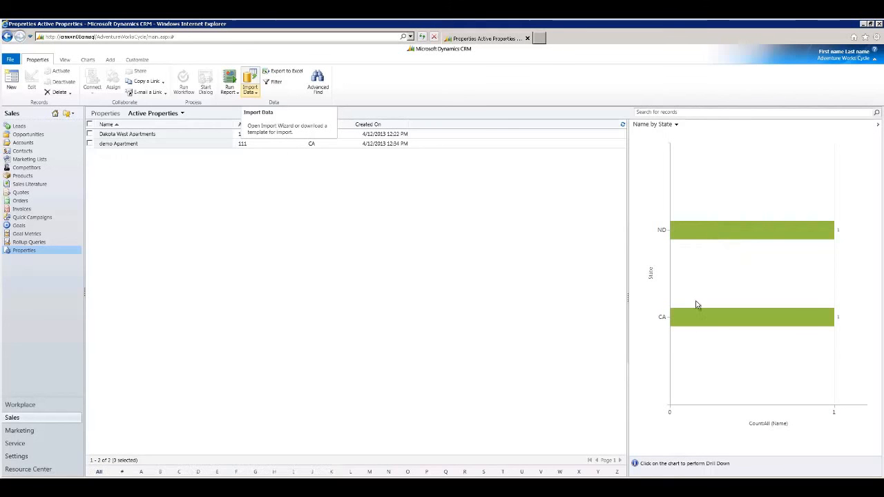
pyautogui.moveTo(728, 321)
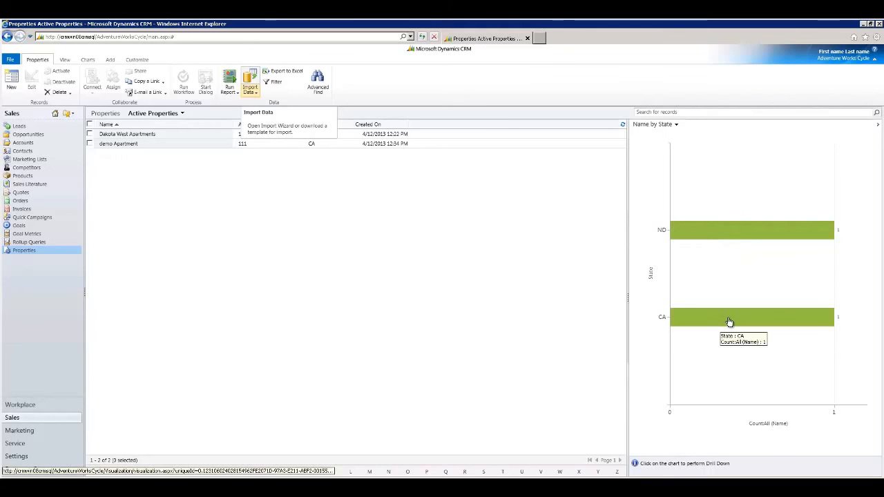
pyautogui.click(721, 320)
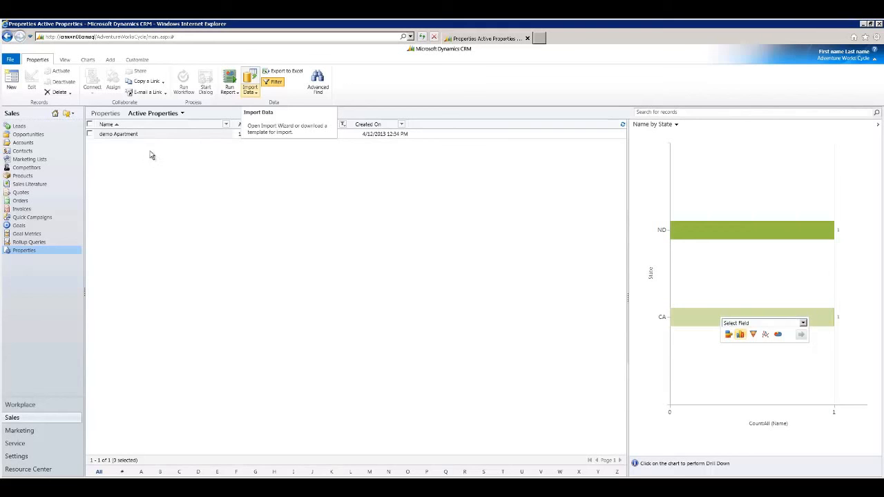
pyautogui.click(700, 235)
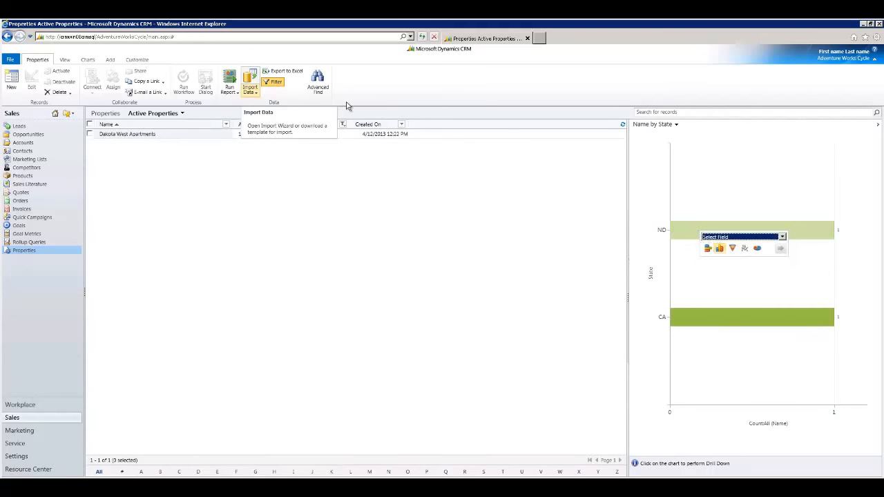